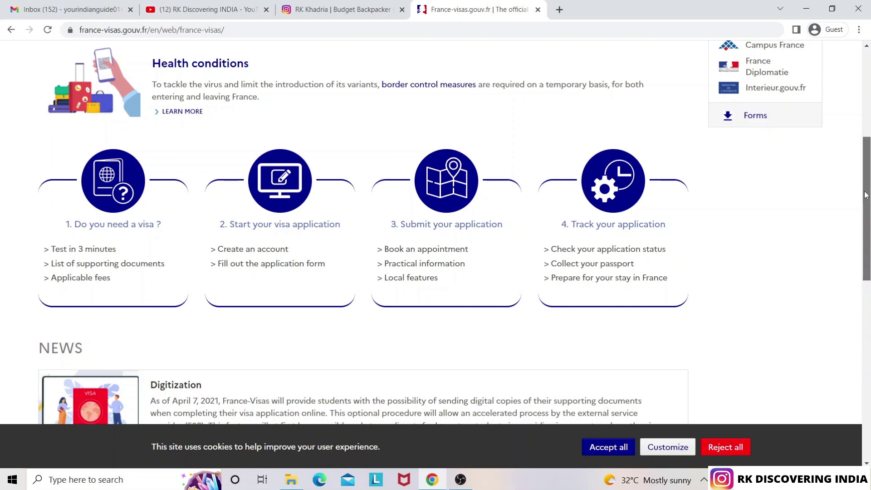
# Go to the '2. Start your visa application' page and bring its 'Access the visa application' button into view
pyautogui.moveTo(865, 195)
pyautogui.mouseDown()
pyautogui.moveTo(862, 161)
pyautogui.moveTo(859, 191)
pyautogui.moveTo(856, 184)
pyautogui.mouseUp()
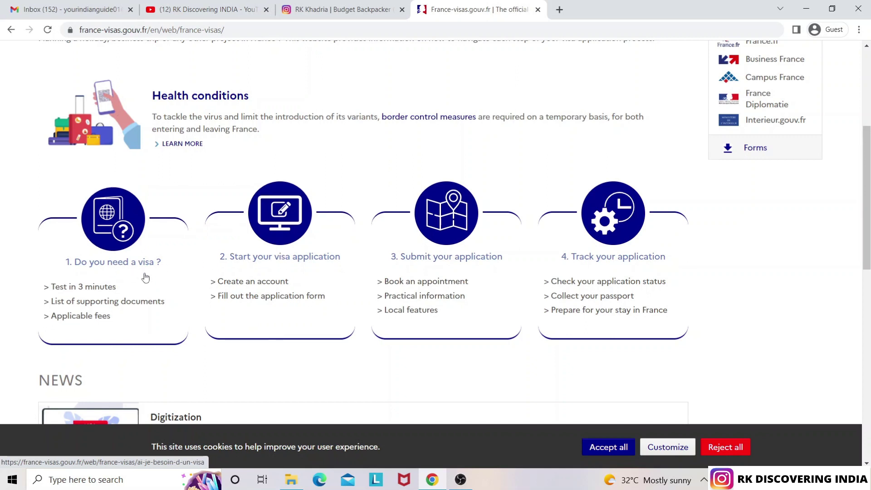
pyautogui.click(281, 271)
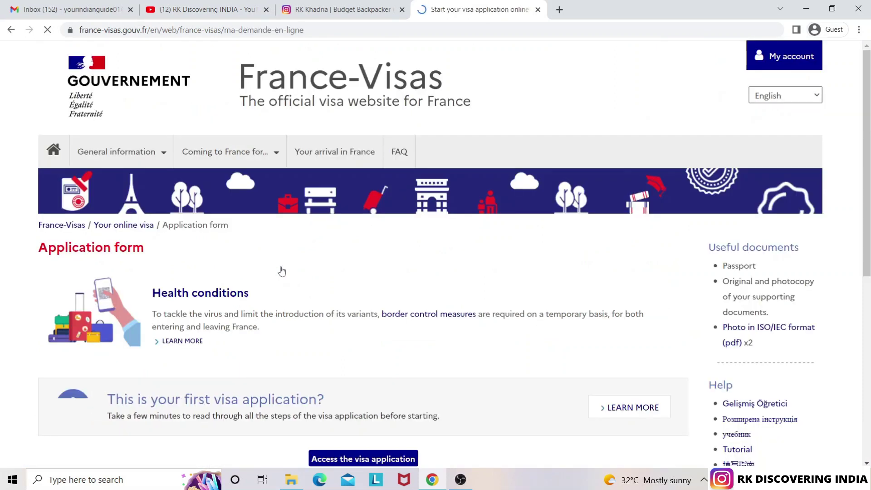
pyautogui.moveTo(869, 147); pyautogui.dragTo(849, 227)
pyautogui.scroll(-3, 849, 227)
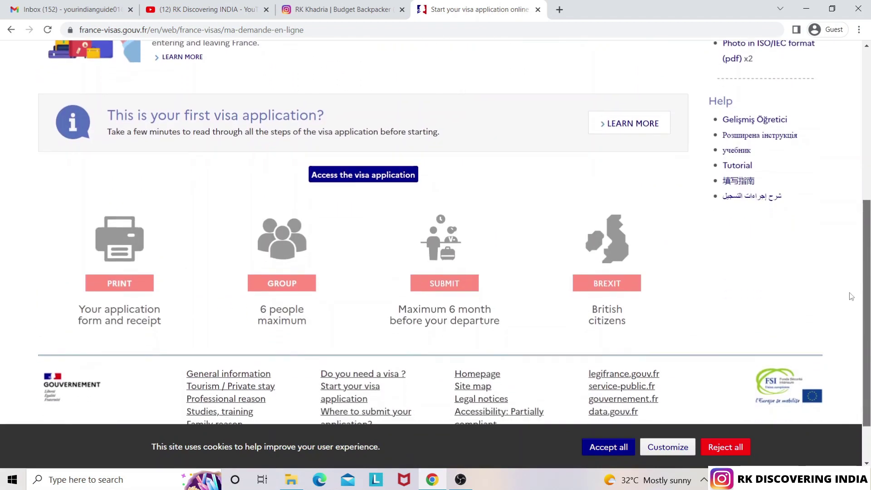
# Load the visa application welcome page, review its account-creation and login forms, then bring Gmail forward
pyautogui.click(373, 180)
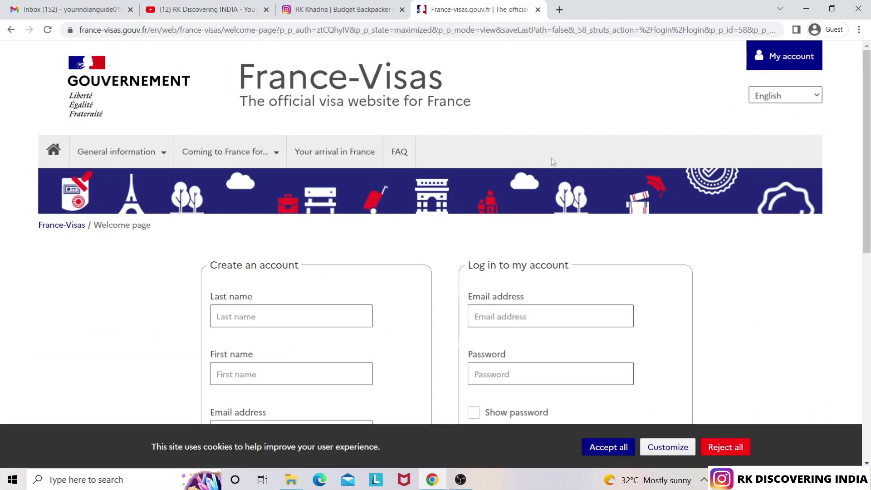
pyautogui.moveTo(869, 86); pyautogui.dragTo(868, 245)
pyautogui.scroll(7, 847, 162)
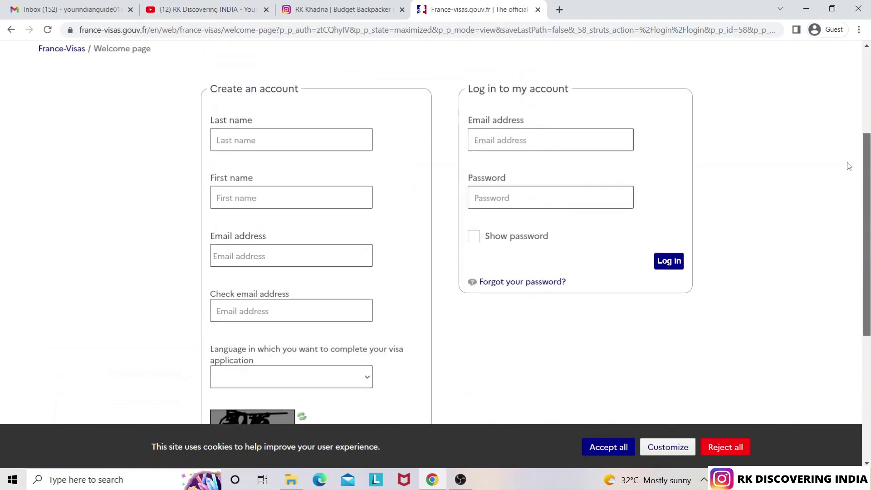
pyautogui.scroll(1, 827, 96)
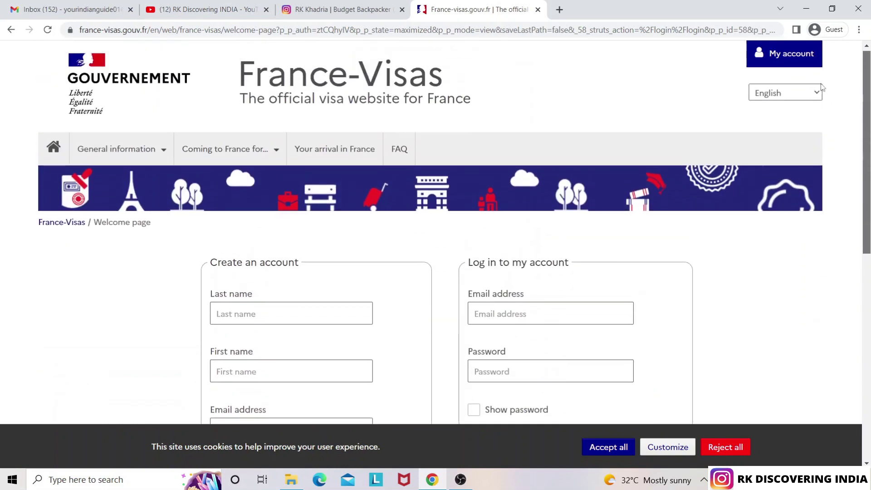
pyautogui.scroll(1, 820, 81)
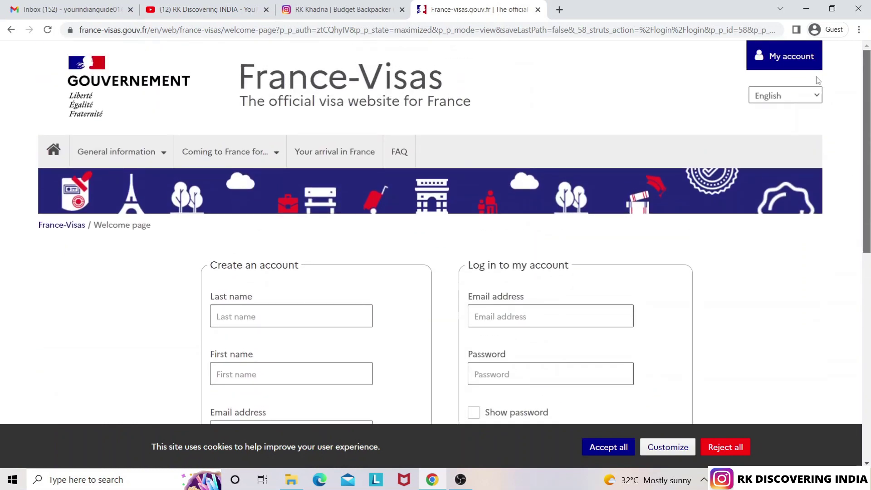
pyautogui.scroll(-5, 816, 78)
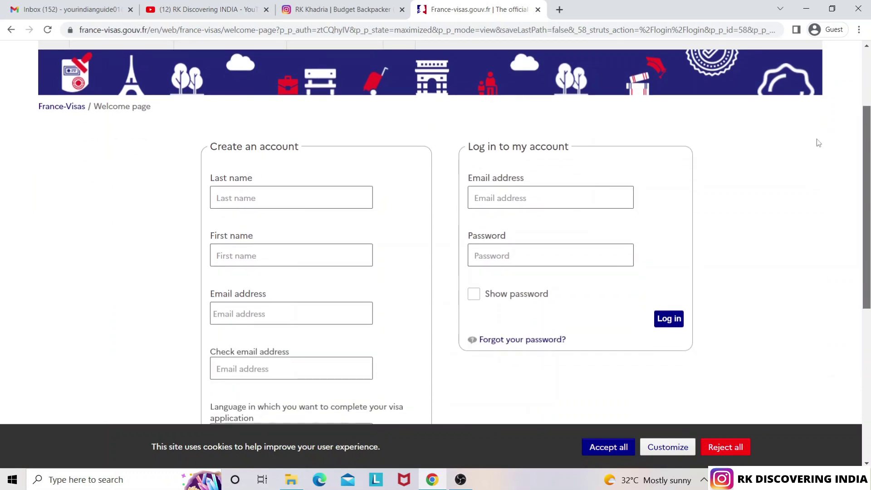
pyautogui.scroll(-3, 821, 198)
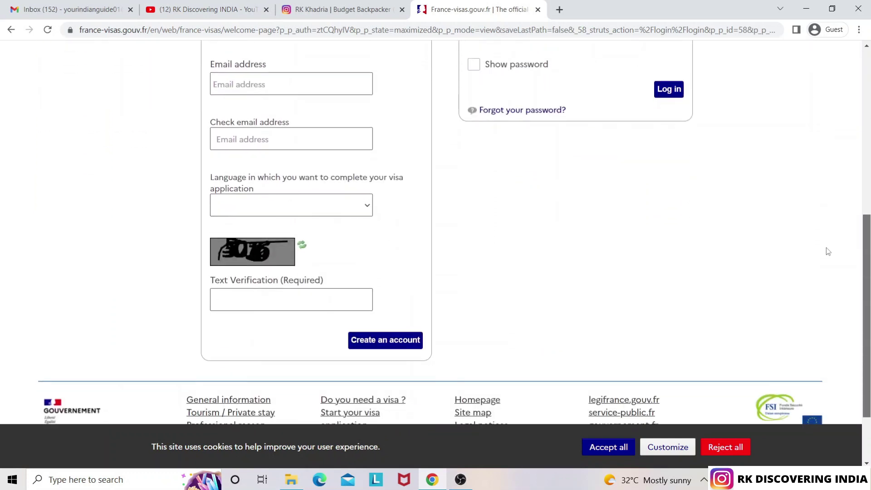
pyautogui.scroll(4, 817, 209)
pyautogui.scroll(1, 804, 161)
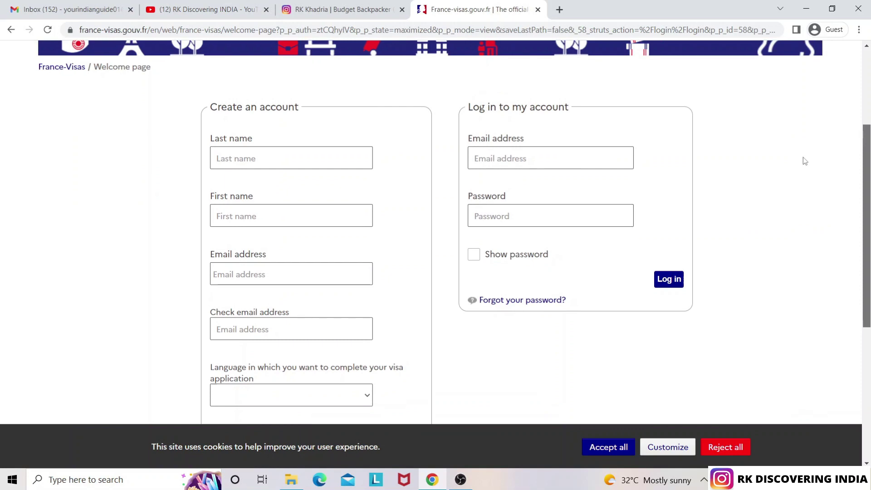
pyautogui.scroll(-1, 803, 161)
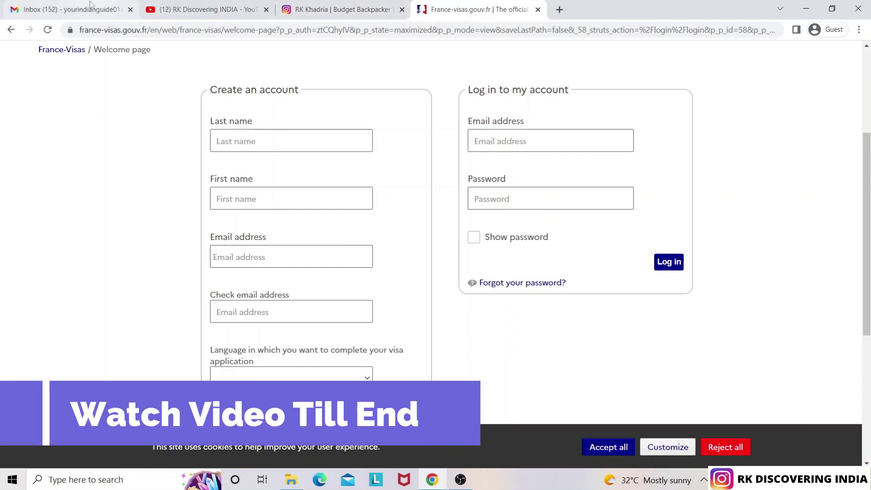
pyautogui.click(68, 9)
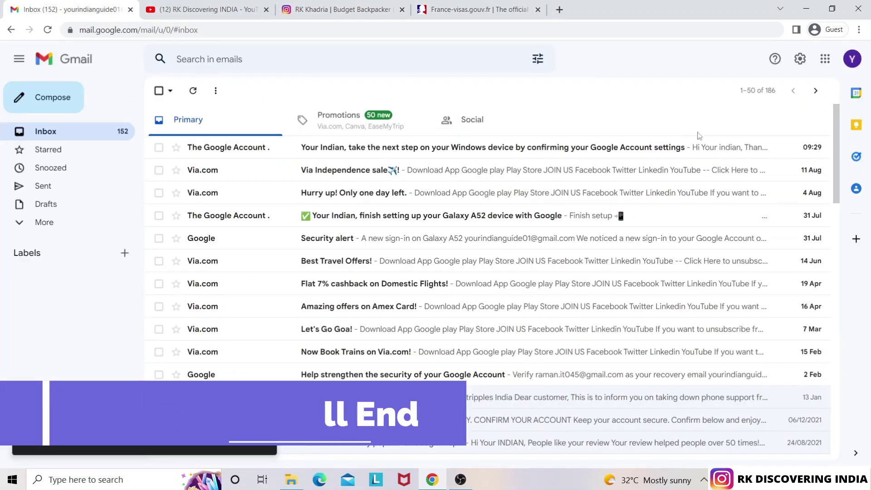
# Close the Instagram and YouTube browser tabs
pyautogui.click(345, 9)
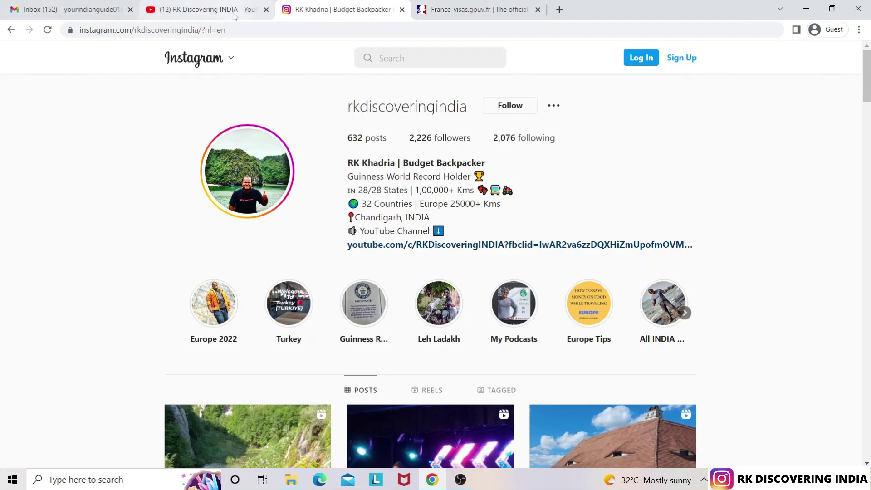
pyautogui.click(235, 15)
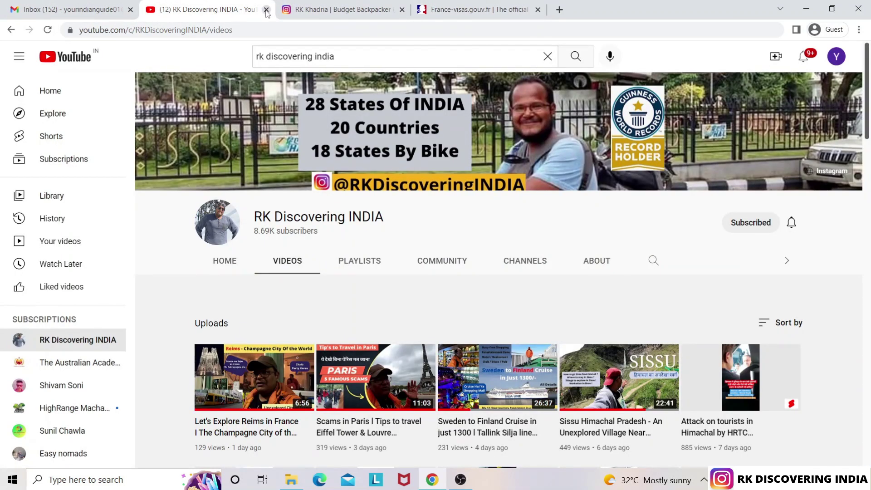
pyautogui.click(266, 10)
pyautogui.click(266, 10)
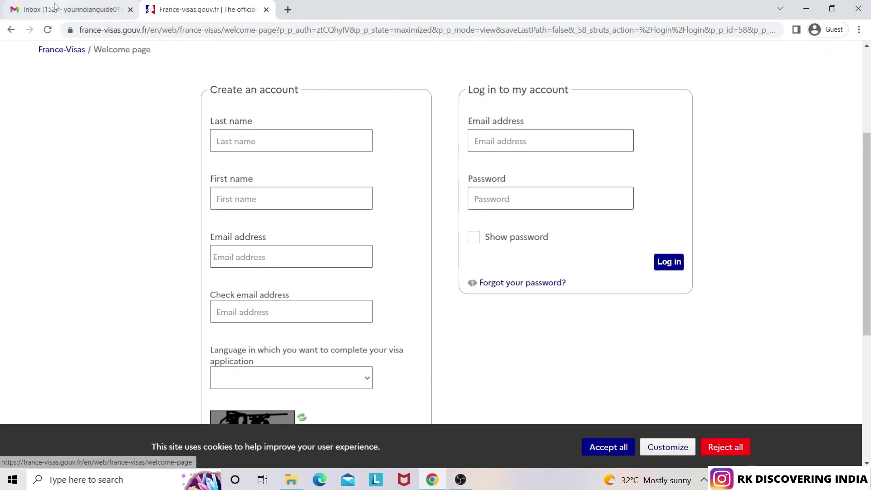
# Return to the France-Visas welcome page and put the cursor in the Last name field
pyautogui.click(55, 7)
pyautogui.click(204, 9)
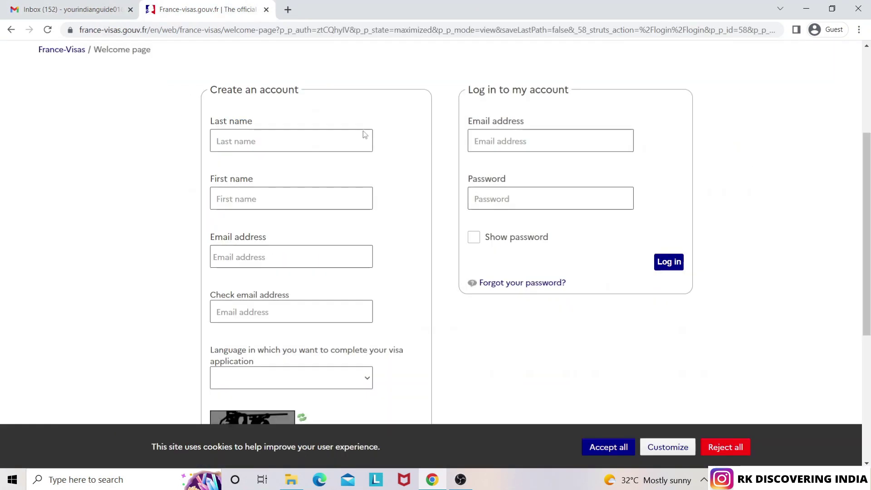
pyautogui.click(286, 142)
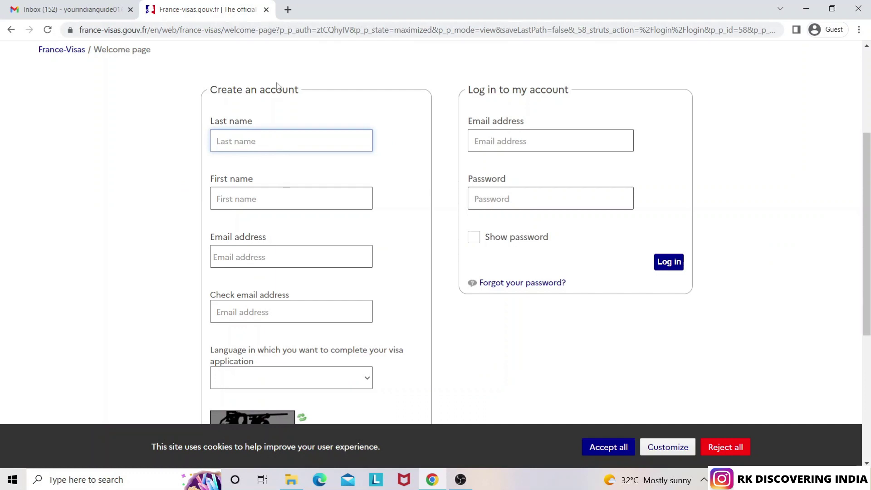
pyautogui.click(288, 10)
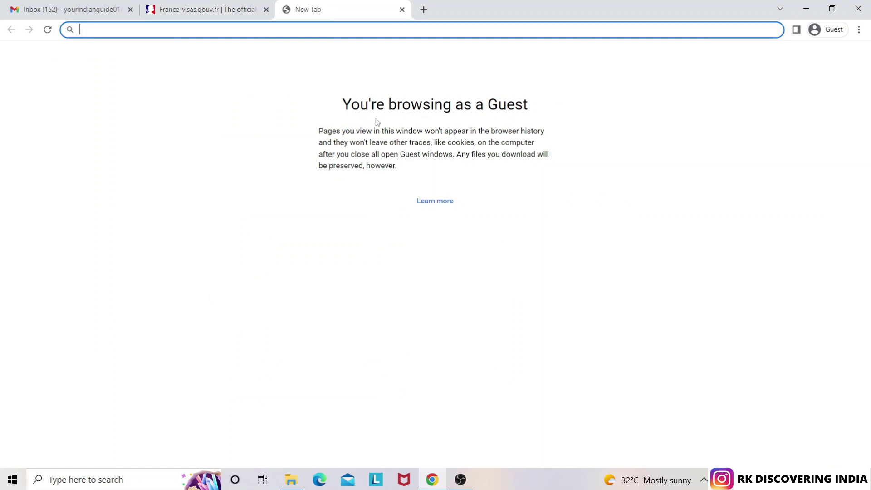
pyautogui.write('pa')
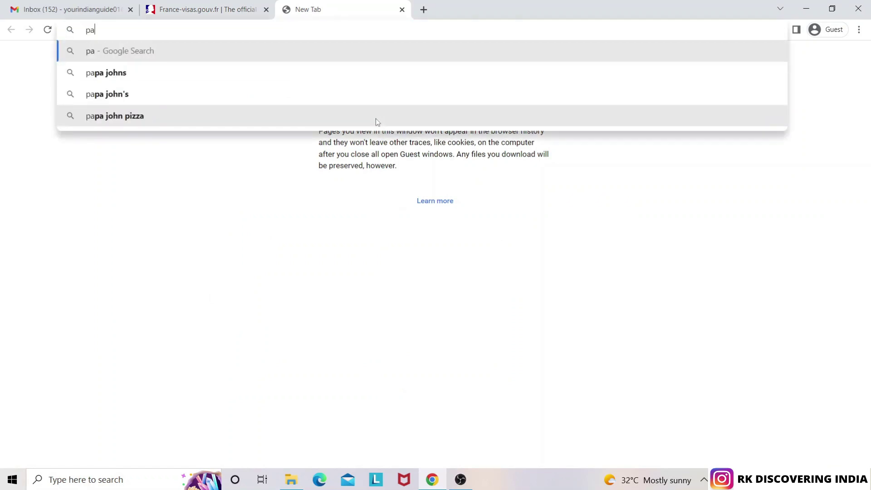
pyautogui.press('BackSpace')
pyautogui.press('BackSpace')
pyautogui.write('indian')
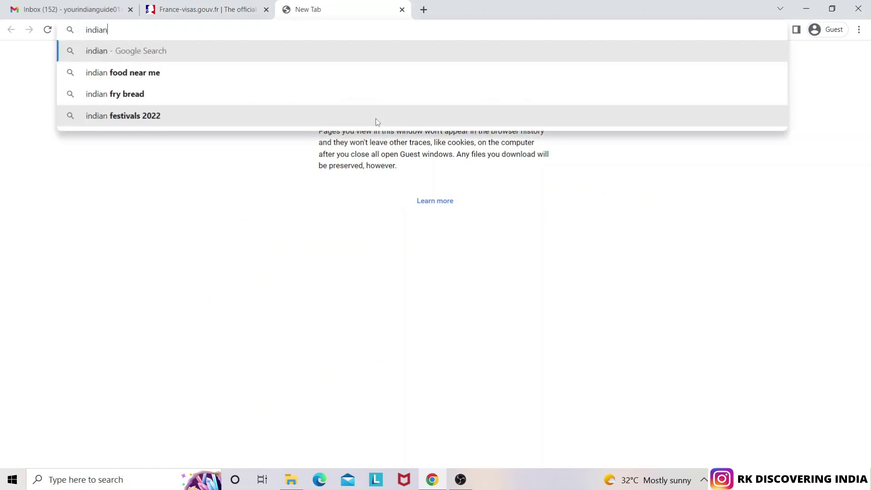
pyautogui.write(' passport')
pyautogui.press('Return')
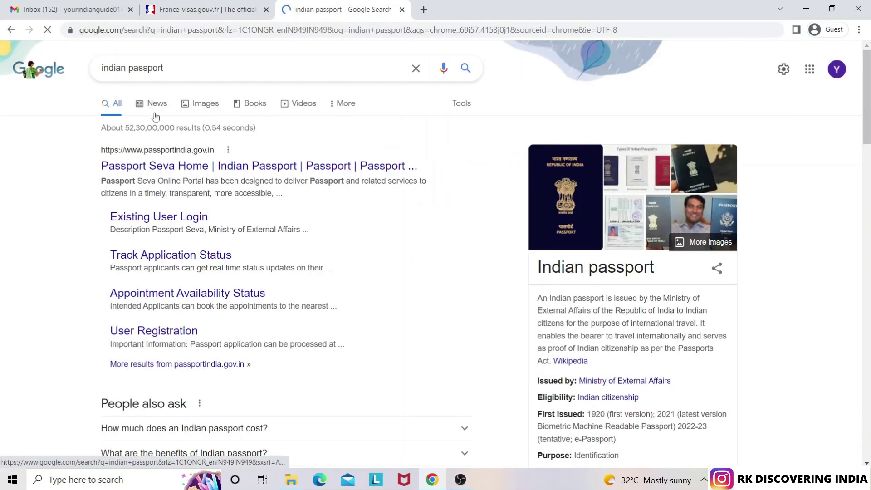
pyautogui.click(210, 108)
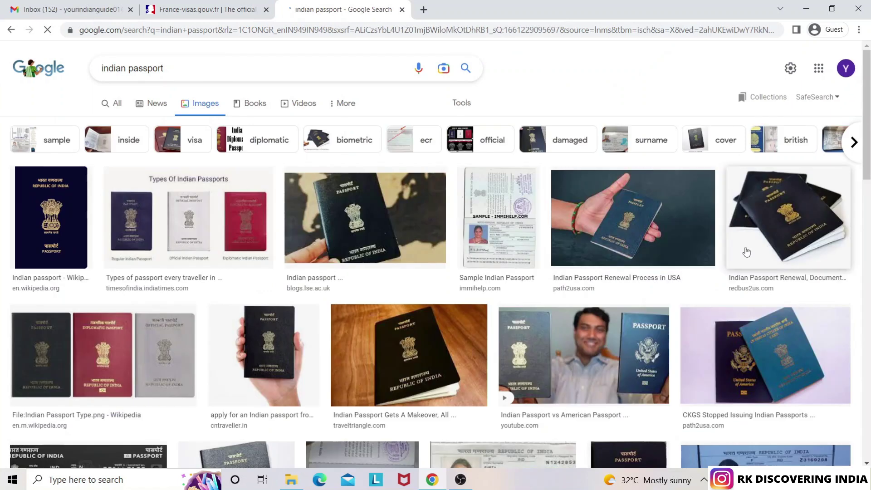
pyautogui.moveTo(867, 132); pyautogui.dragTo(863, 203)
pyautogui.click(504, 229)
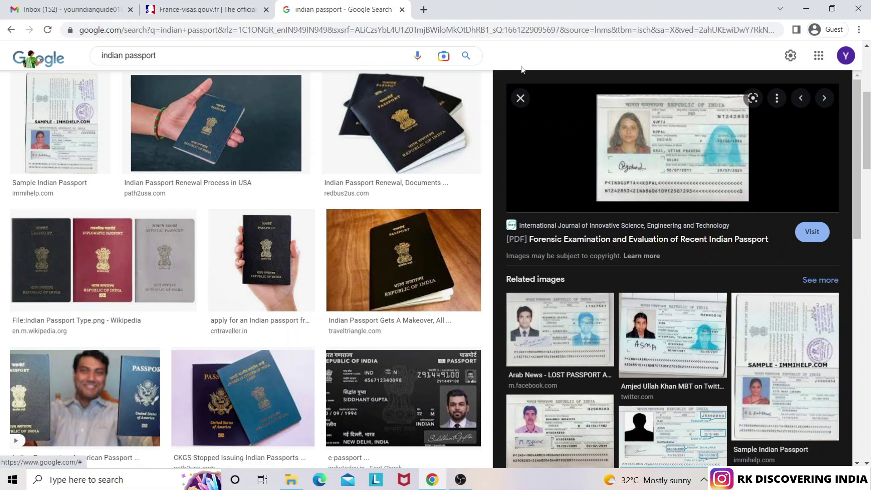
pyautogui.click(402, 11)
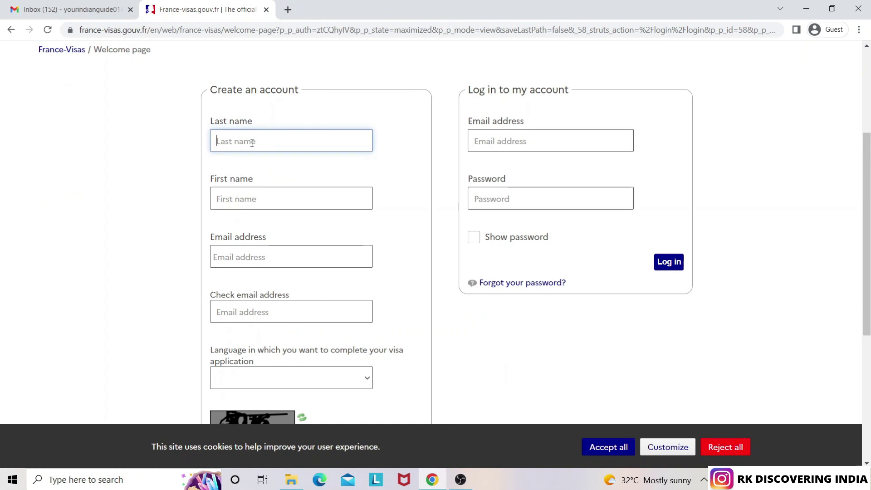
# Fill in the applicant's last name and first name on the account form
pyautogui.write('goyal')
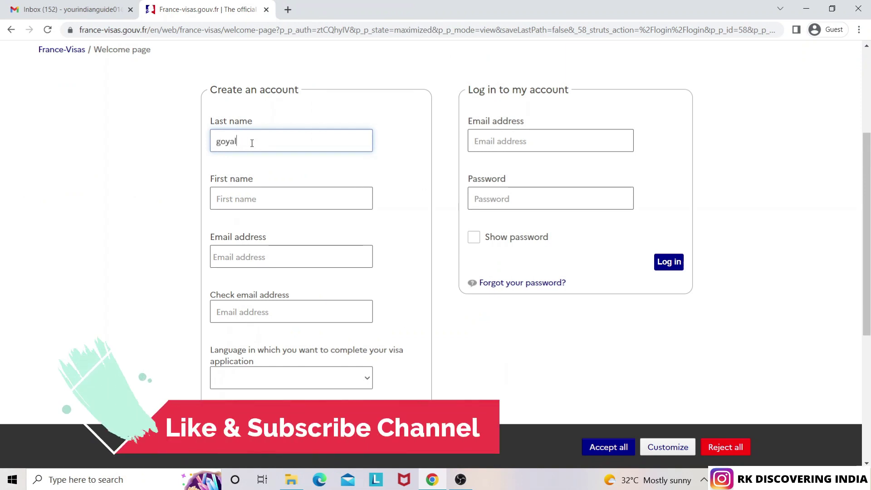
pyautogui.click(230, 194)
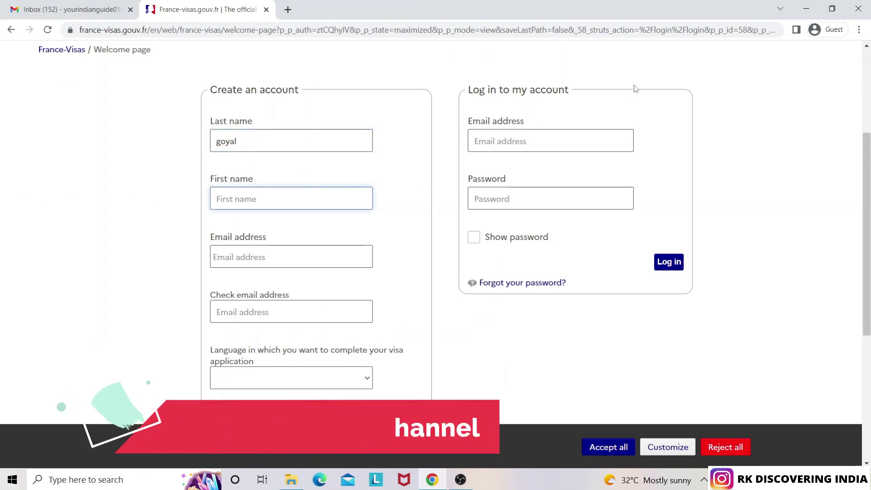
pyautogui.write('RK')
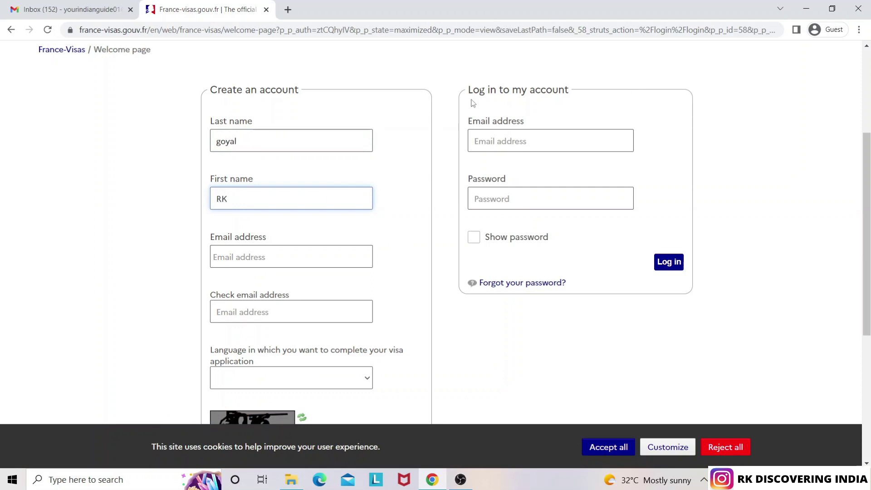
# Enter the applicant's e-mail address and the matching confirmation e-mail
pyautogui.click(263, 255)
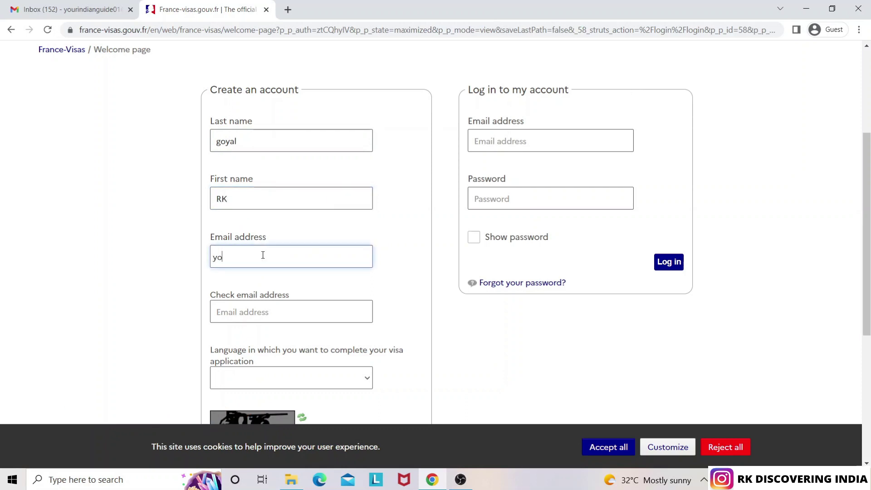
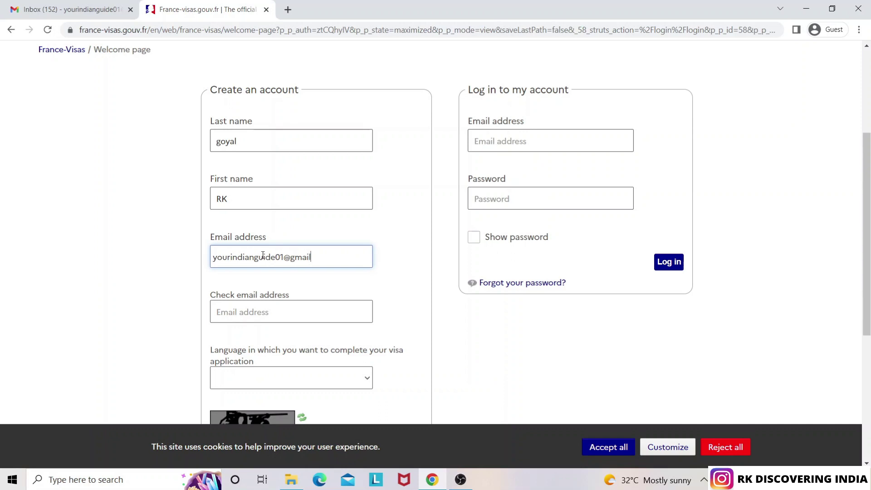
pyautogui.press('Tab')
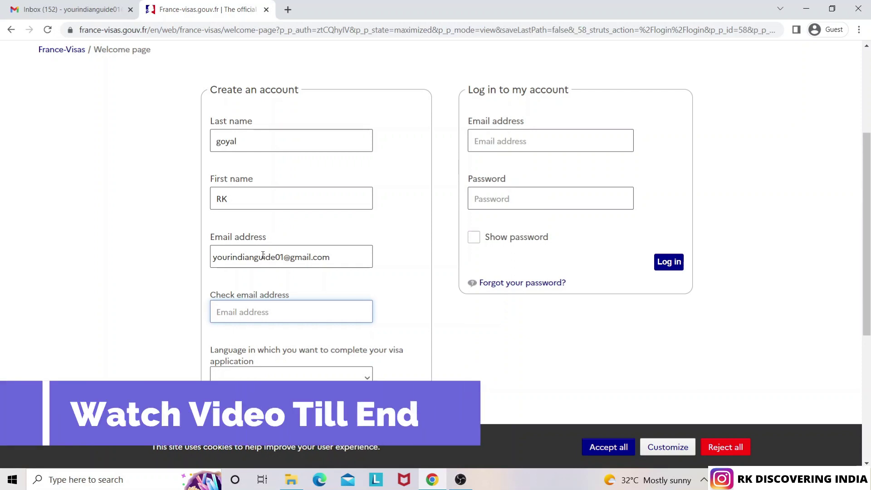
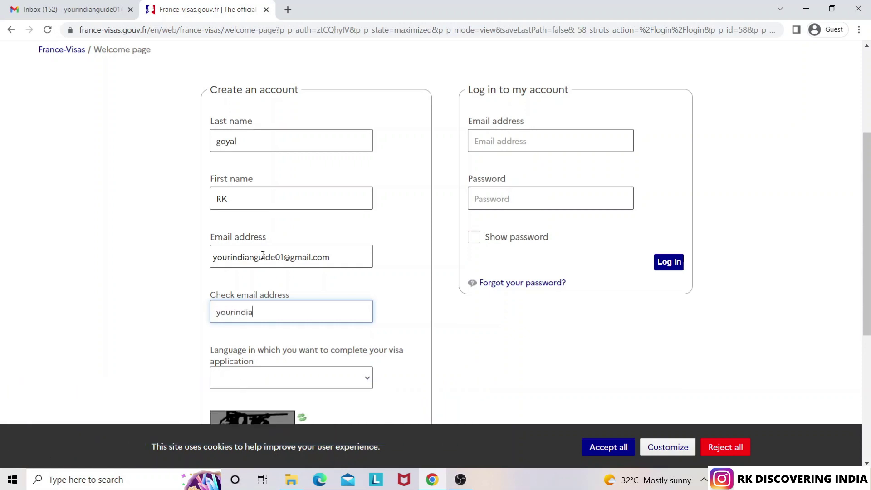
pyautogui.click(567, 252)
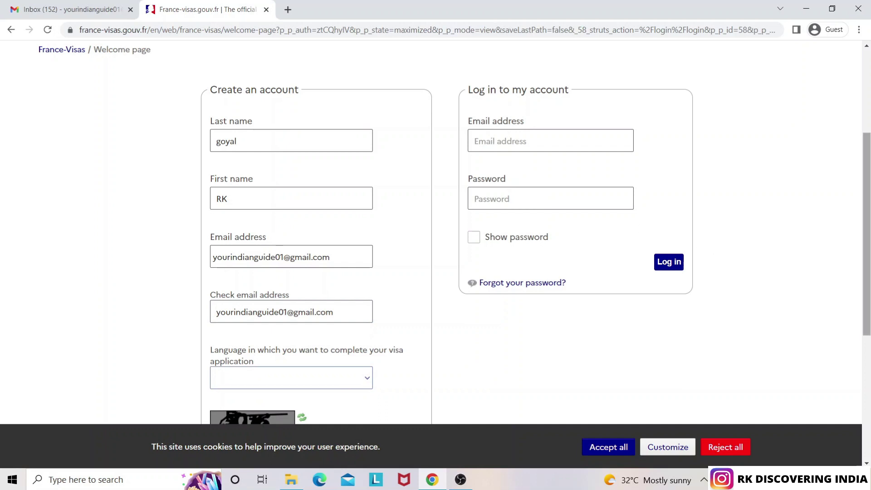
# Set the application language to English
pyautogui.scroll(-3, 418, 262)
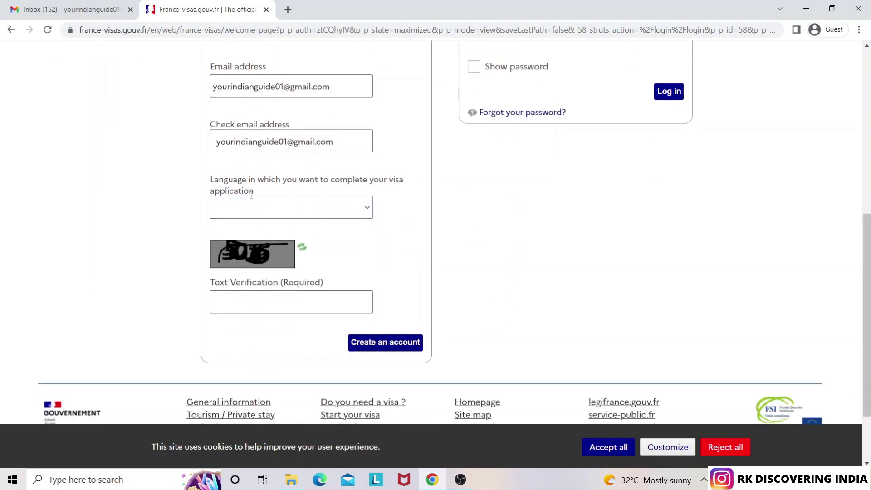
pyautogui.click(309, 218)
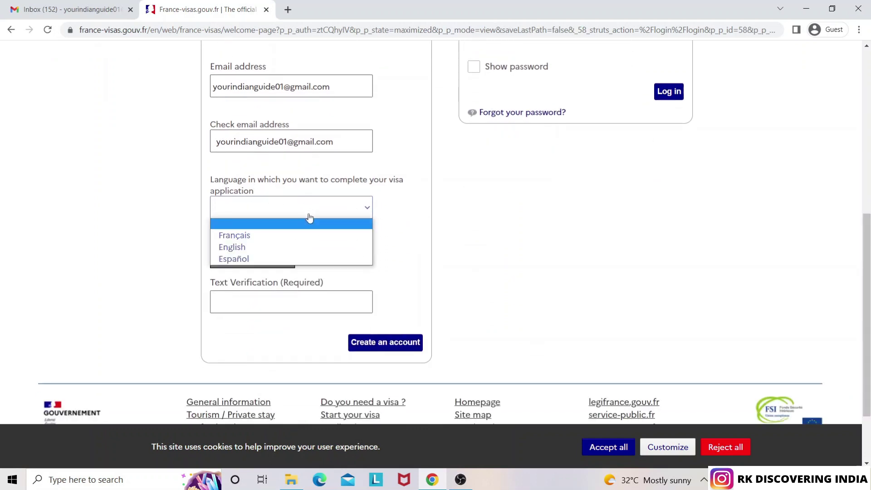
pyautogui.click(293, 247)
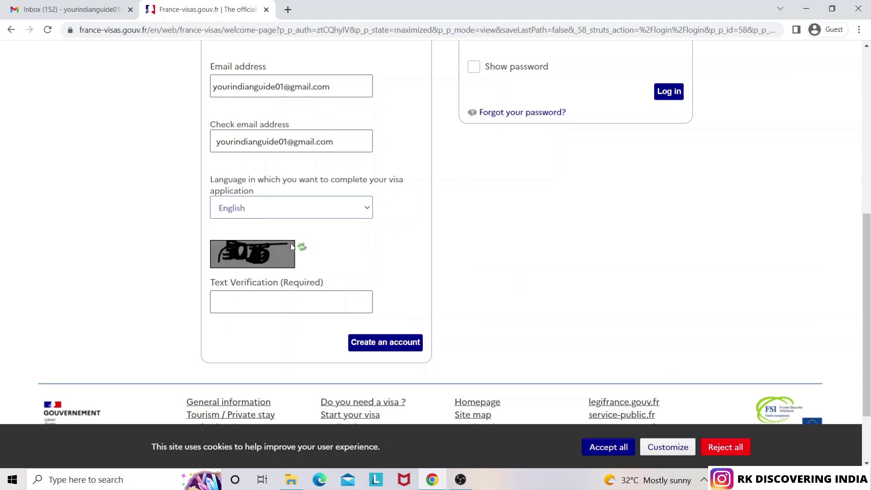
# Refresh the CAPTCHA, enter its code, create the account, and switch to the Gmail inbox
pyautogui.click(270, 304)
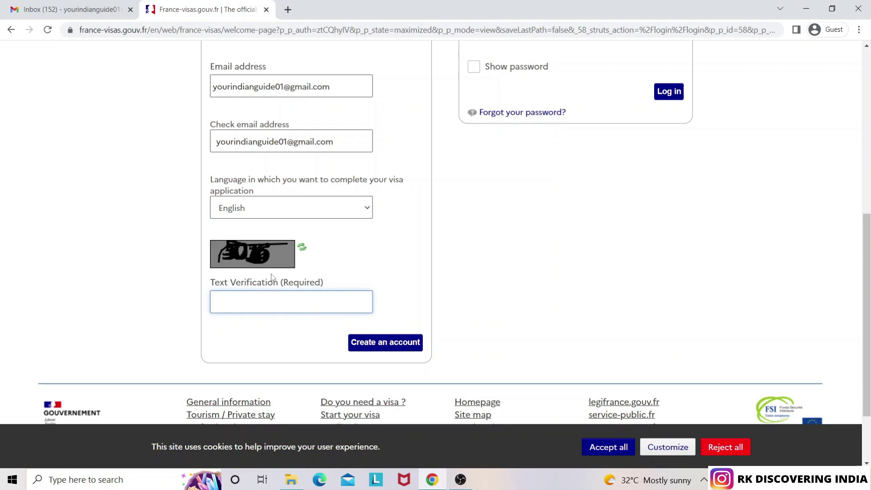
pyautogui.click(302, 251)
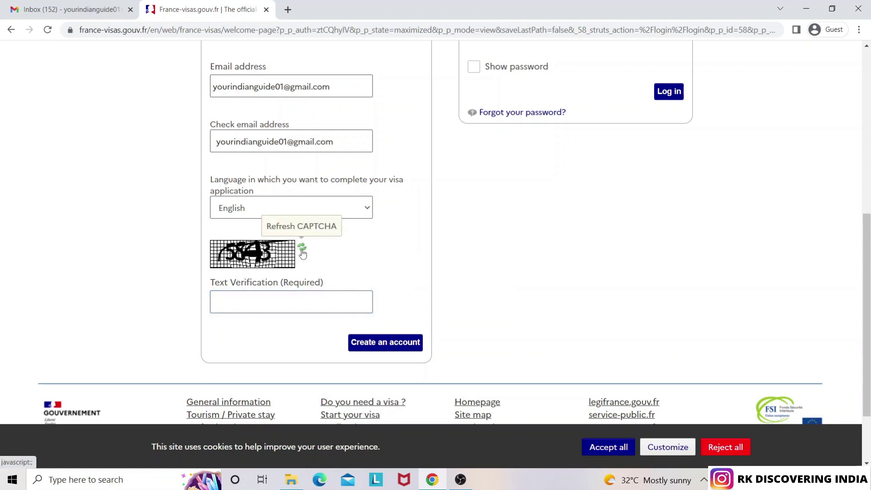
pyautogui.click(227, 302)
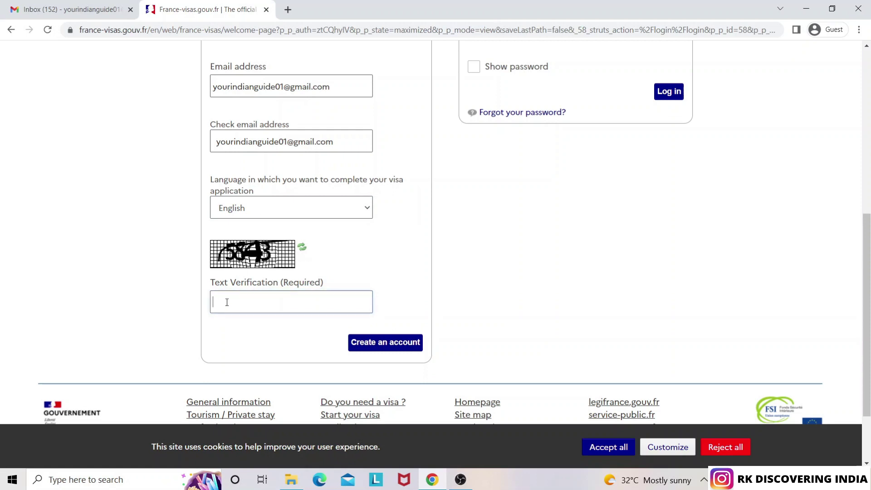
pyautogui.write('5843')
pyautogui.click(393, 348)
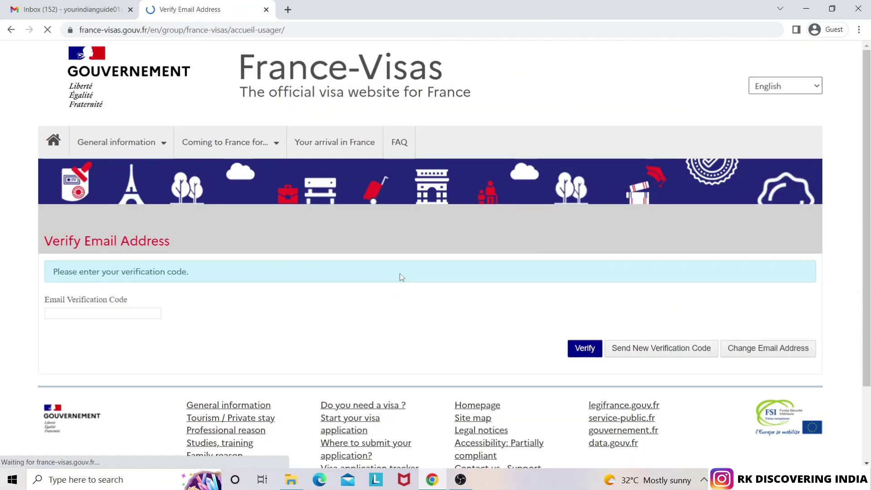
pyautogui.moveTo(203, 264)
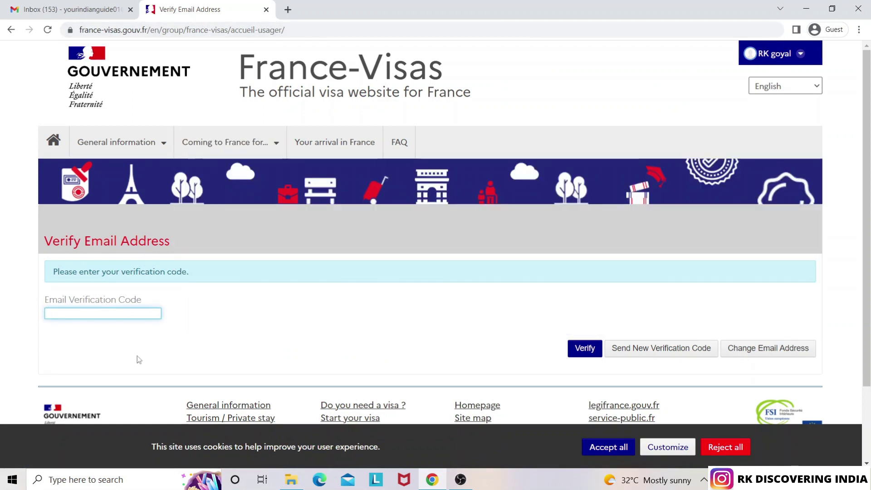
pyautogui.click(73, 10)
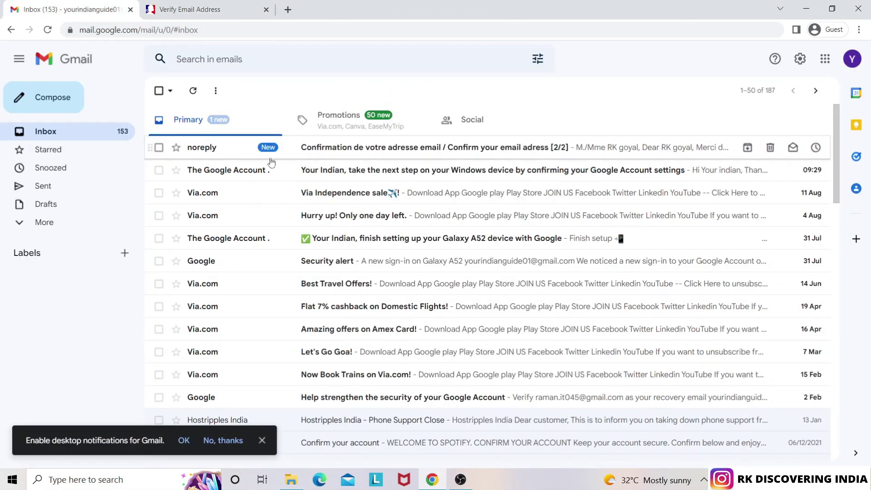
# Open the France-Visas confirmation email and follow its activation link to the Verify Email page
pyautogui.click(378, 157)
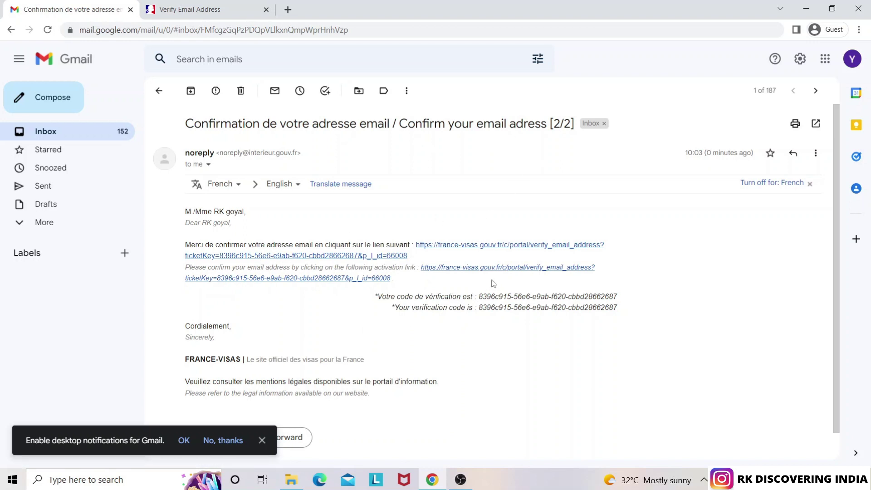
pyautogui.click(222, 14)
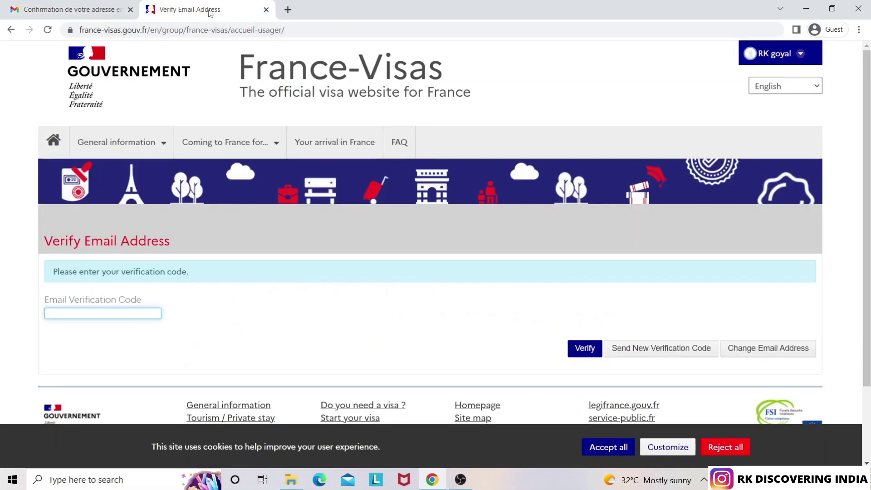
pyautogui.click(99, 3)
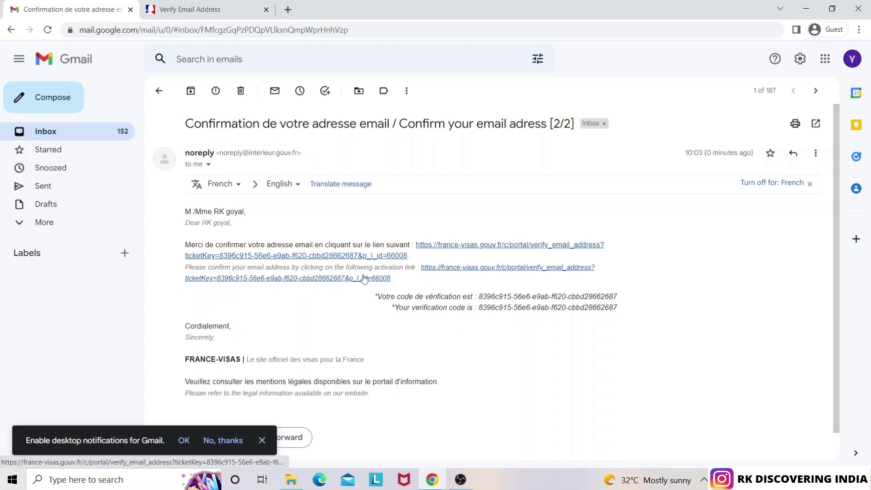
pyautogui.click(468, 271)
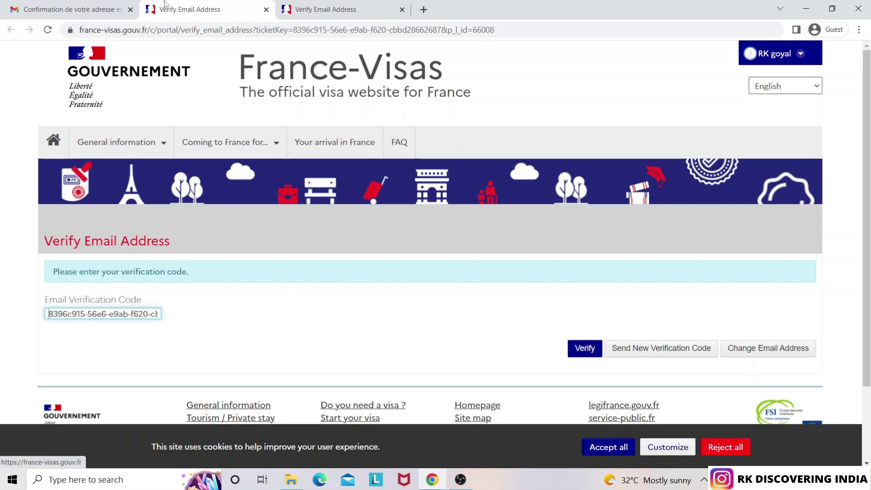
# Check the pre-filled verification code against the email and submit it with Verify
pyautogui.click(113, 10)
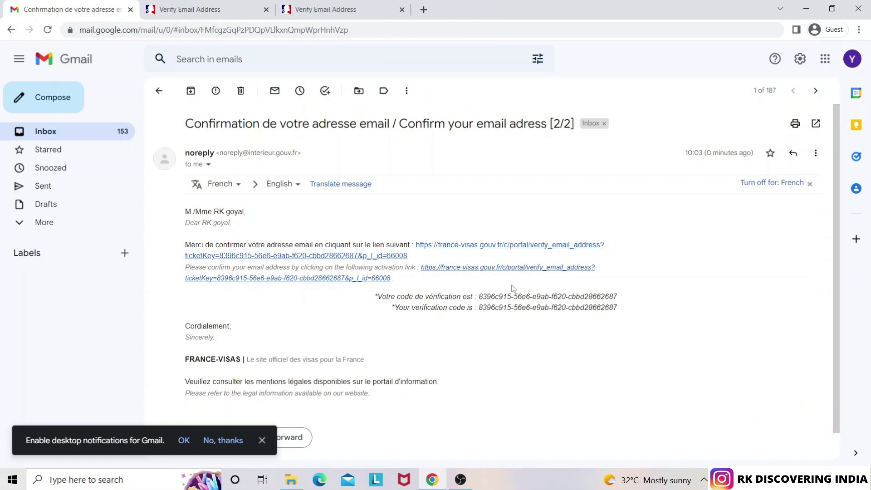
pyautogui.click(205, 9)
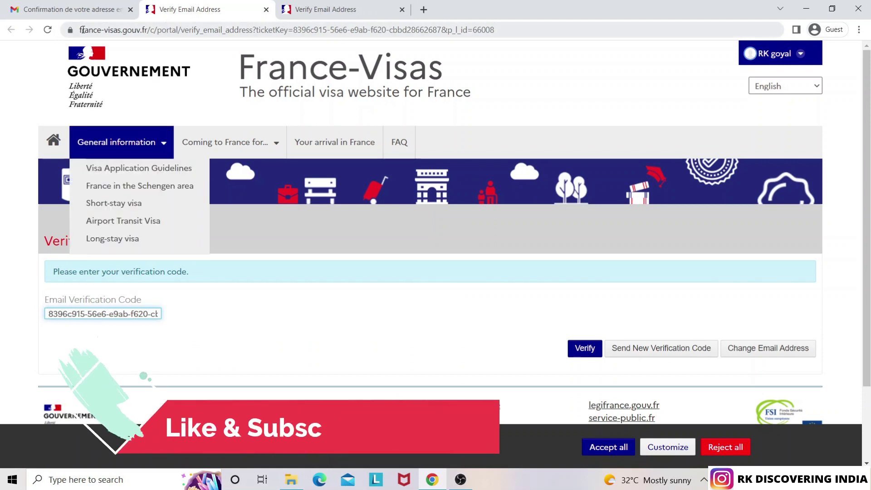
pyautogui.click(73, 10)
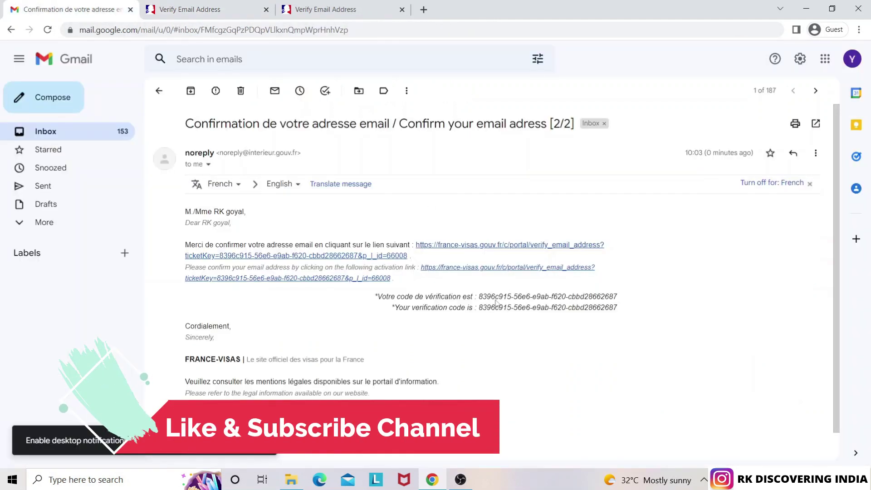
pyautogui.doubleClick(577, 299)
pyautogui.hotkey('ctrl', 'Tab')
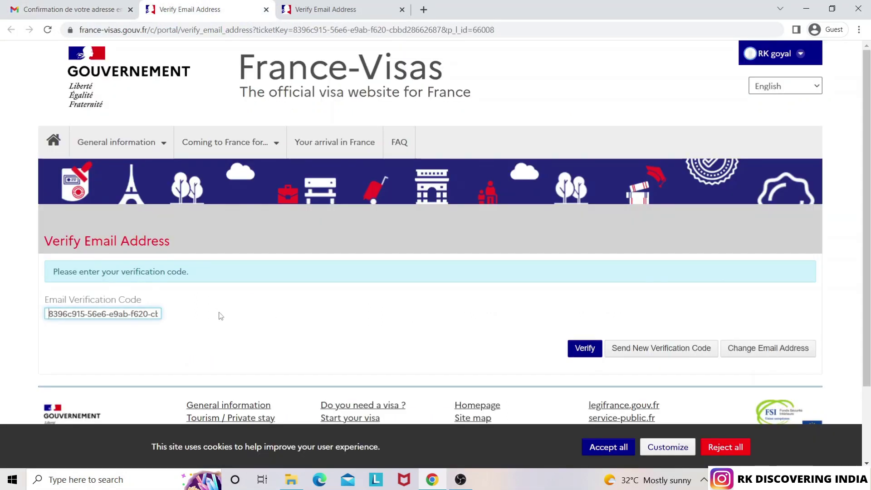
pyautogui.click(586, 348)
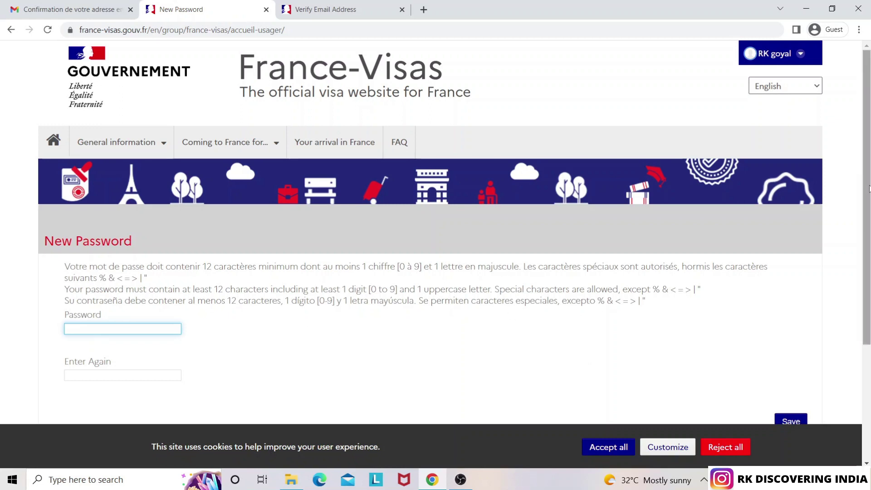
# Enter the new account password twice, correcting the repeated entry, and save it
pyautogui.scroll(-2, 869, 189)
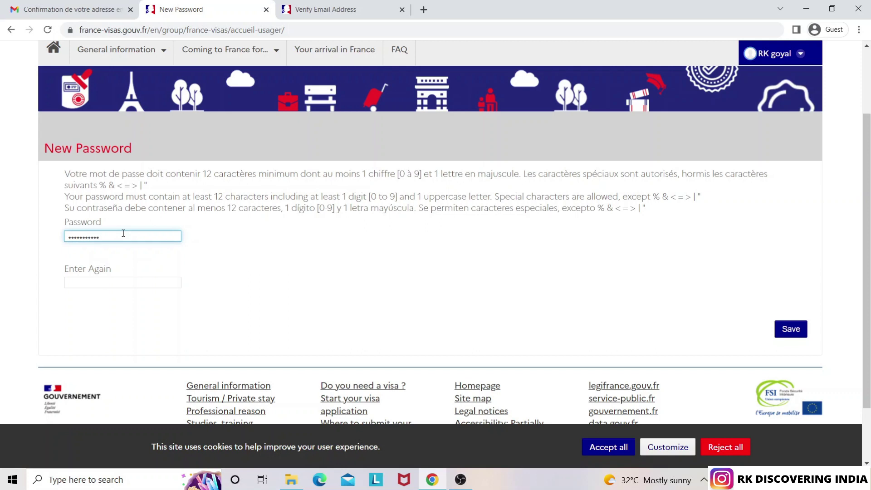
pyautogui.press('Tab')
pyautogui.write('•••••••••')
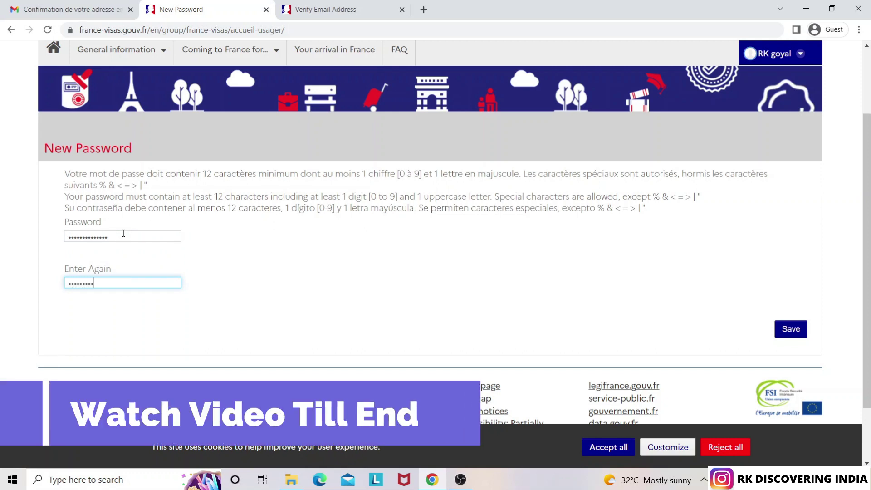
pyautogui.press('BackSpace')
pyautogui.press('BackSpace')
pyautogui.press('BackSpace')
pyautogui.press('BackSpace')
pyautogui.press('BackSpace')
pyautogui.press('BackSpace')
pyautogui.press('BackSpace')
pyautogui.write('••••')
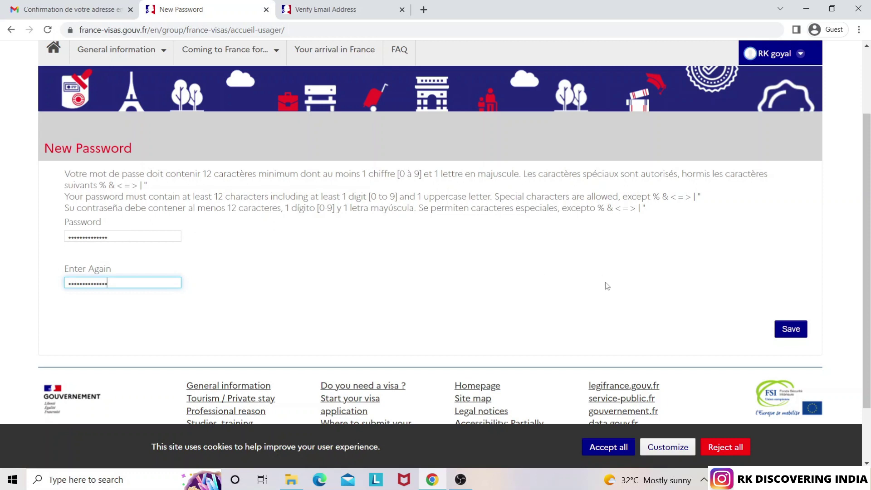
pyautogui.click(794, 332)
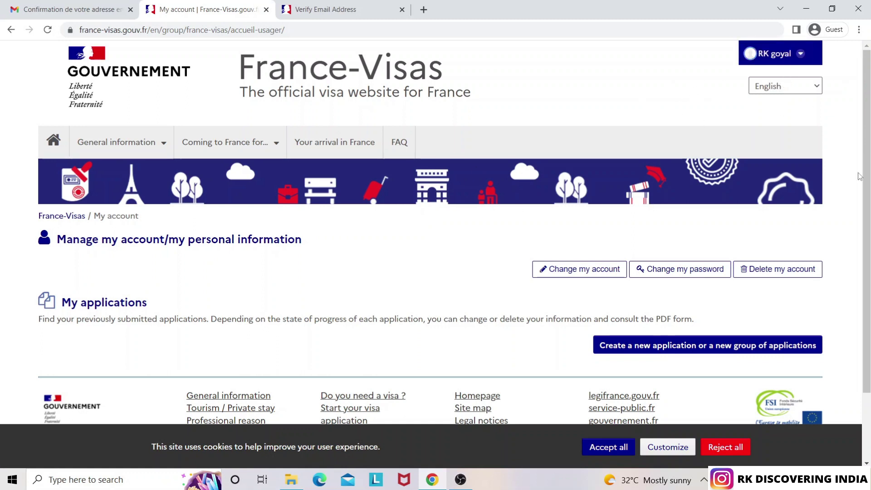
# Scroll the My account page down to the empty My applications list
pyautogui.moveTo(866, 177); pyautogui.dragTo(869, 205)
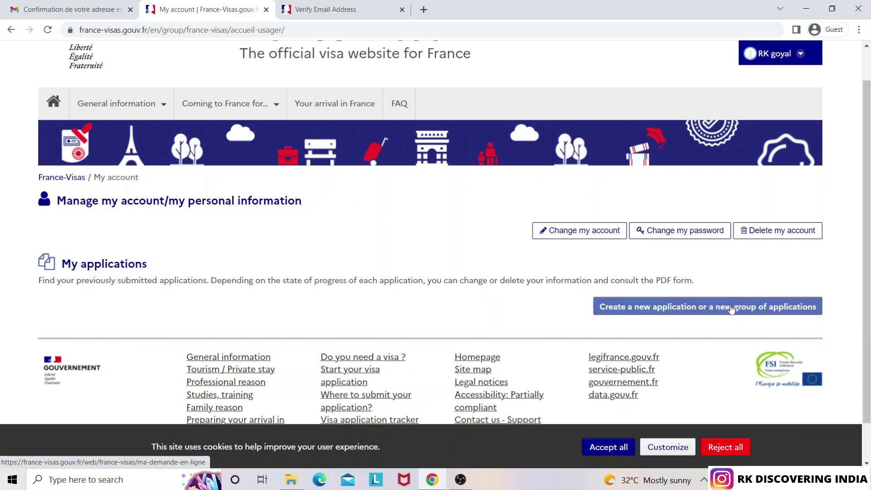
# Create a new application and open its visa application form
pyautogui.click(696, 310)
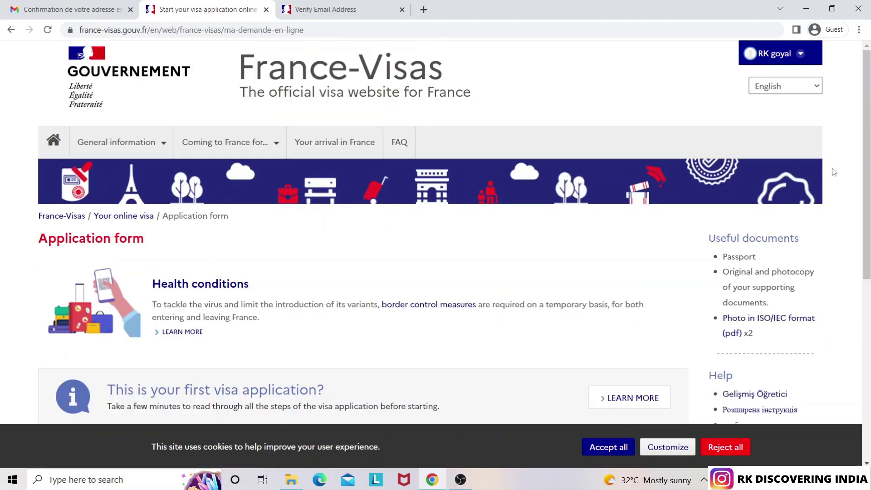
pyautogui.moveTo(864, 163); pyautogui.dragTo(857, 233)
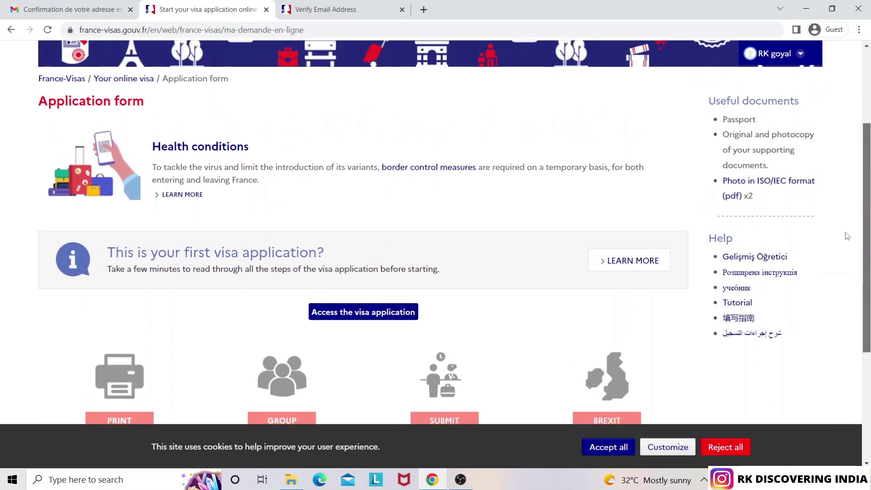
pyautogui.click(369, 316)
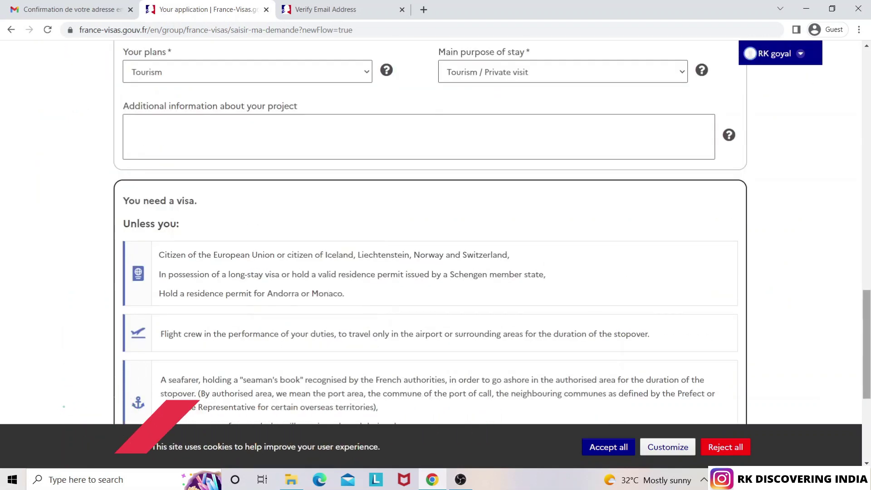
pyautogui.scroll(15, 832, 136)
pyautogui.scroll(1, 828, 130)
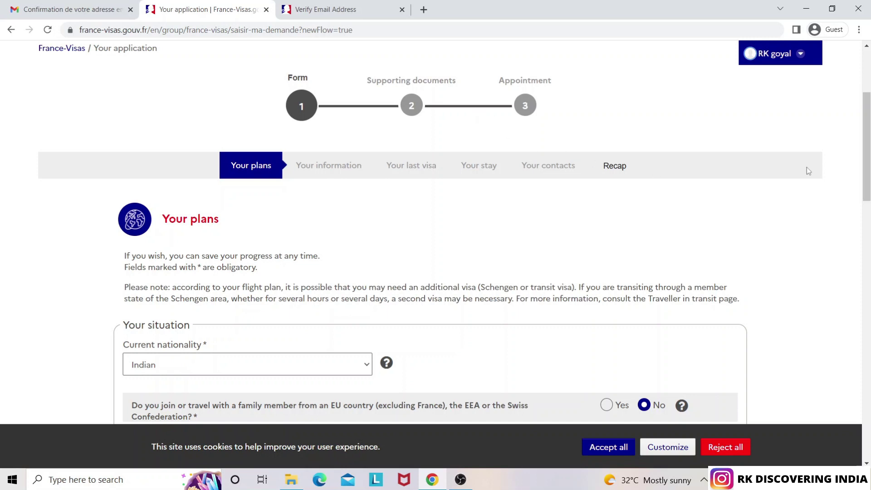
pyautogui.moveTo(868, 166); pyautogui.dragTo(868, 196)
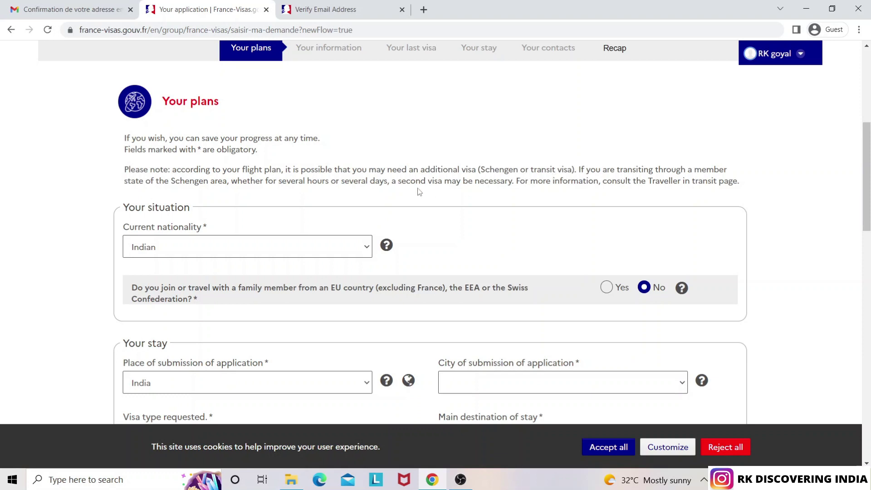
pyautogui.moveTo(864, 195)
pyautogui.mouseDown()
pyautogui.moveTo(867, 222)
pyautogui.moveTo(865, 212)
pyautogui.mouseUp()
pyautogui.scroll(-1, 434, 152)
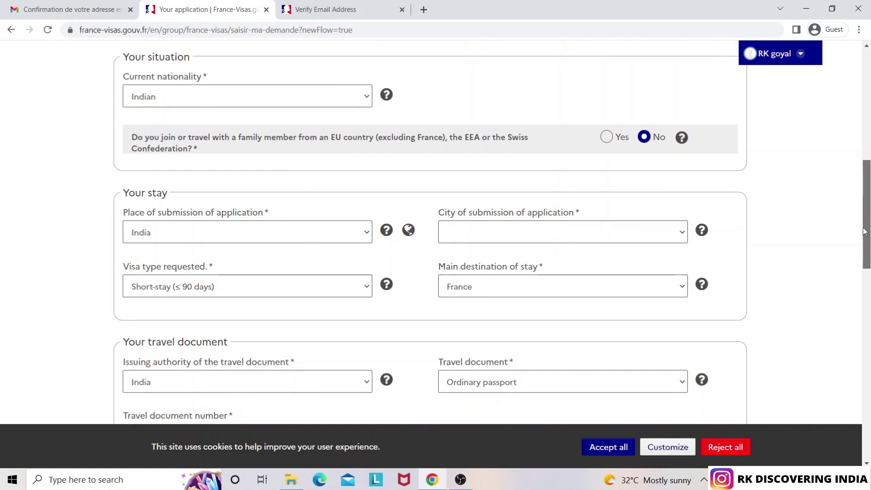
# Keep India selected in the first dropdown of Your stay, then scroll down the form
pyautogui.click(238, 105)
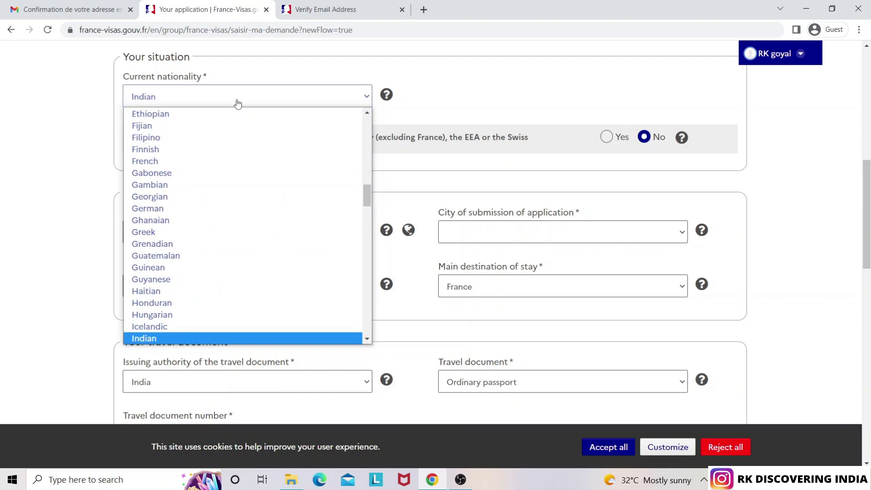
pyautogui.click(237, 103)
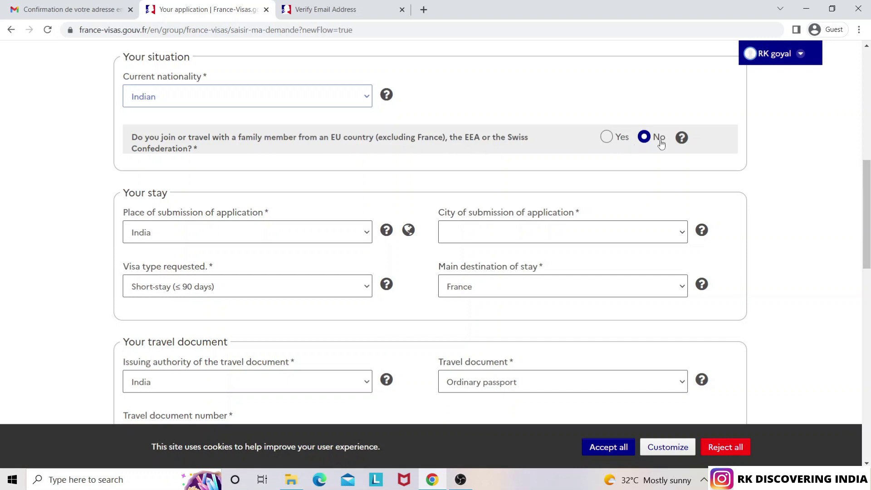
pyautogui.moveTo(866, 196); pyautogui.dragTo(863, 229)
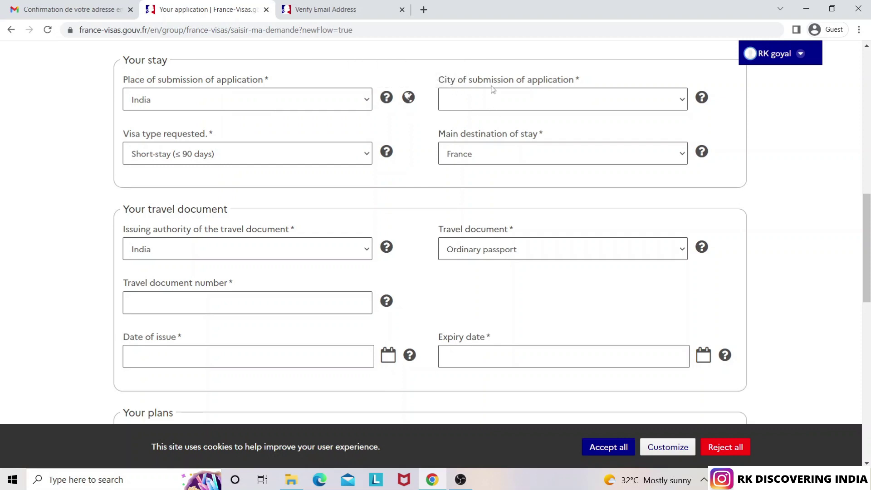
# Choose New Delhi as submission city, keep Short-stay (≤ 90 days) visa type, and scroll to the travel document
pyautogui.click(553, 104)
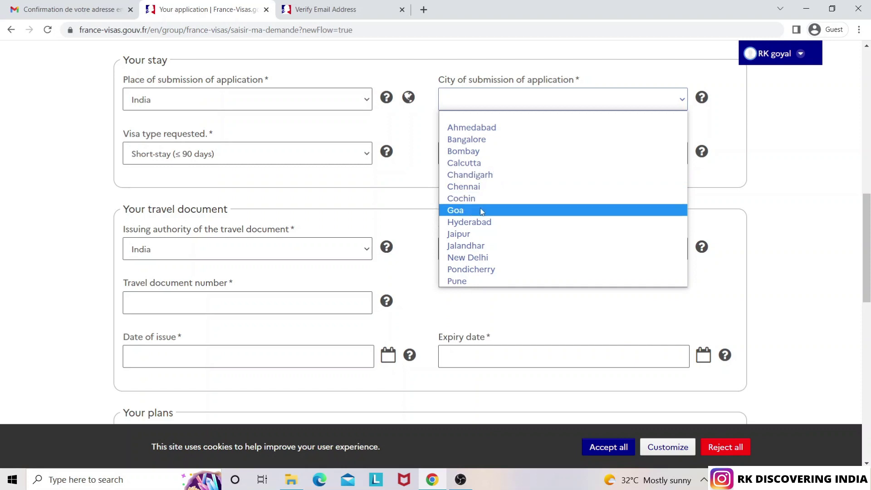
pyautogui.click(482, 258)
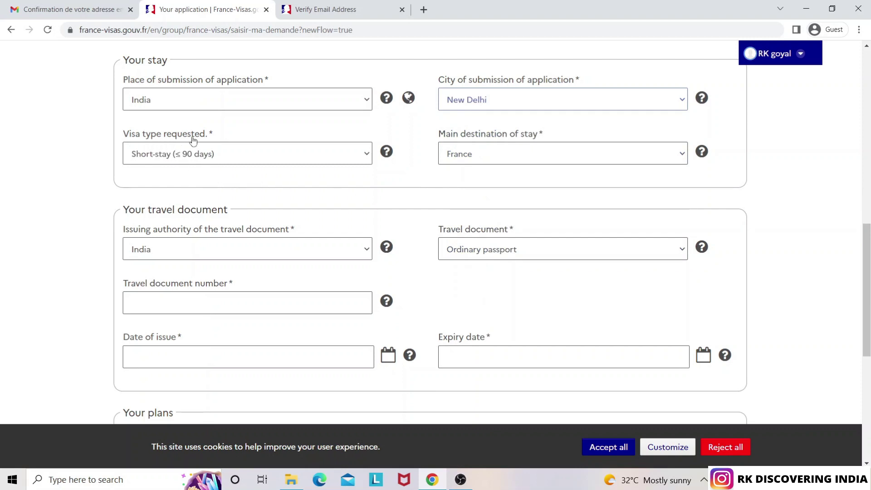
pyautogui.click(196, 160)
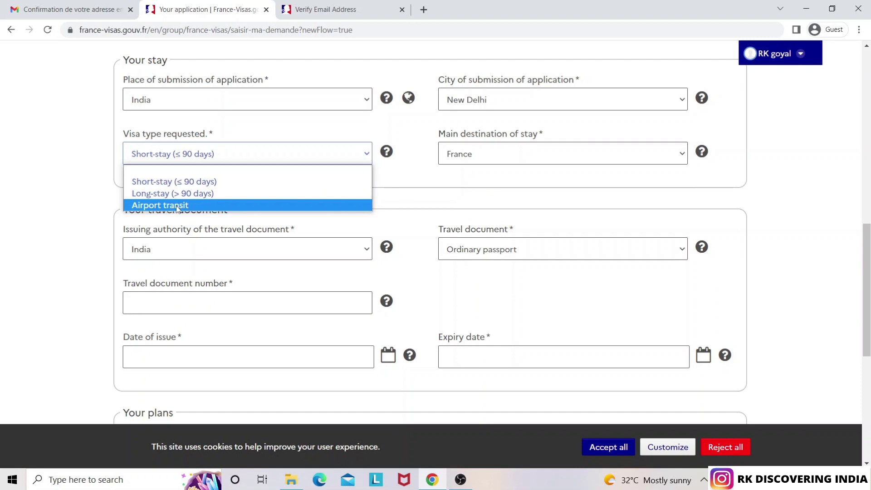
pyautogui.click(176, 183)
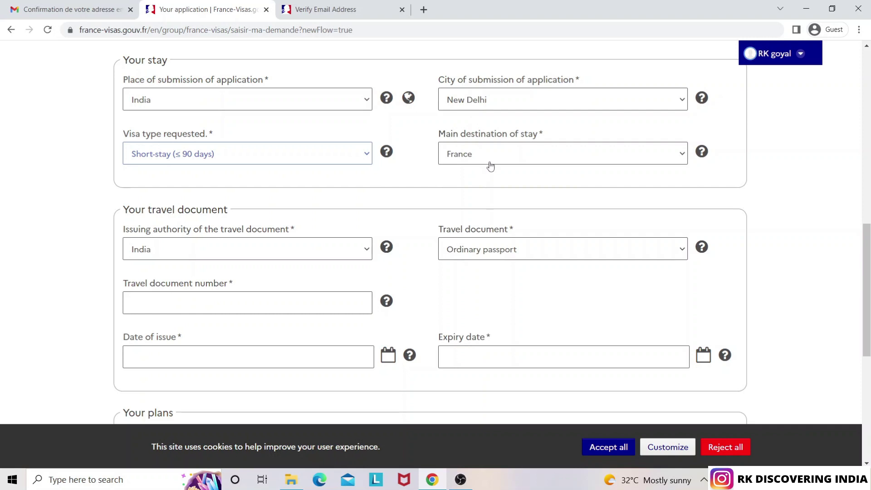
pyautogui.moveTo(867, 242); pyautogui.dragTo(868, 290)
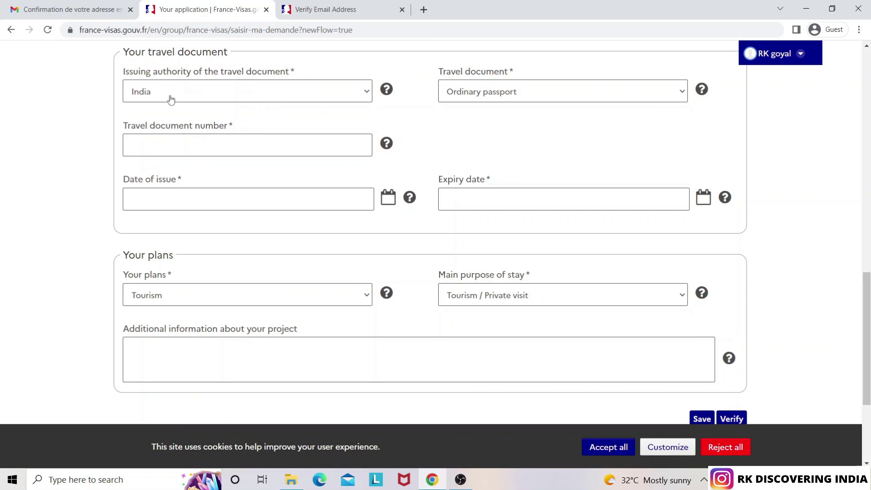
# Keep Ordinary passport as the travel document and enter the passport number
pyautogui.click(513, 97)
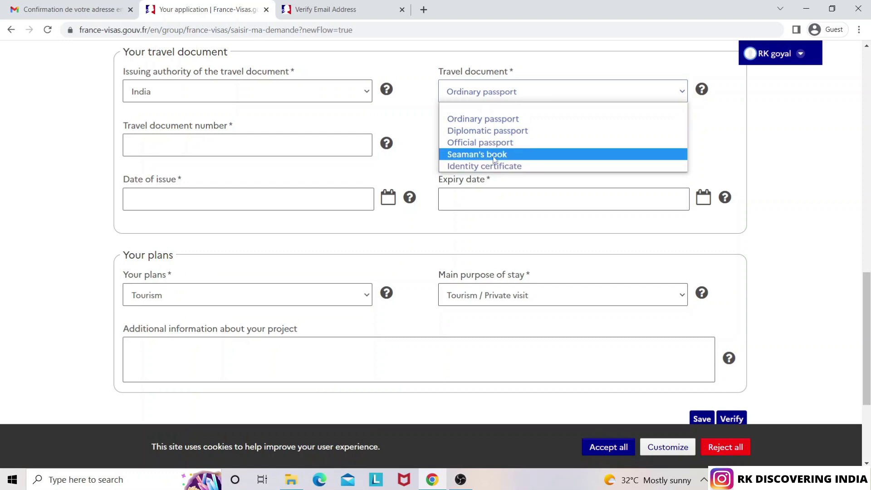
pyautogui.click(490, 121)
pyautogui.click(161, 147)
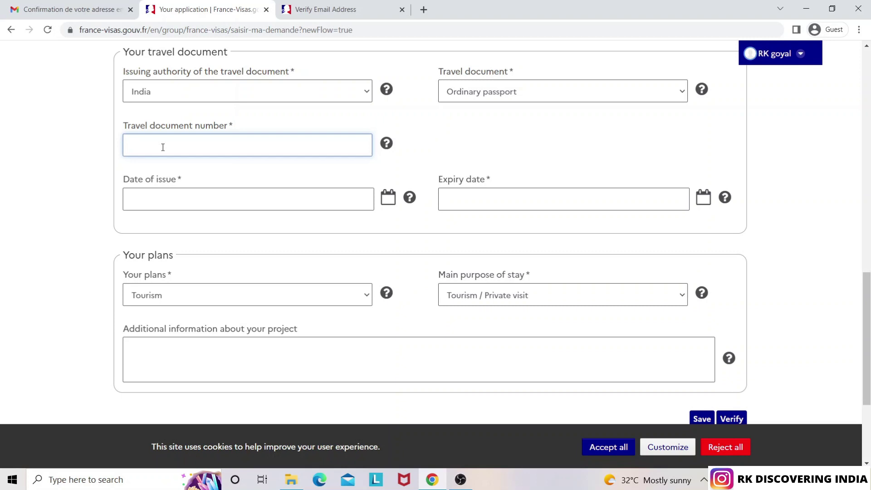
pyautogui.write('VK123456')
# Set the passport's date of issue to 01/08/2019 using the calendar
pyautogui.click(182, 202)
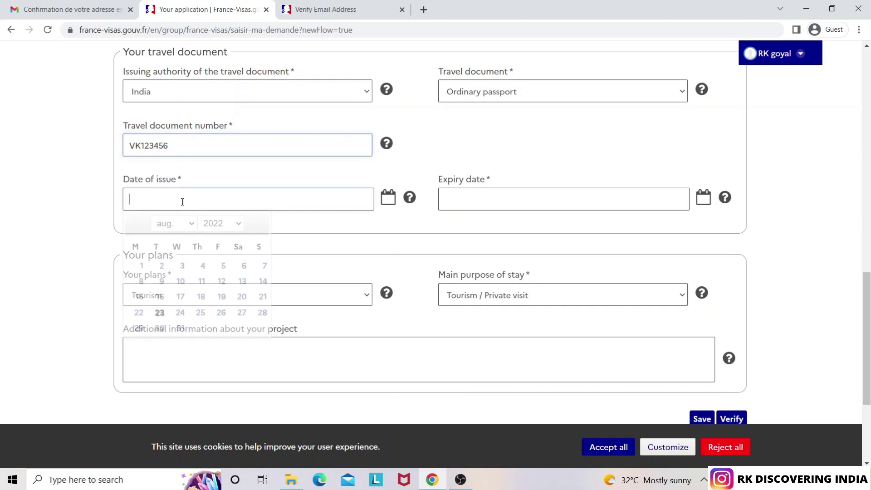
pyautogui.click(237, 223)
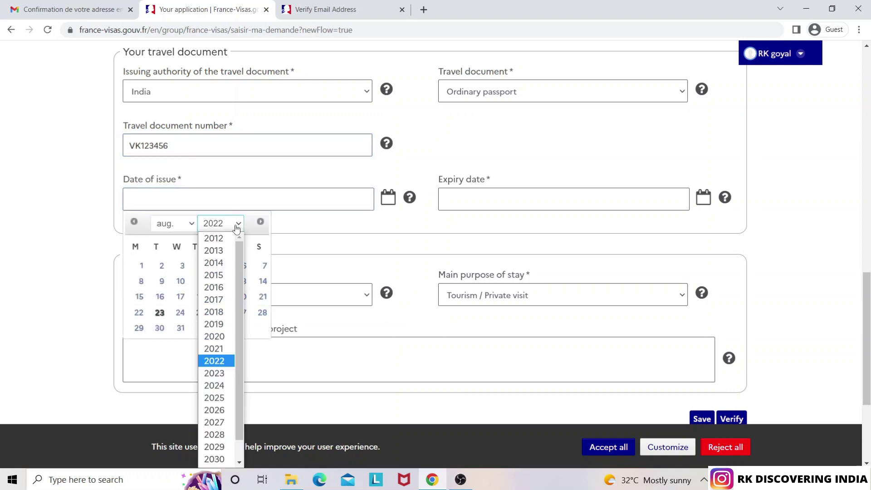
pyautogui.click(214, 324)
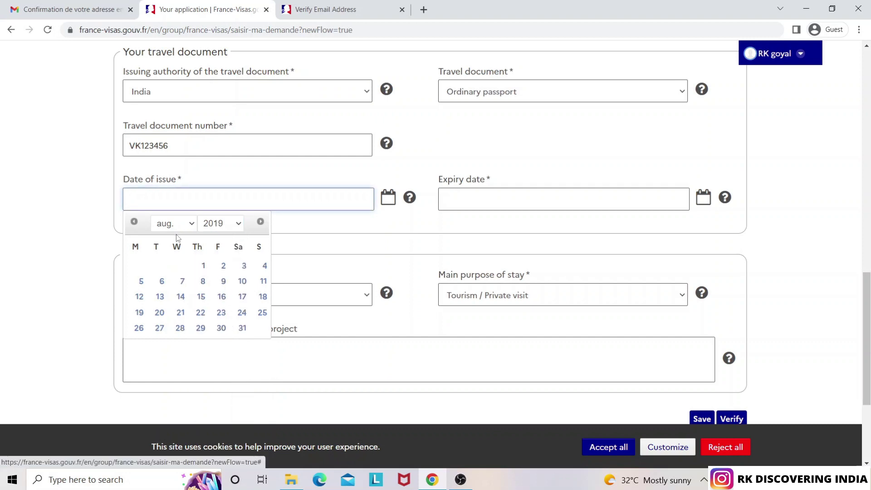
pyautogui.click(203, 267)
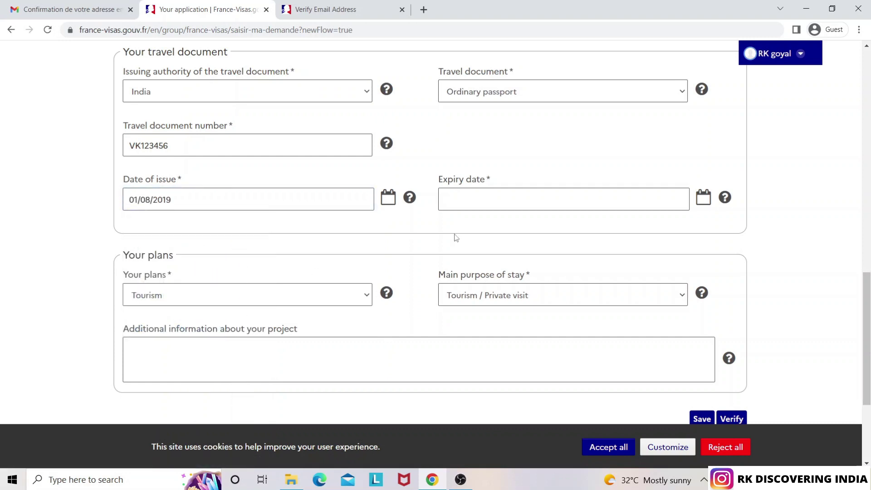
# Set the passport's expiry date to 31/07/2029 using the calendar
pyautogui.click(508, 201)
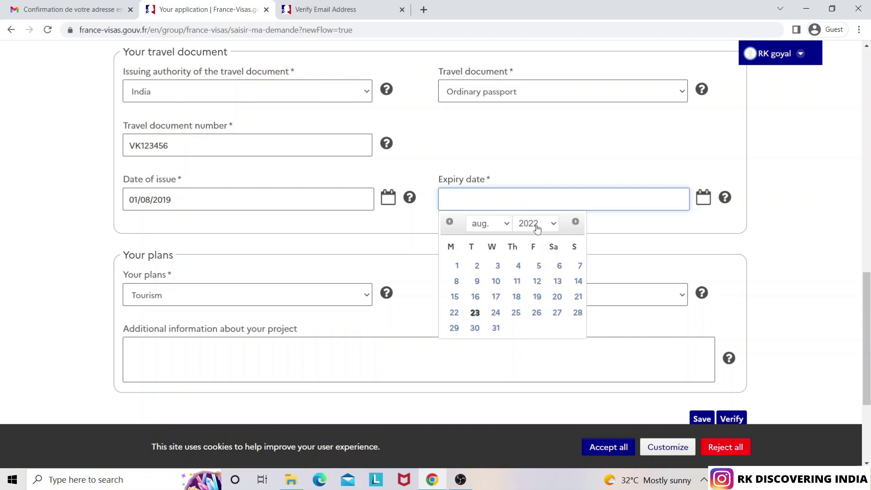
pyautogui.click(538, 225)
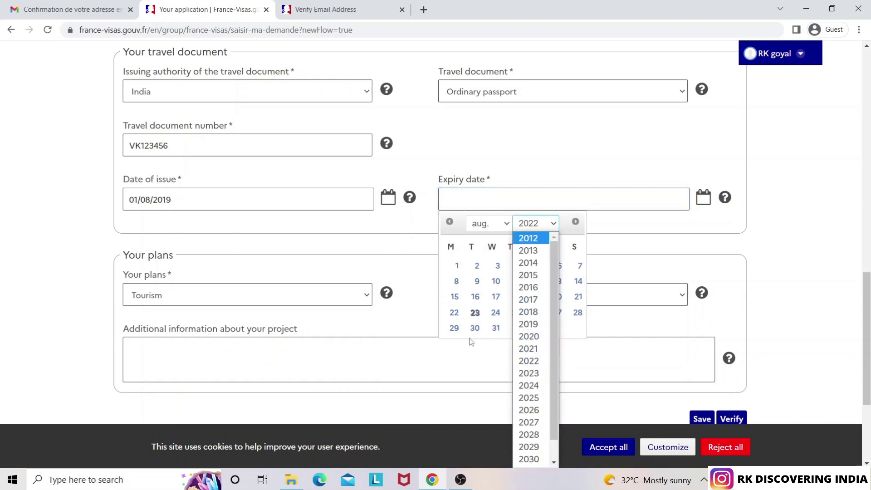
pyautogui.scroll(-1, 537, 422)
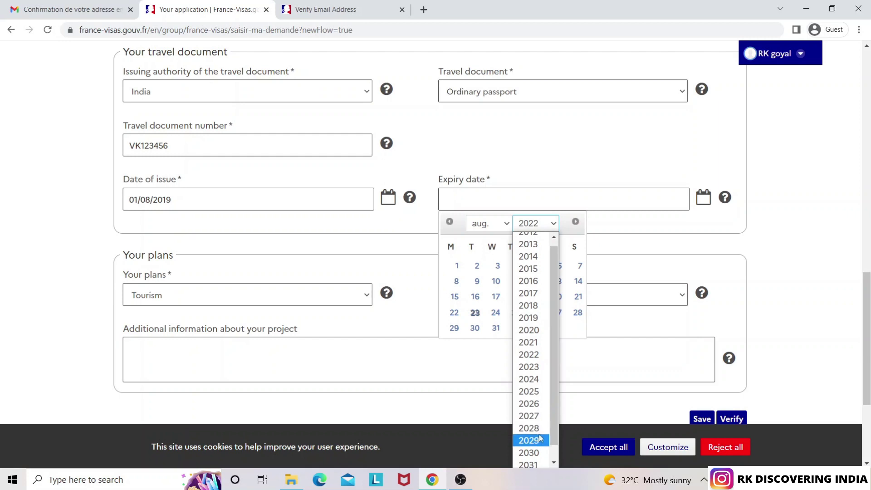
pyautogui.click(540, 438)
pyautogui.click(494, 230)
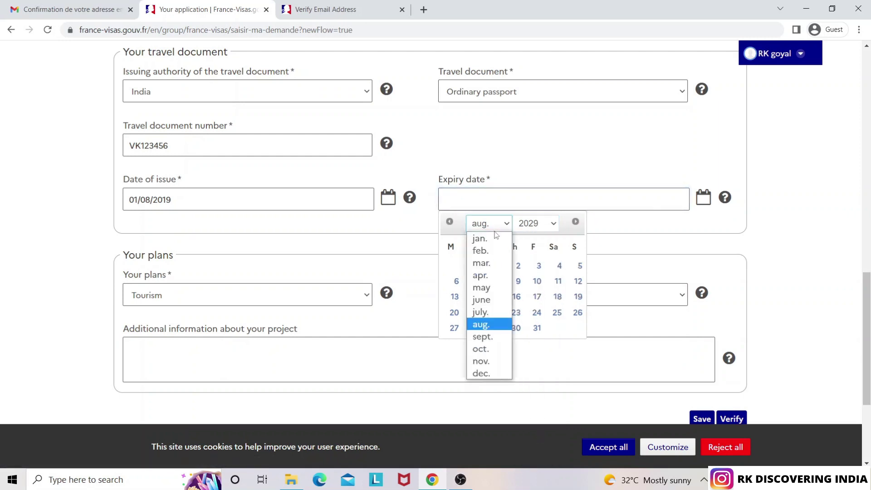
pyautogui.click(494, 312)
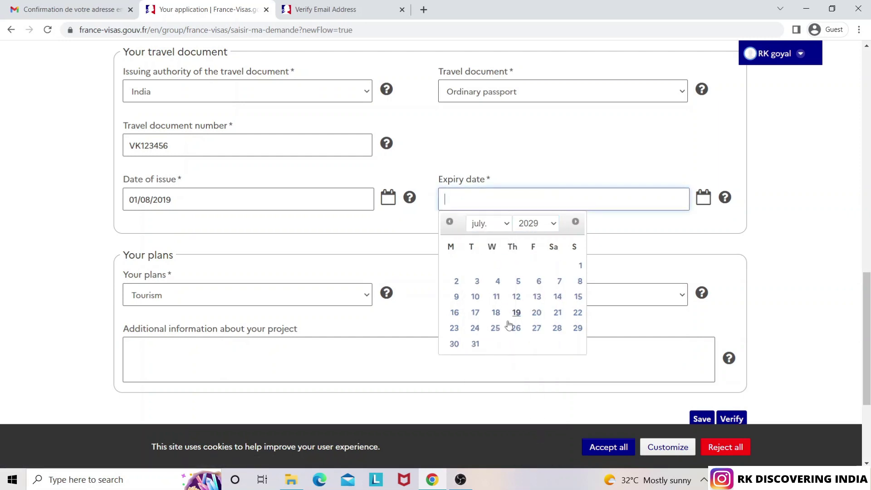
pyautogui.click(476, 345)
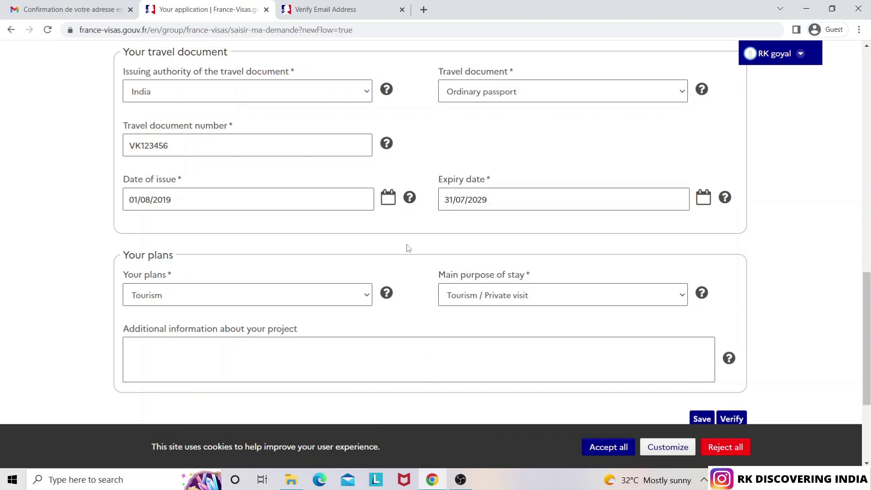
pyautogui.scroll(-2, 866, 318)
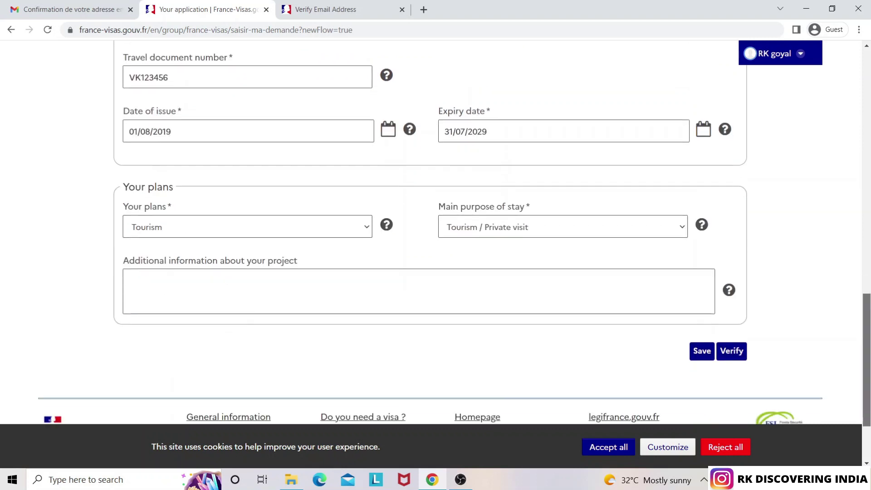
pyautogui.click(320, 233)
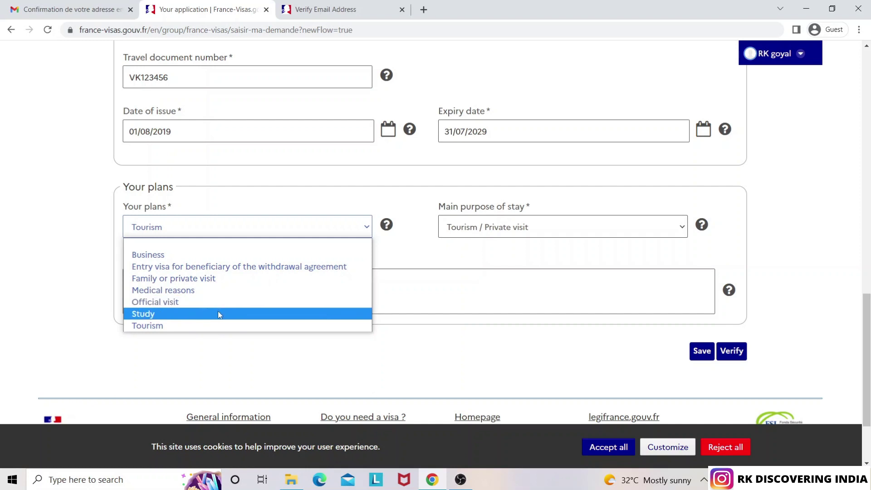
pyautogui.click(213, 325)
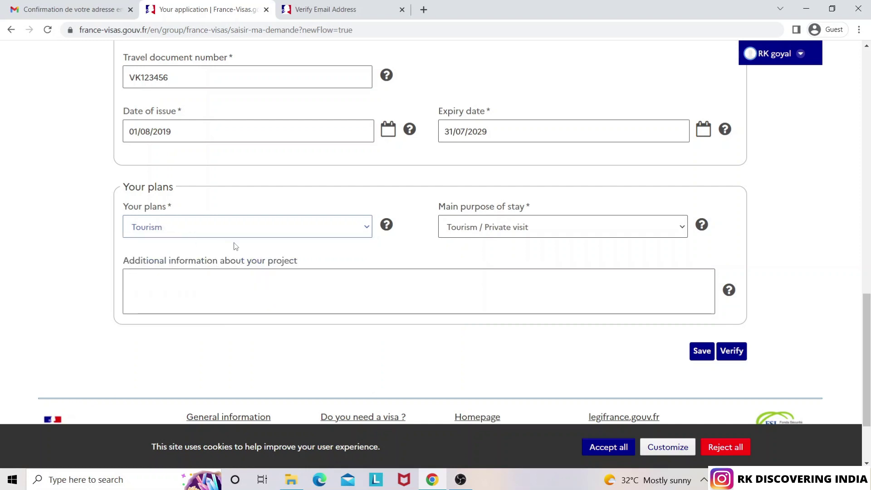
pyautogui.click(536, 228)
pyautogui.click(535, 253)
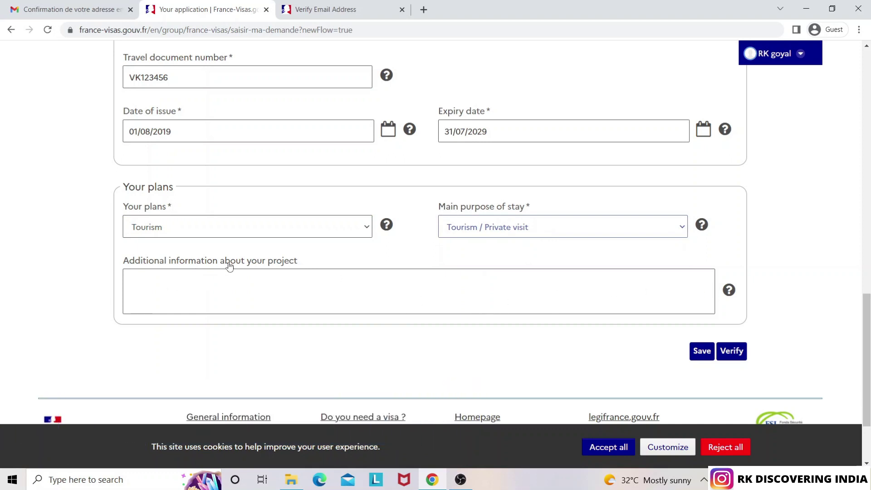
pyautogui.moveTo(729, 291)
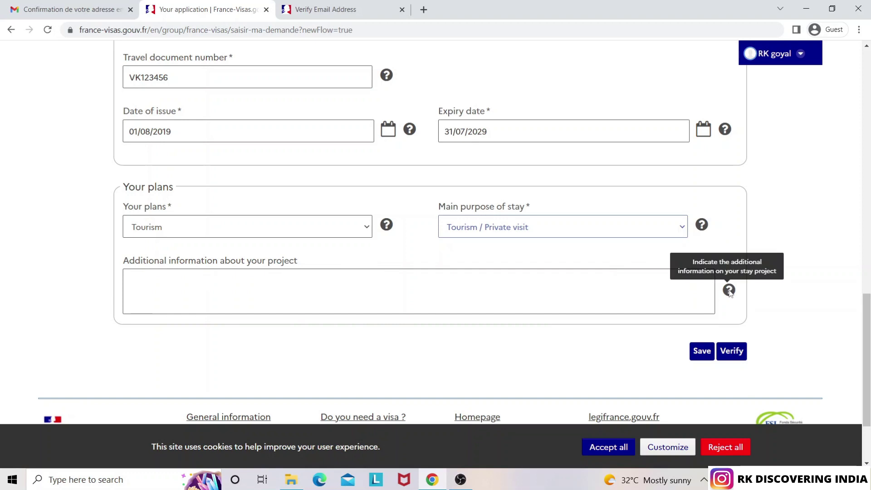
pyautogui.click(394, 289)
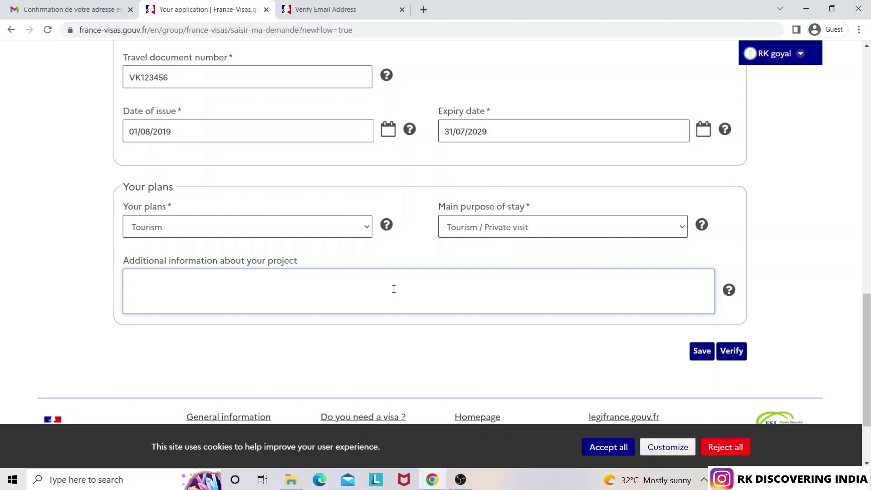
pyautogui.write('am')
pyautogui.press('BackSpace')
pyautogui.press('BackSpace')
pyautogui.press('BackSpace')
pyautogui.write('want to explore the culture')
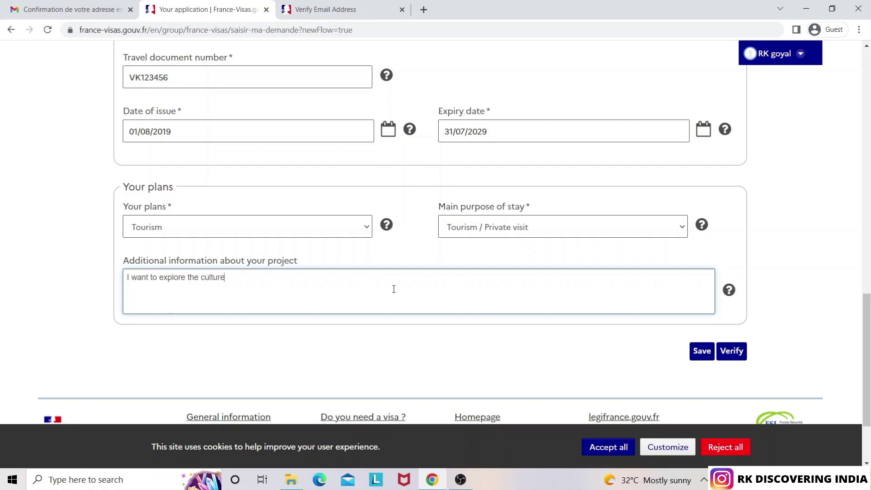
pyautogui.write(' of france by visiting small')
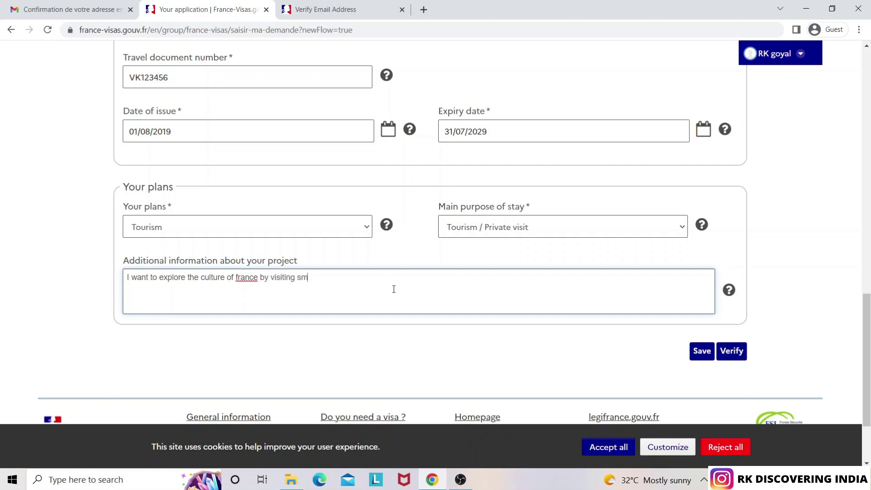
pyautogui.press('BackSpace')
pyautogui.press('BackSpace')
pyautogui.press('BackSpace')
pyautogui.press('BackSpace')
pyautogui.write('Reims')
pyautogui.press('BackSpace')
pyautogui.press('BackSpace')
pyautogui.press('BackSpace')
pyautogui.press('BackSpace')
pyautogui.press('BackSpace')
pyautogui.press('BackSpace')
pyautogui.press('BackSpace')
pyautogui.press('BackSpace')
pyautogui.press('BackSpace')
pyautogui.press('BackSpace')
pyautogui.press('BackSpace')
pyautogui.press('BackSpace')
pyautogui.press('BackSpace')
pyautogui.press('BackSpace')
pyautogui.press('BackSpace')
pyautogui.press('BackSpace')
pyautogui.press('BackSpace')
pyautogui.press('BackSpace')
pyautogui.press('BackSpace')
pyautogui.press('BackSpace')
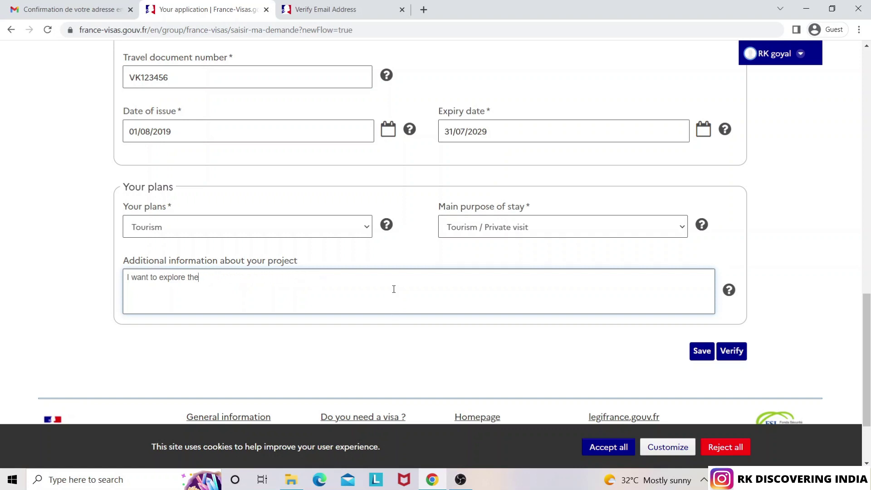
pyautogui.press('BackSpace')
pyautogui.press('BackSpace')
pyautogui.press('BackSpace')
pyautogui.press('BackSpace')
pyautogui.press('BackSpace')
pyautogui.click(284, 229)
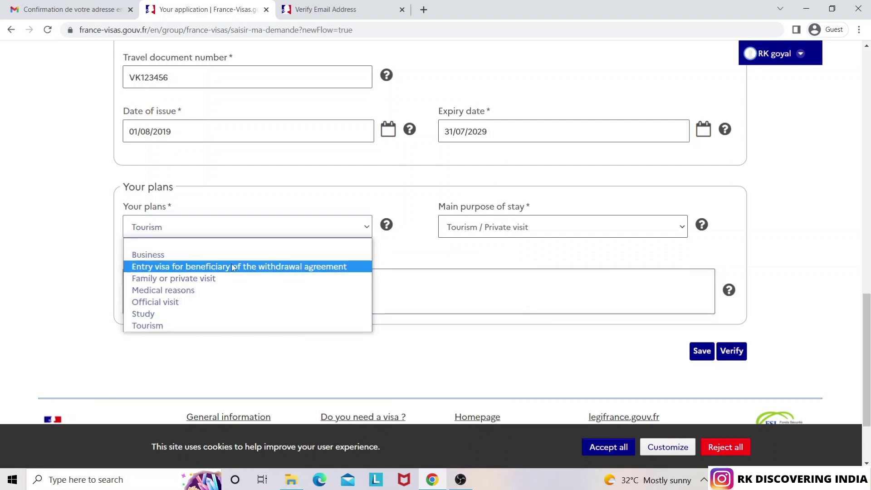
pyautogui.click(239, 208)
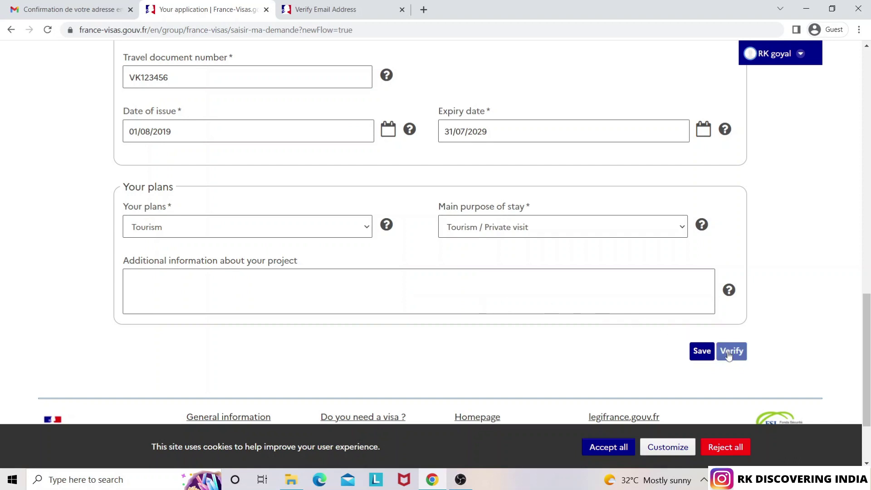
pyautogui.click(728, 353)
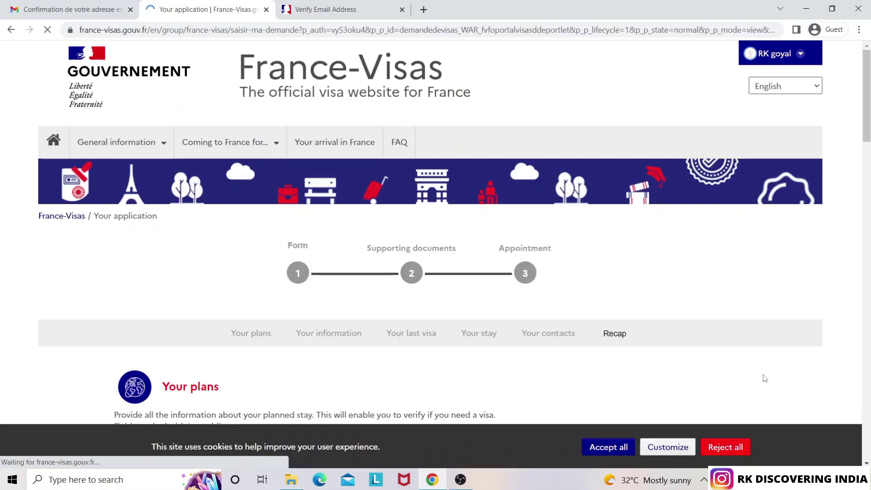
pyautogui.click(864, 267)
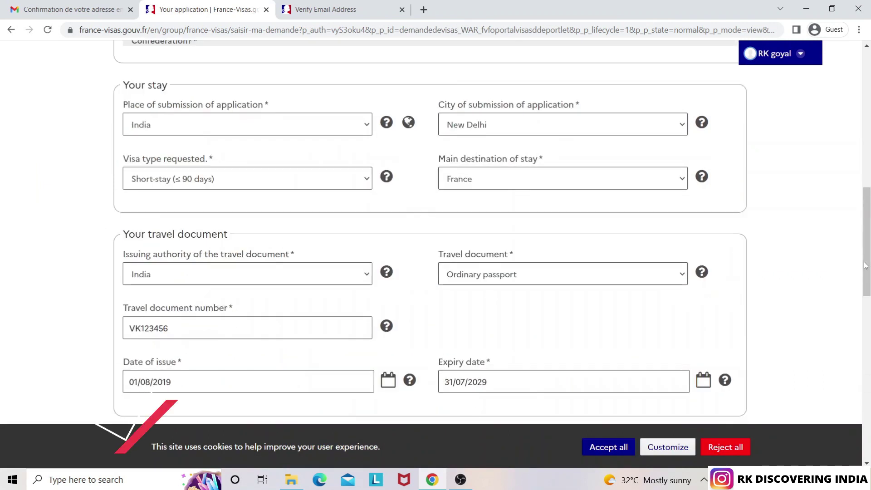
pyautogui.moveTo(870, 272); pyautogui.dragTo(853, 361)
pyautogui.scroll(12, 851, 359)
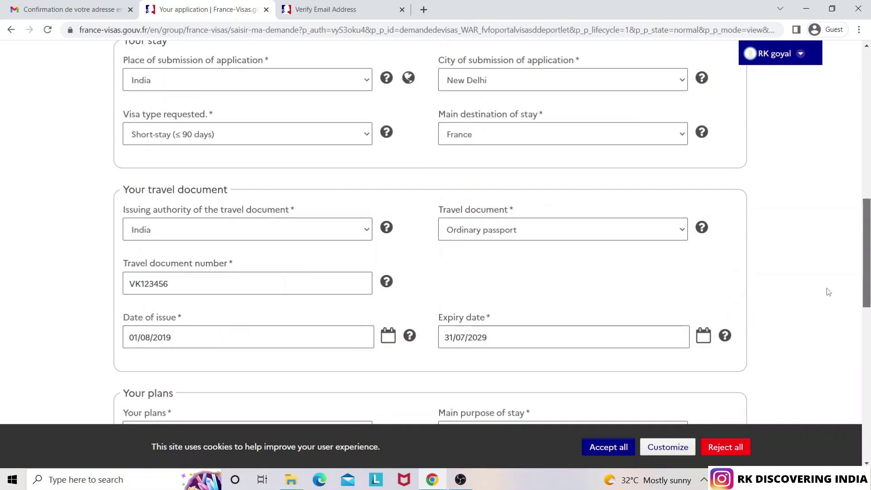
pyautogui.scroll(-3, 796, 195)
pyautogui.scroll(4, 788, 177)
pyautogui.scroll(-9, 784, 194)
pyautogui.scroll(1, 783, 190)
pyautogui.scroll(-15, 832, 370)
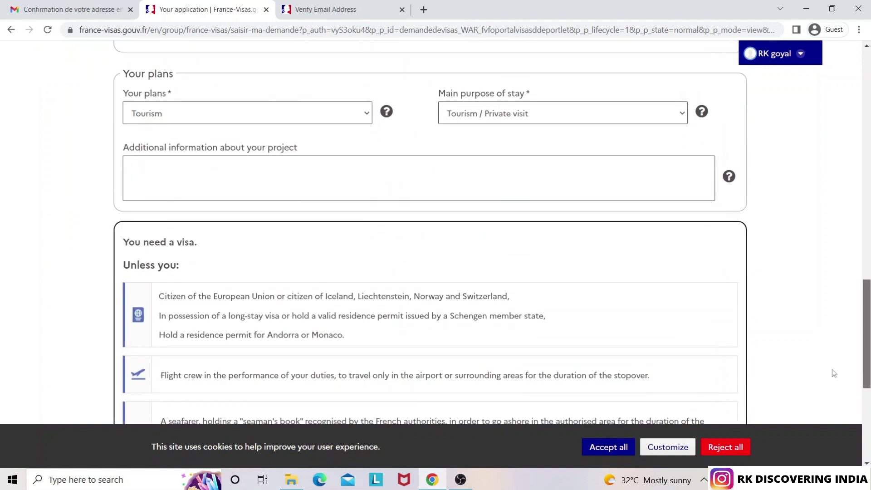
pyautogui.scroll(3, 854, 440)
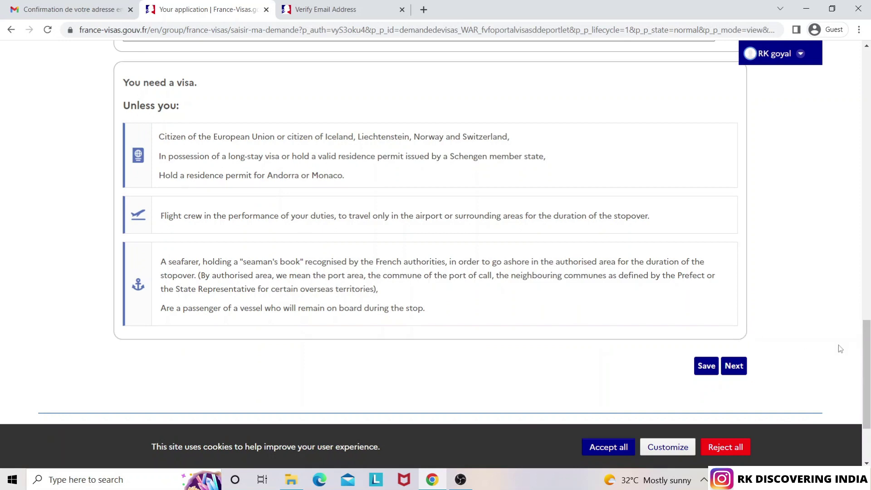
pyautogui.moveTo(868, 367); pyautogui.dragTo(799, 390)
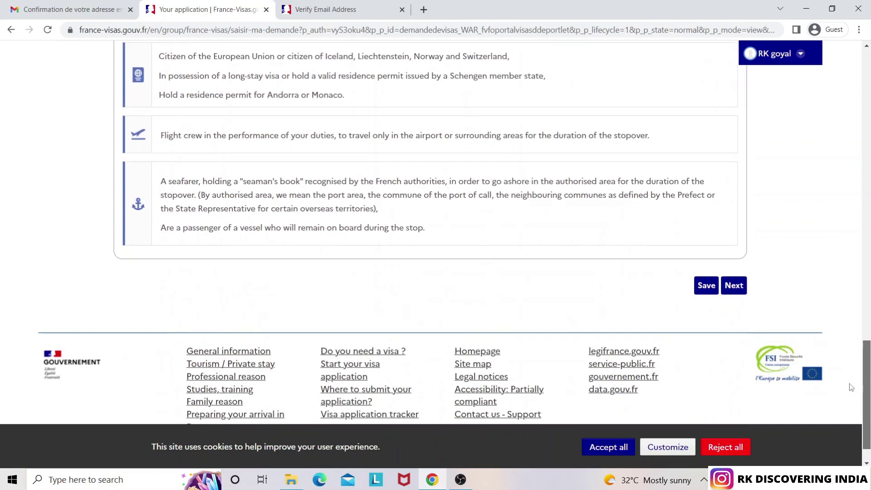
# Submit the Your plans step and confirm the travel document number in the notice
pyautogui.click(735, 291)
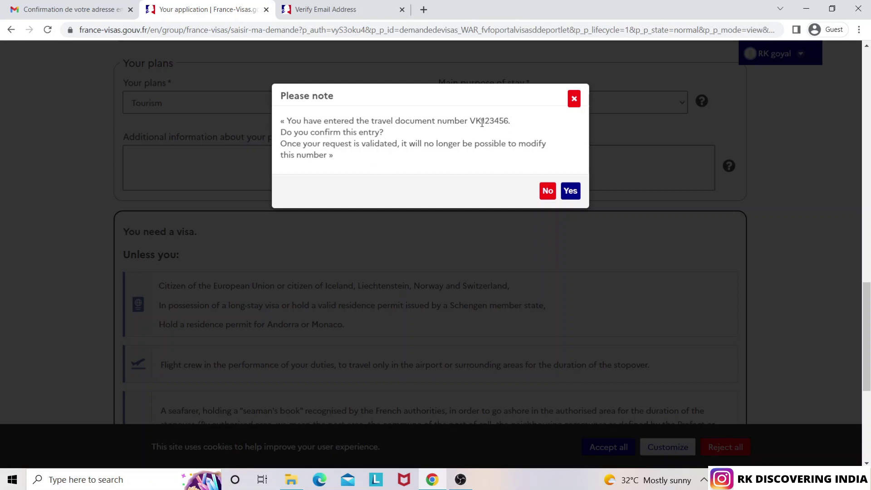
pyautogui.moveTo(472, 121); pyautogui.dragTo(513, 123)
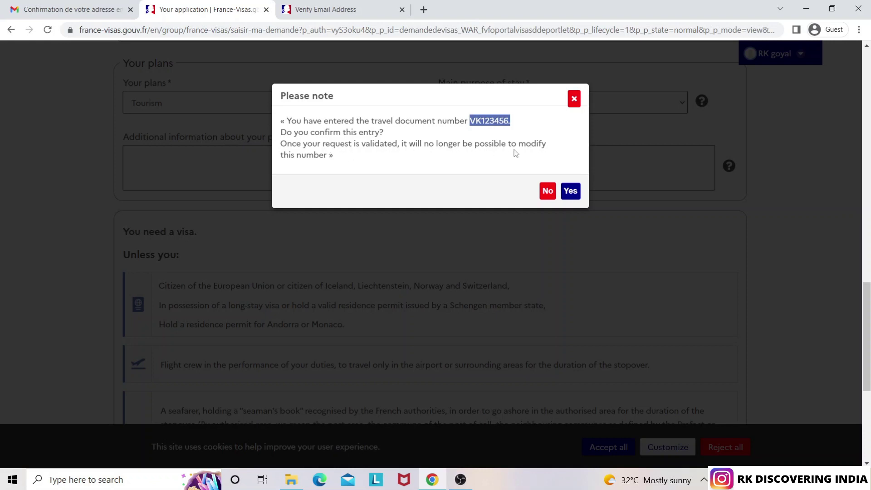
pyautogui.click(574, 194)
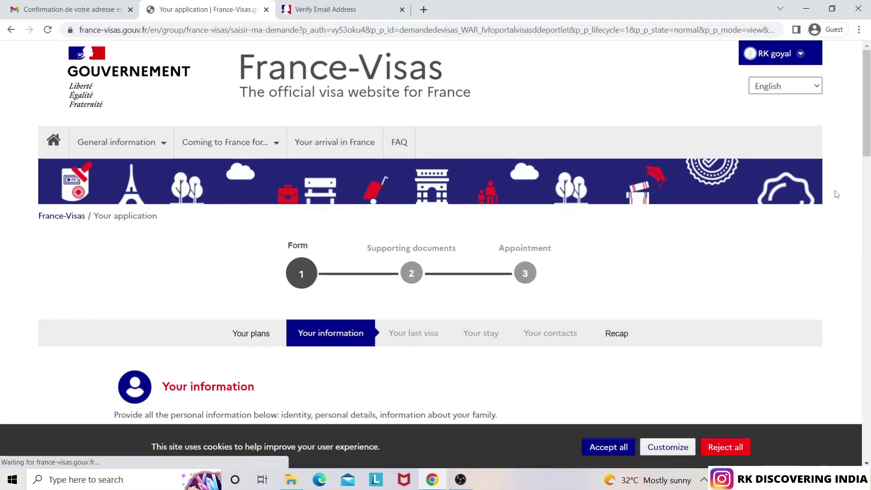
# Set Sex to Male and Marital status to Single
pyautogui.scroll(-6, 860, 203)
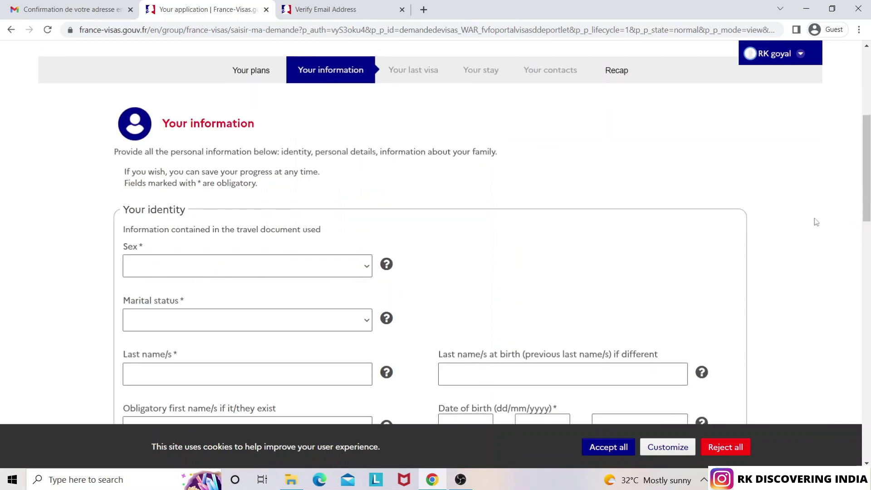
pyautogui.scroll(-3, 869, 177)
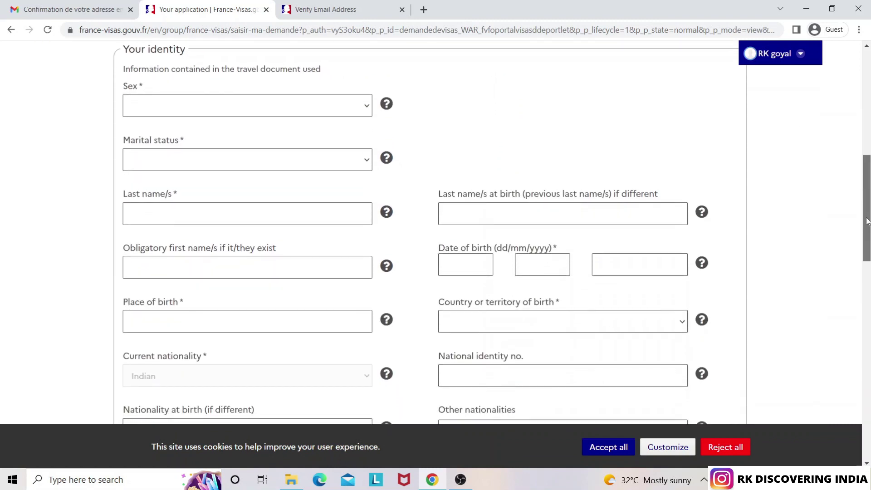
pyautogui.click(305, 101)
pyautogui.click(290, 145)
pyautogui.click(299, 158)
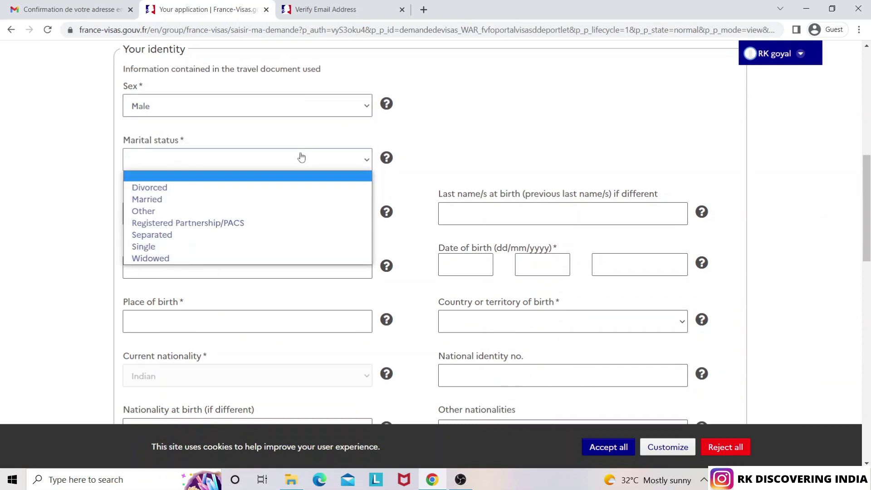
pyautogui.click(245, 247)
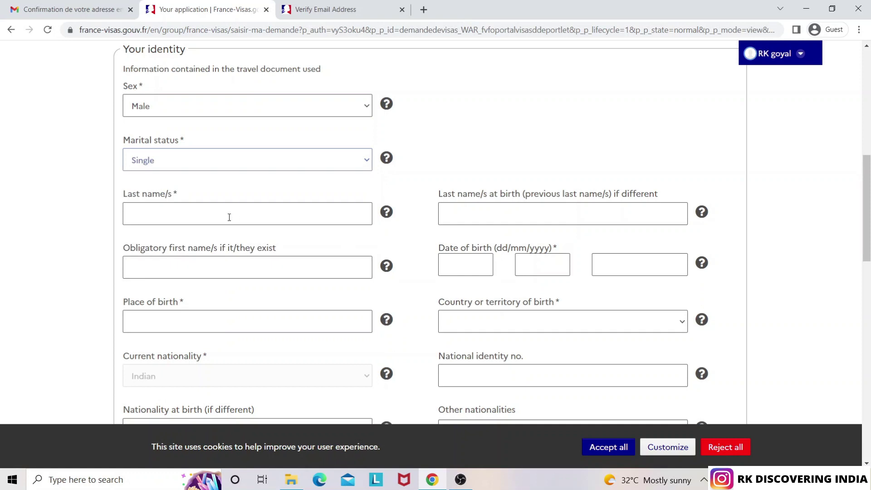
# Enter the applicant's last name
pyautogui.moveTo(388, 219)
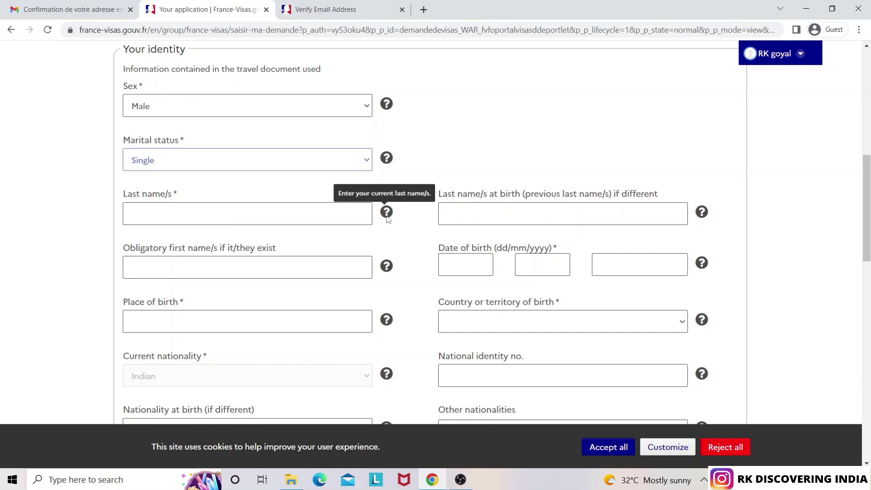
pyautogui.click(260, 216)
pyautogui.write('GOYAL')
pyautogui.press('Tab')
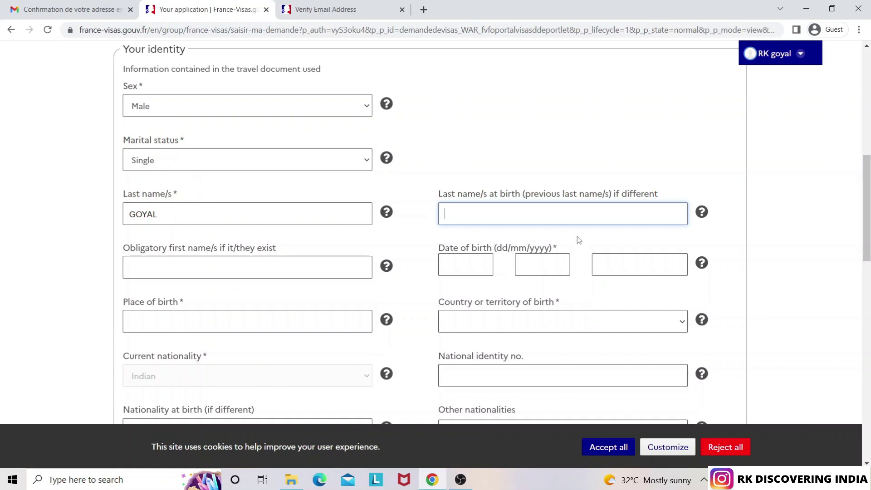
pyautogui.moveTo(868, 203); pyautogui.dragTo(867, 241)
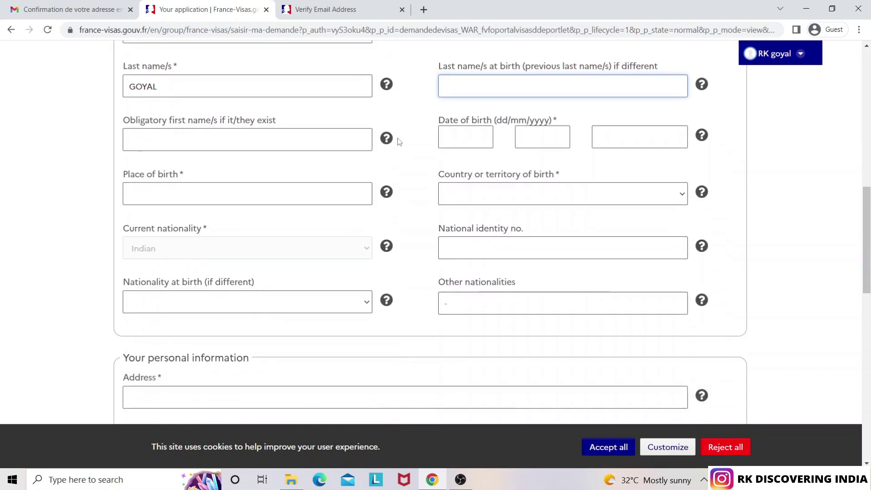
pyautogui.click(206, 145)
pyautogui.write('Rk')
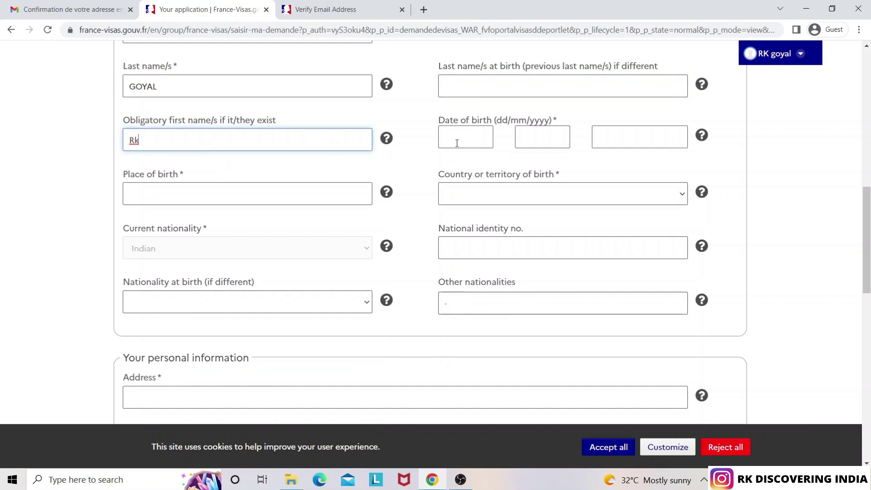
pyautogui.click(457, 143)
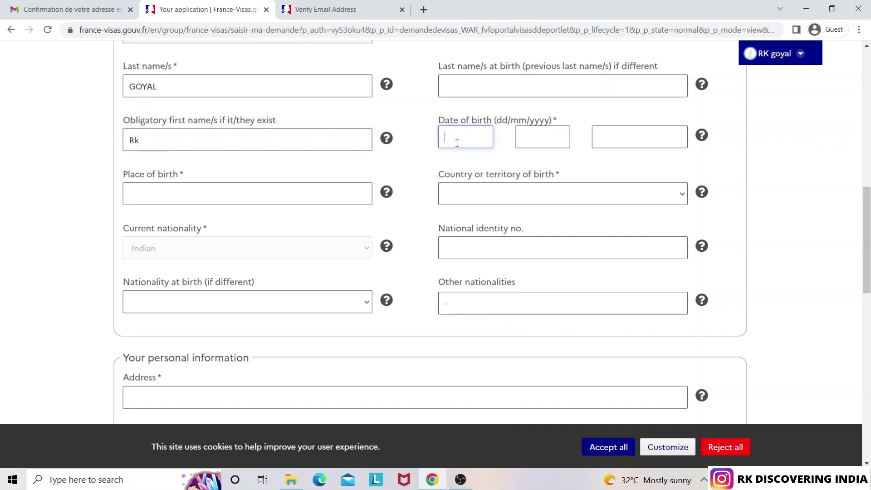
pyautogui.write('25')
pyautogui.write('12')
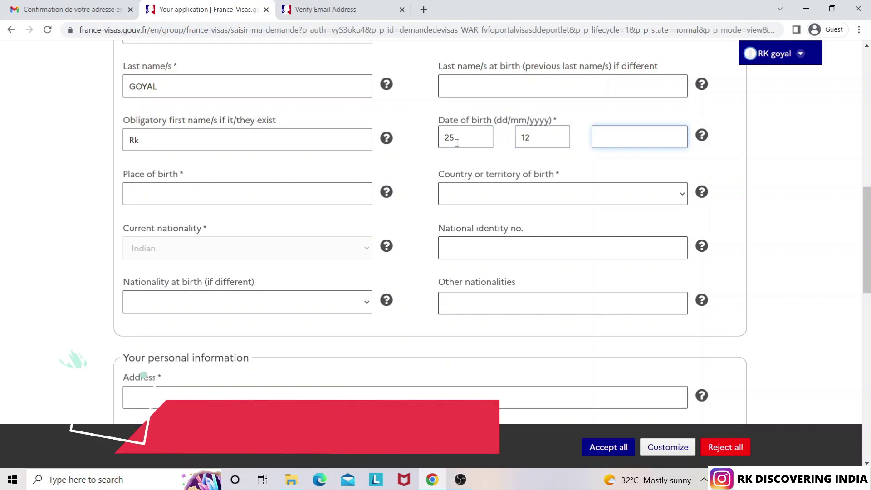
pyautogui.write('1990')
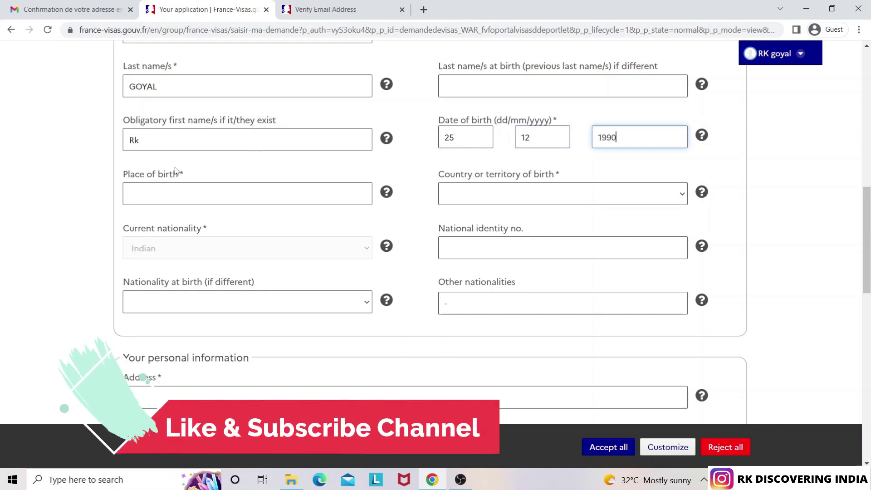
# Enter Chandigarh as place of birth and search the birth country list
pyautogui.click(164, 189)
pyautogui.write('CHAN')
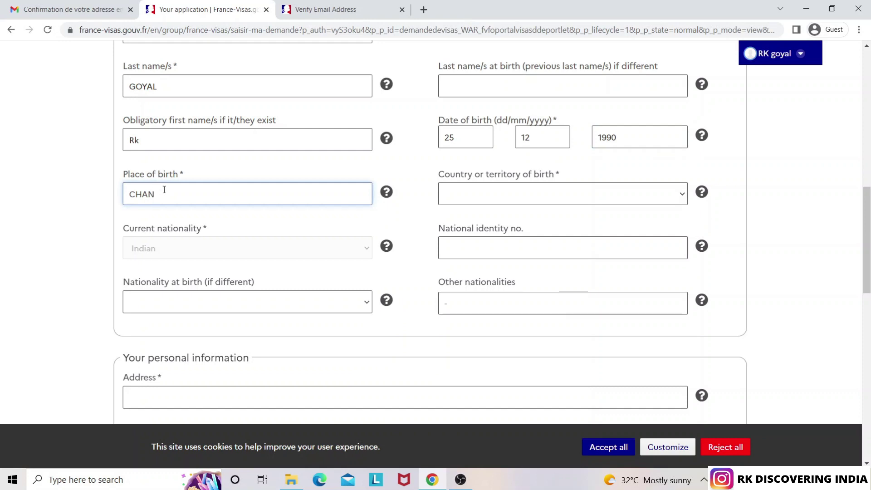
pyautogui.write('IDIGARH')
pyautogui.click(526, 197)
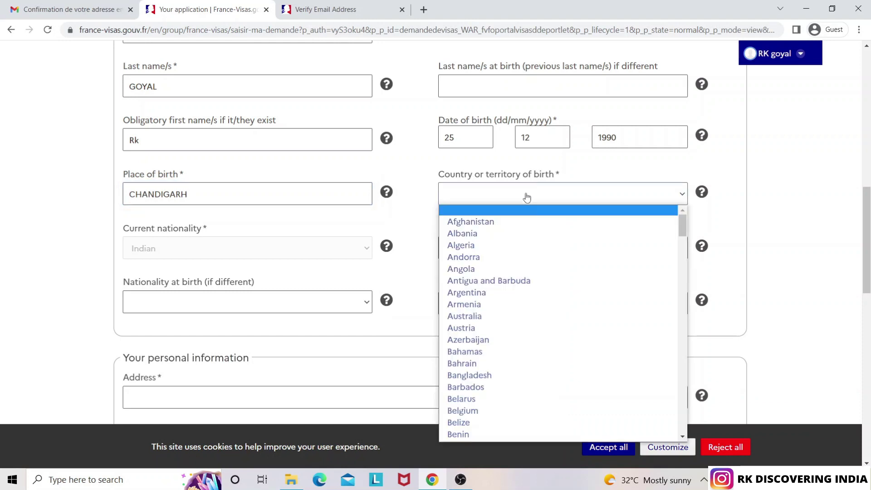
pyautogui.write('ch')
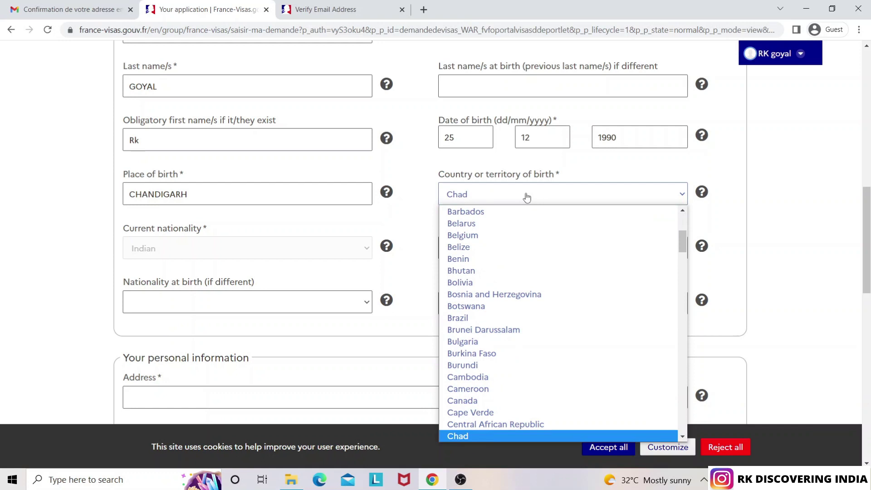
pyautogui.write('in')
# Confirm India as the country or territory of birth
pyautogui.press('Return')
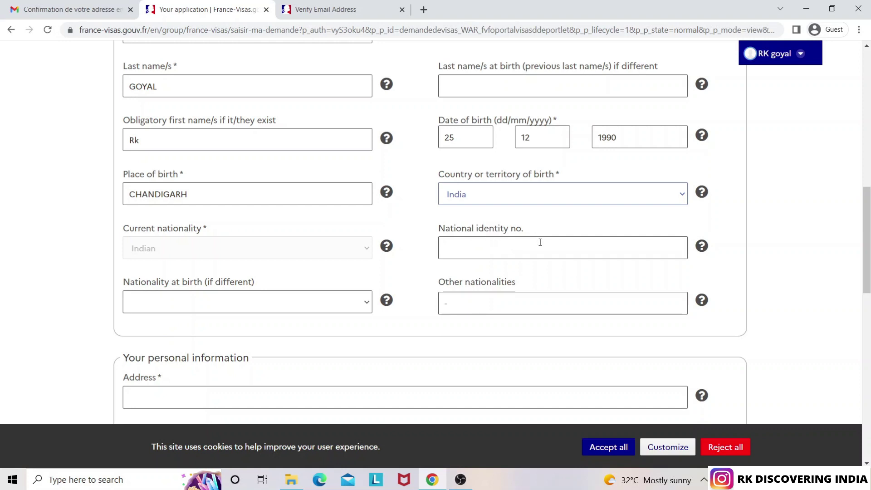
pyautogui.moveTo(702, 250)
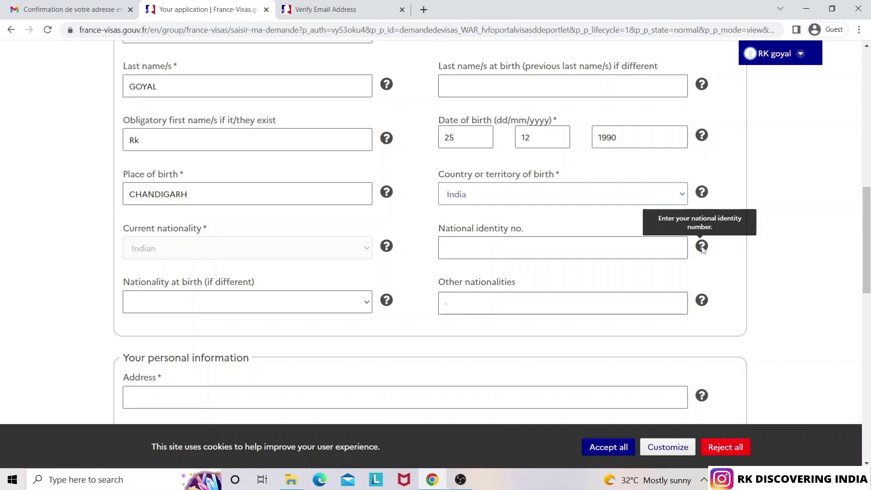
# Enter the national identity number, then clear it and retype it correctly
pyautogui.click(537, 247)
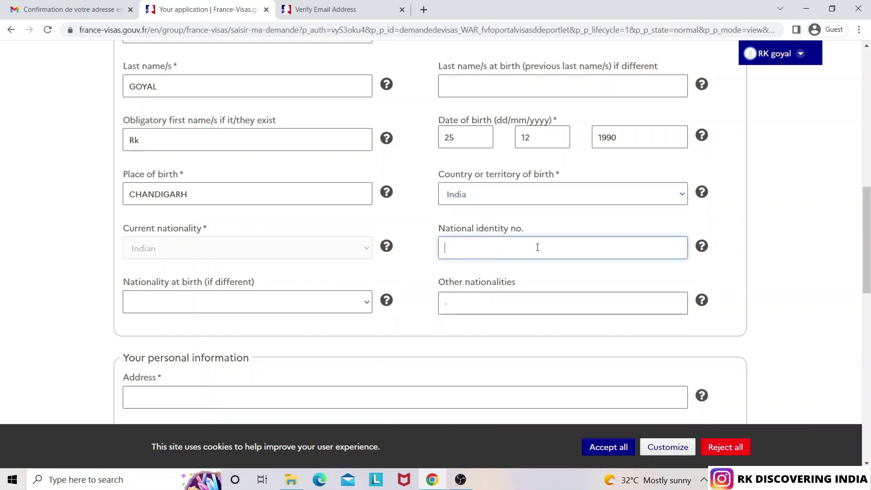
pyautogui.write('123121232123')
pyautogui.moveTo(868, 245); pyautogui.dragTo(868, 288)
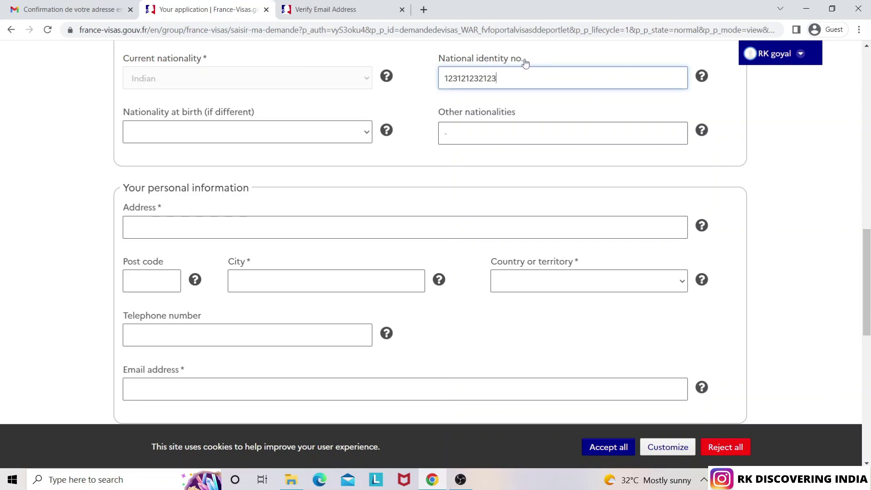
pyautogui.doubleClick(463, 79)
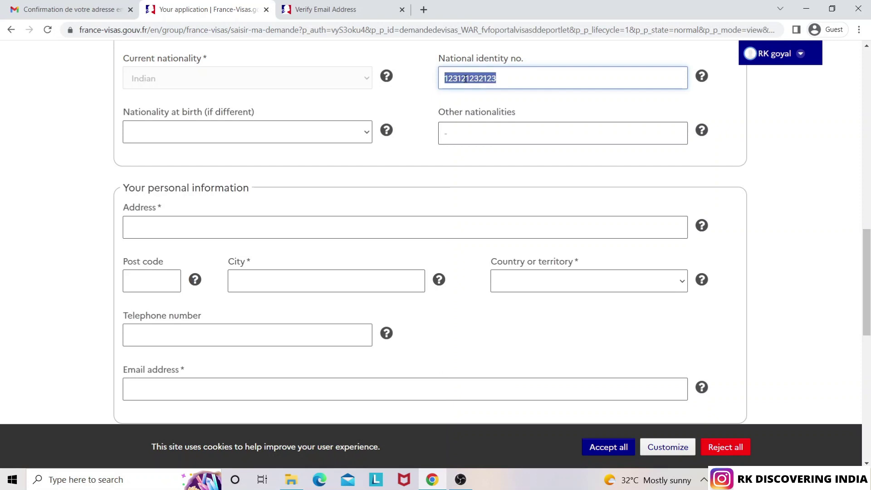
pyautogui.press('BackSpace')
pyautogui.write('12321232123432')
pyautogui.press('BackSpace')
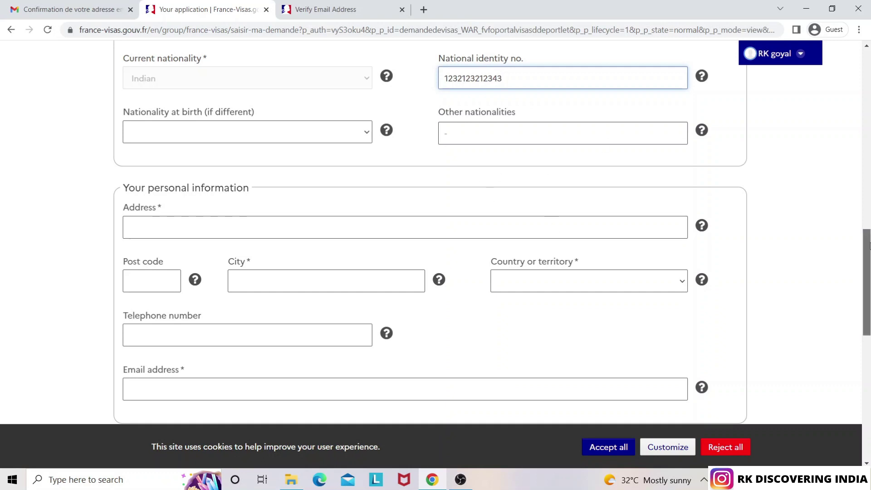
pyautogui.moveTo(869, 246); pyautogui.dragTo(868, 276)
# Fill in the home address, post code and city of residence
pyautogui.click(157, 106)
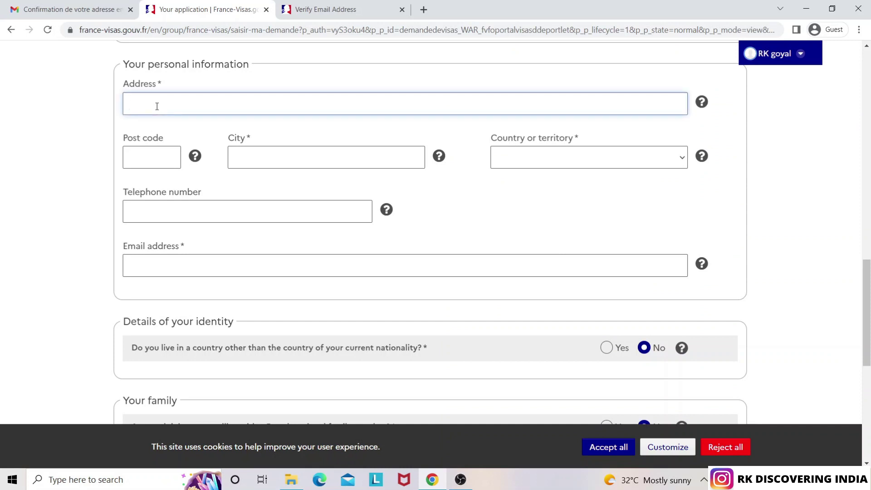
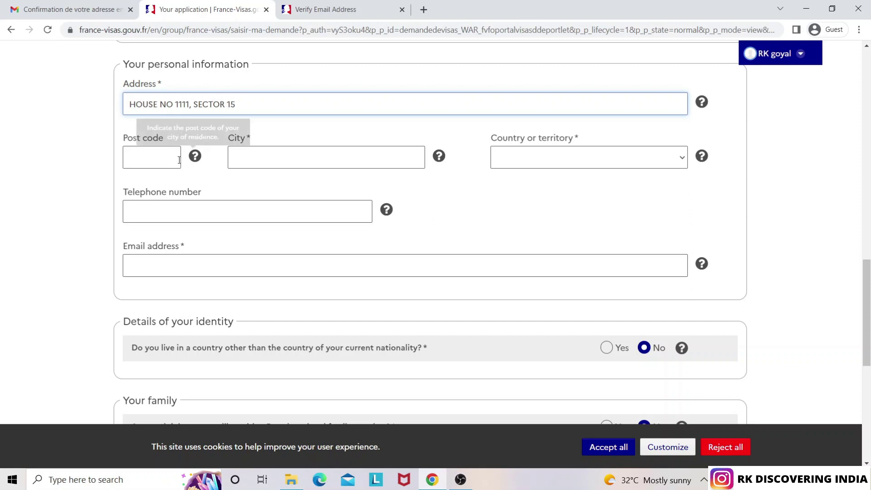
pyautogui.click(156, 159)
pyautogui.write('1600')
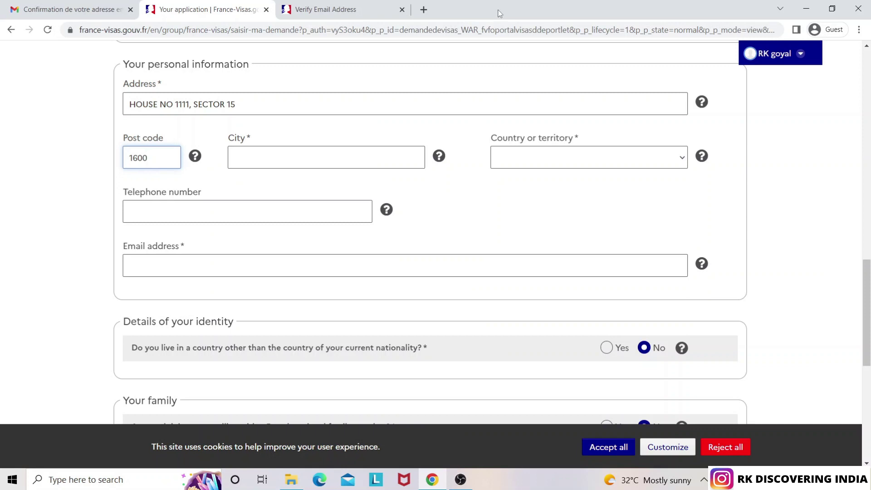
pyautogui.write('15')
pyautogui.click(323, 155)
pyautogui.write('CHANDIGARH')
# Set the country of residence to India and enter the telephone number and e-mail address
pyautogui.click(447, 67)
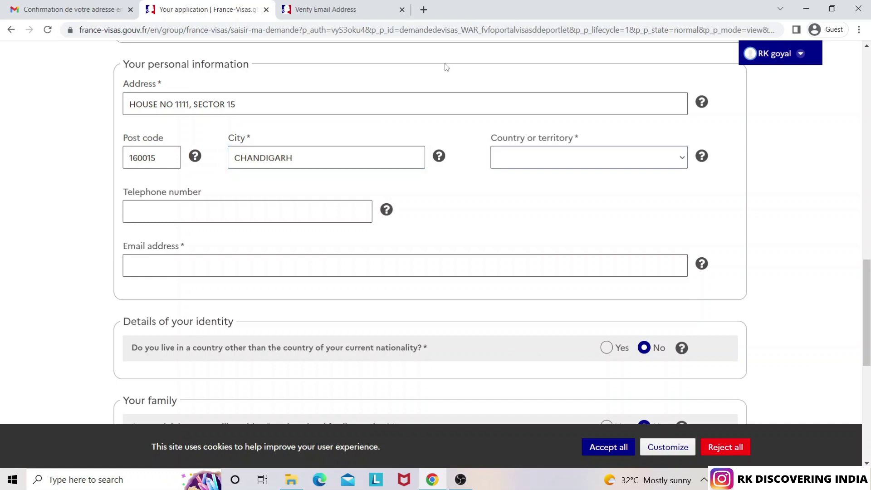
pyautogui.write('India')
pyautogui.press('Tab')
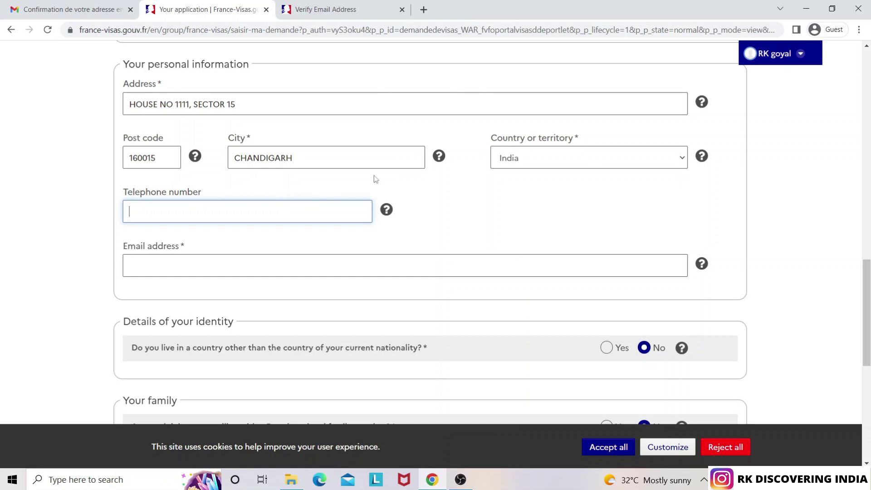
pyautogui.moveTo(386, 213)
pyautogui.write('9999912345')
pyautogui.click(178, 262)
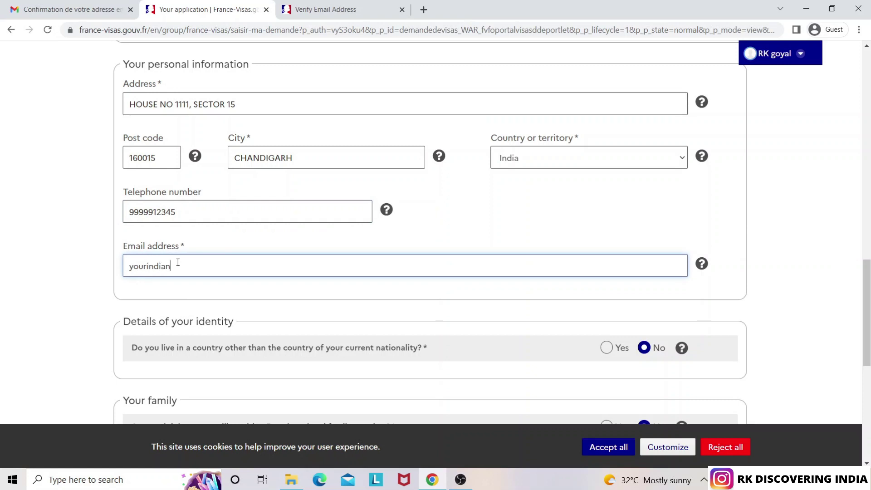
# Scroll down and choose Other from the Current job list
pyautogui.moveTo(867, 296); pyautogui.dragTo(869, 329)
pyautogui.scroll(-2, 791, 303)
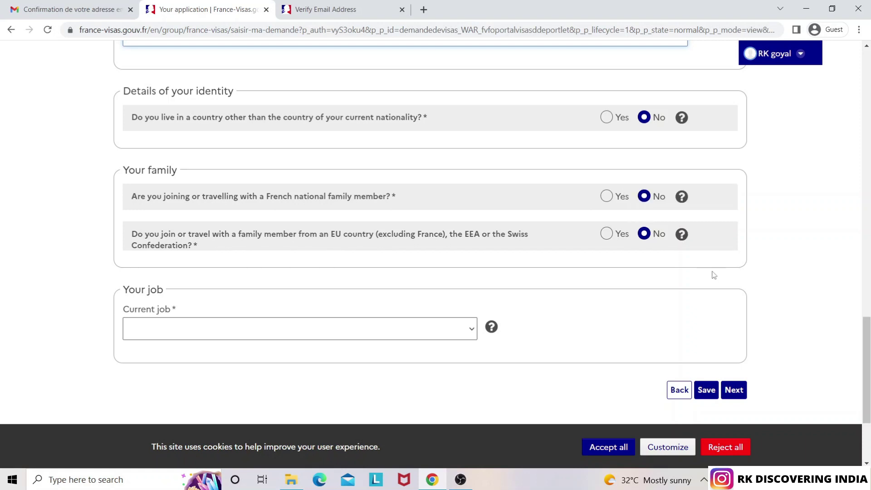
pyautogui.scroll(-2, 868, 353)
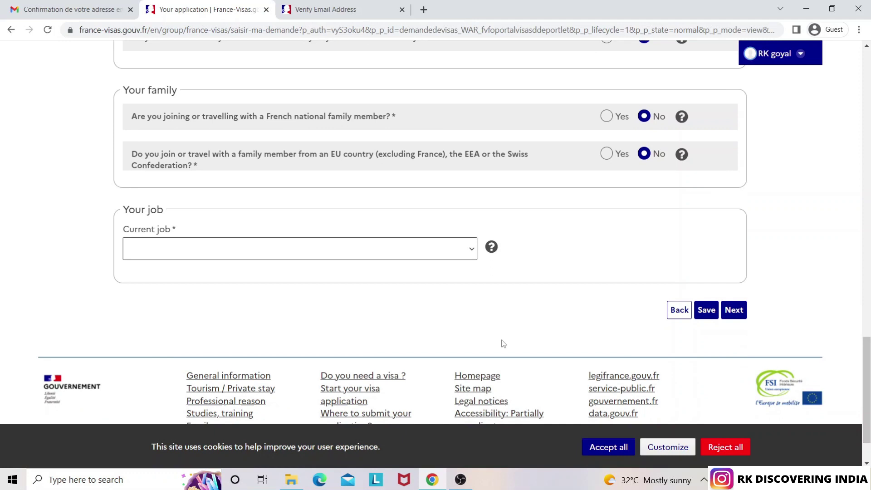
pyautogui.click(300, 255)
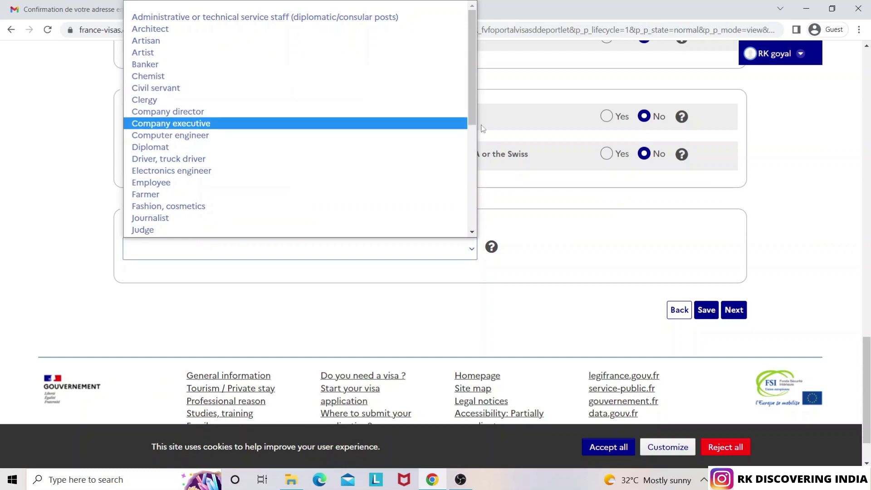
pyautogui.moveTo(471, 116); pyautogui.dragTo(444, 245)
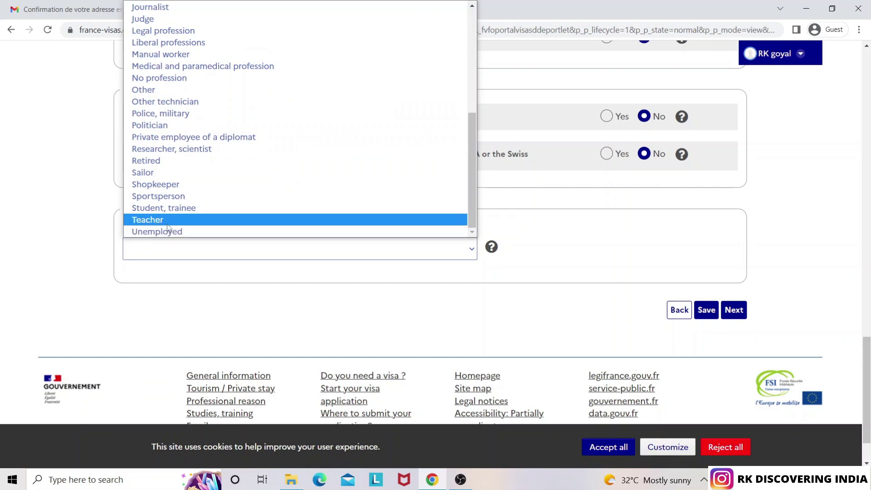
pyautogui.click(152, 94)
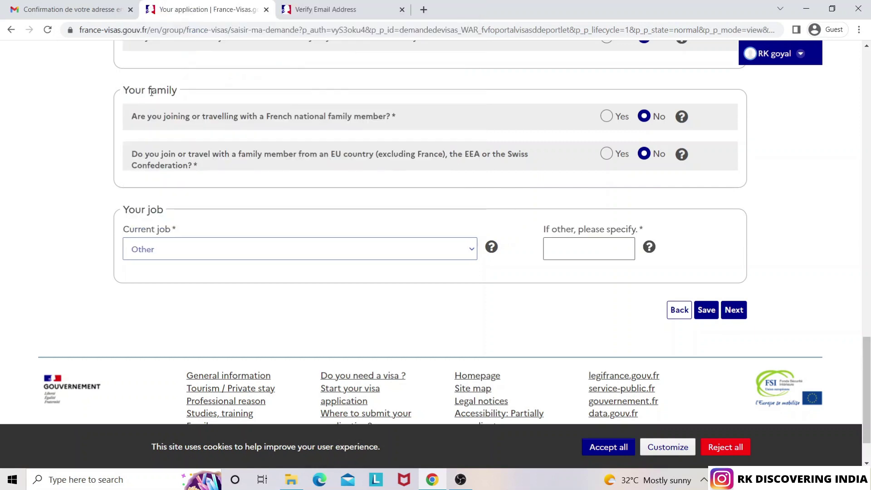
# Change the current job to Computer engineer and set the sector to Information and communication
pyautogui.click(588, 247)
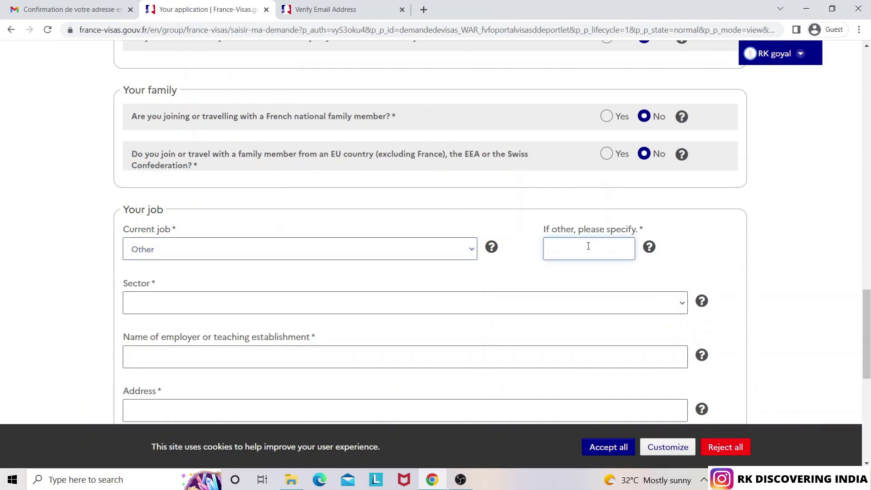
pyautogui.scroll(-2, 742, 235)
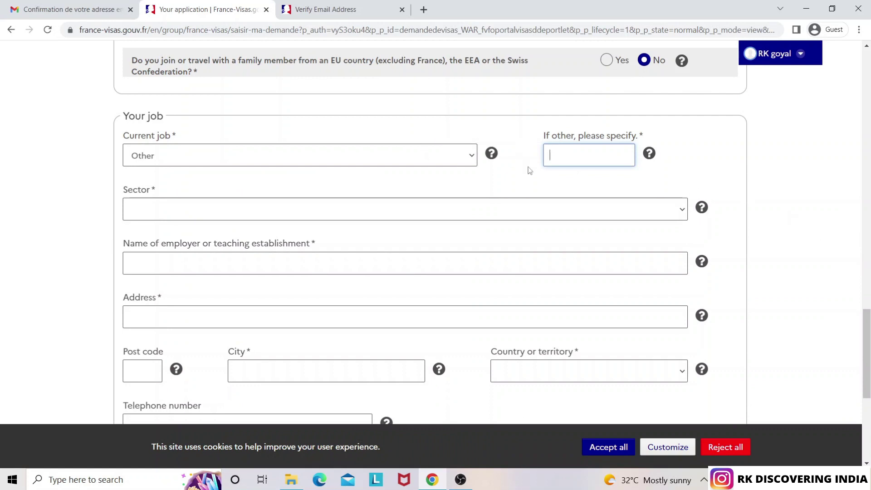
pyautogui.click(463, 161)
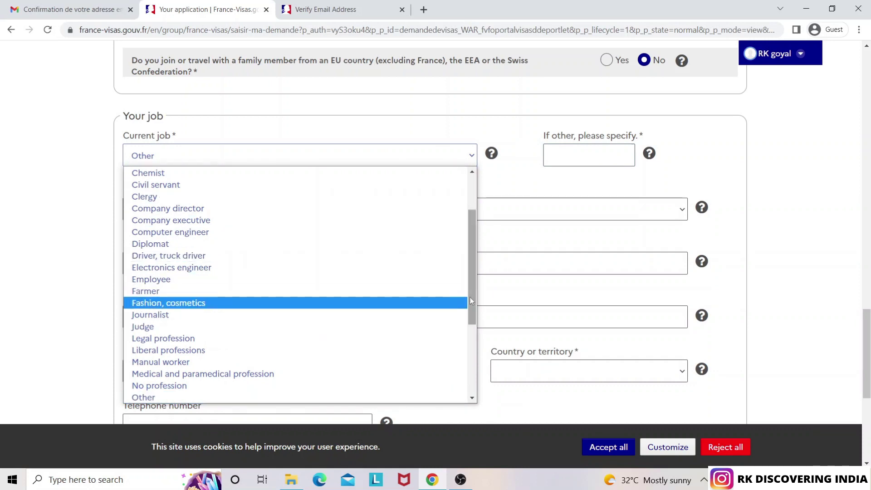
pyautogui.moveTo(471, 300); pyautogui.dragTo(462, 249)
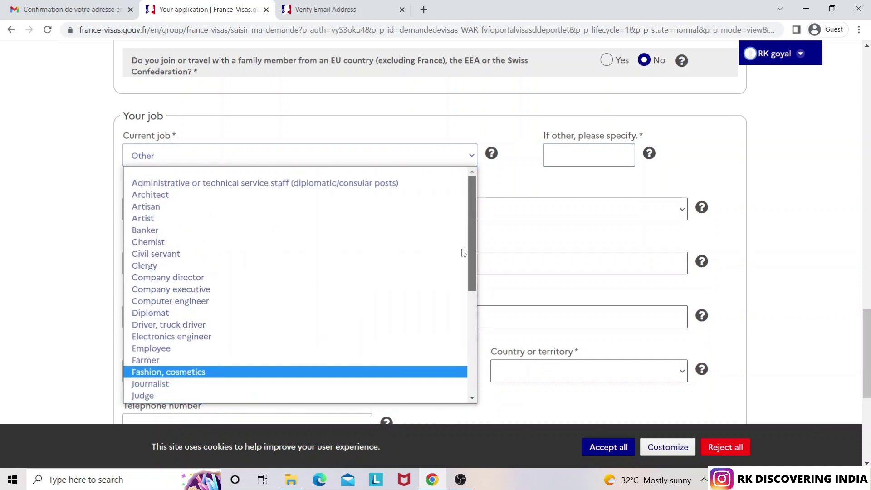
pyautogui.click(176, 303)
pyautogui.click(178, 215)
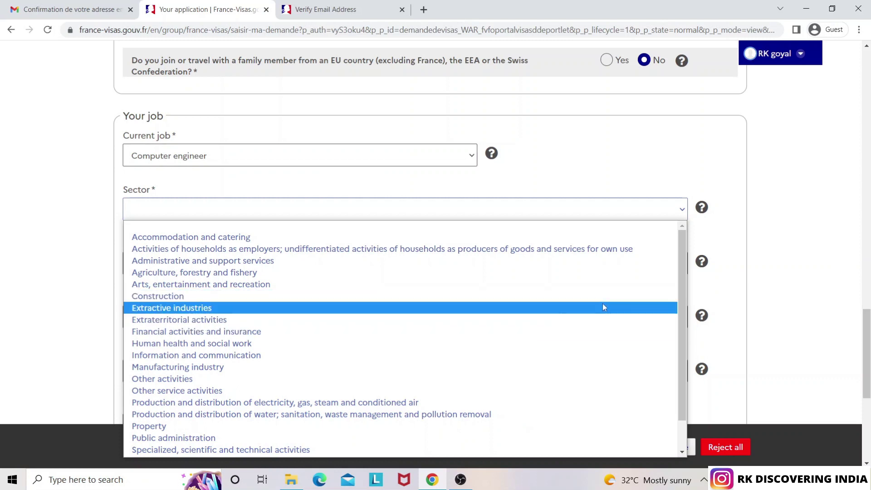
pyautogui.moveTo(680, 320); pyautogui.dragTo(679, 412)
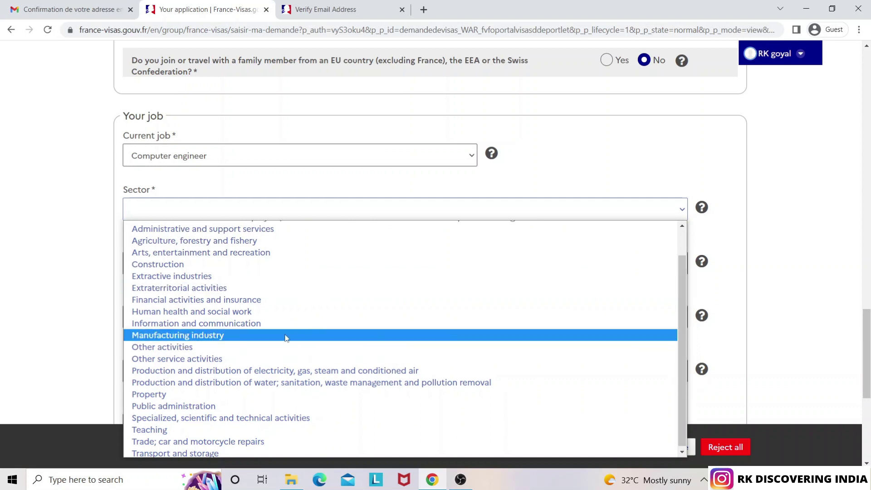
pyautogui.click(239, 327)
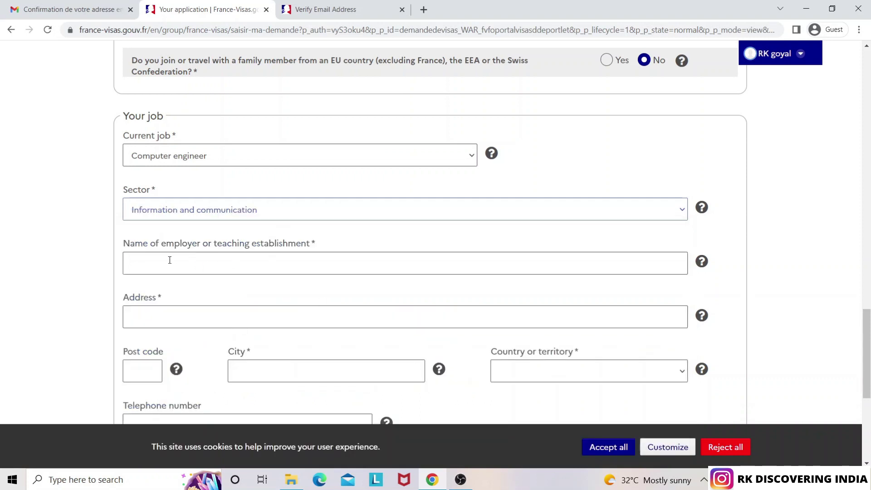
# Enter INFOSYS as the employer name, correcting the mistyped text
pyautogui.click(212, 263)
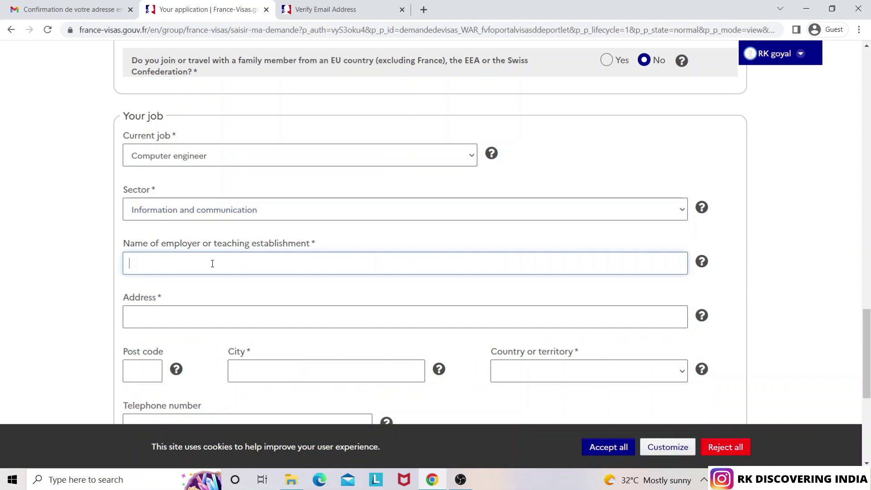
pyautogui.write('TATA COUN')
pyautogui.press('BackSpace')
pyautogui.press('BackSpace')
pyautogui.press('BackSpace')
pyautogui.press('BackSpace')
pyautogui.press('BackSpace')
pyautogui.press('BackSpace')
pyautogui.press('BackSpace')
pyautogui.press('BackSpace')
pyautogui.write('INFL')
pyautogui.write('OSYS')
pyautogui.press('Tab')
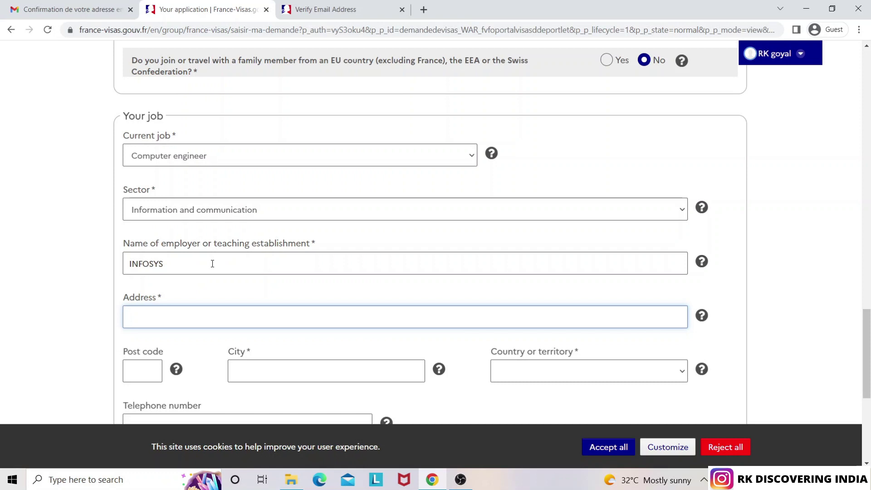
# Fill in the employer's work address in Bangalore, then begin and clear the post code
pyautogui.write('WHOTE')
pyautogui.press('BackSpace')
pyautogui.press('BackSpace')
pyautogui.write('IELD, BA')
pyautogui.press('BackSpace')
pyautogui.press('BackSpace')
pyautogui.write('BAN')
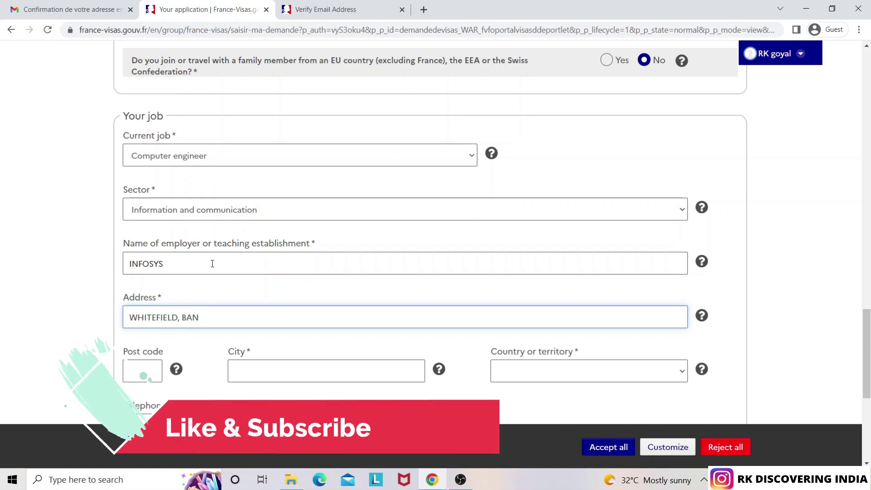
pyautogui.write('GALURU')
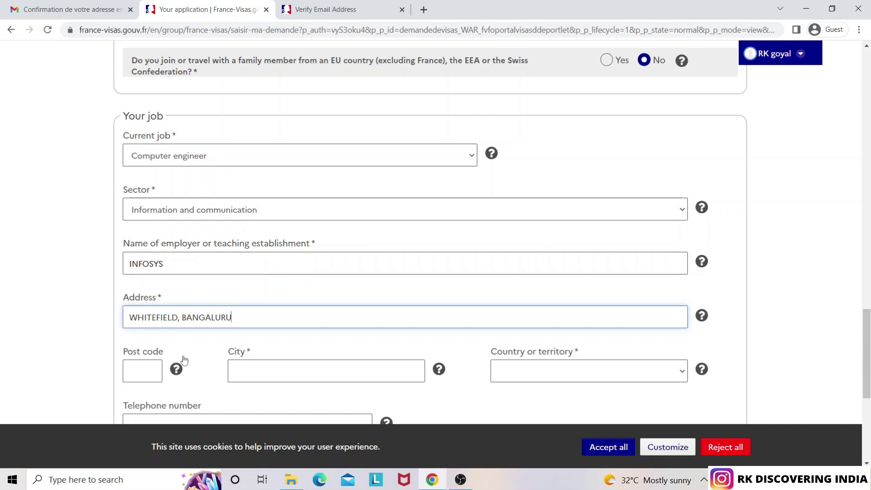
pyautogui.moveTo(864, 335); pyautogui.dragTo(864, 364)
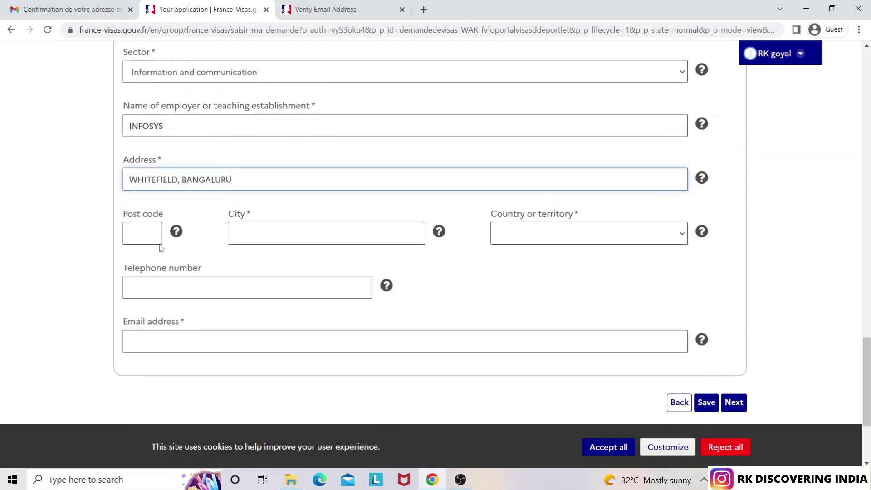
pyautogui.click(142, 237)
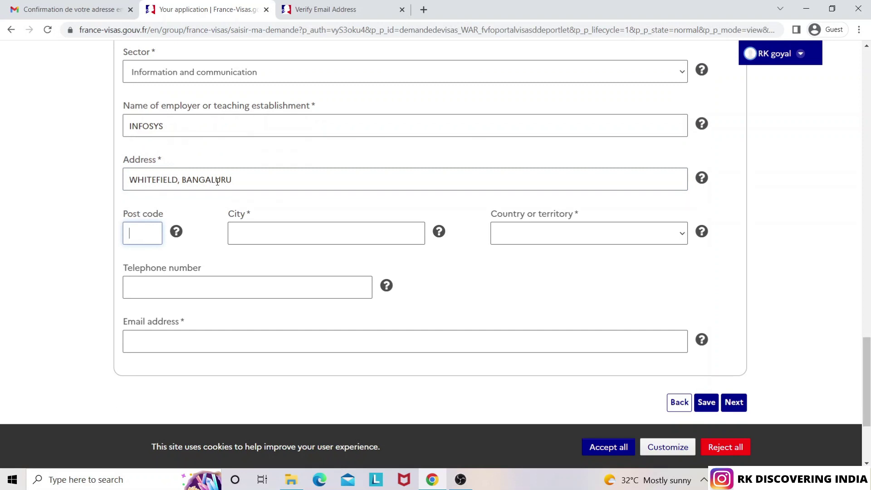
pyautogui.write('56')
pyautogui.press('BackSpace')
pyautogui.press('BackSpace')
# Search Google for 'bangaluru pin code' in a new tab, then return to the visa form
pyautogui.click(424, 10)
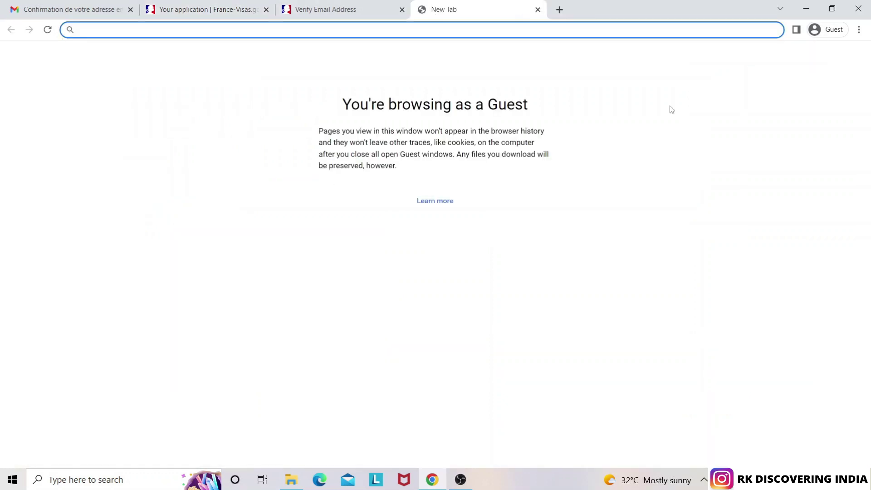
pyautogui.write('ban')
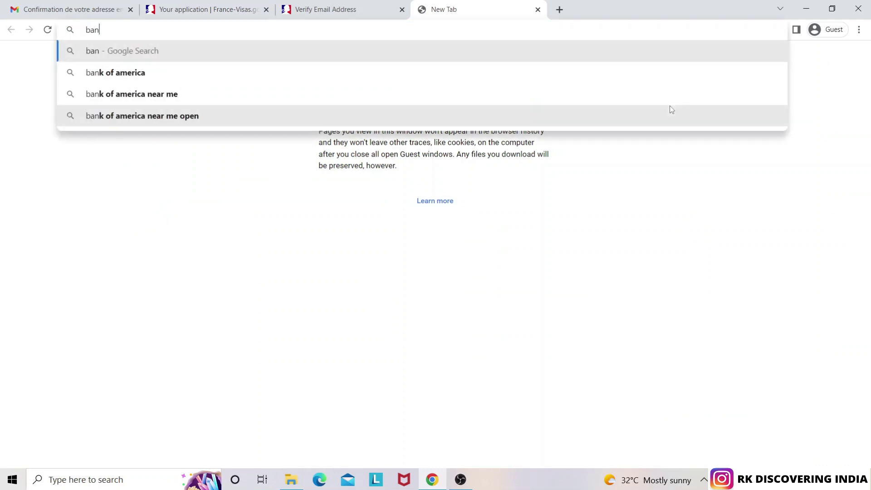
pyautogui.write('galuru pin code')
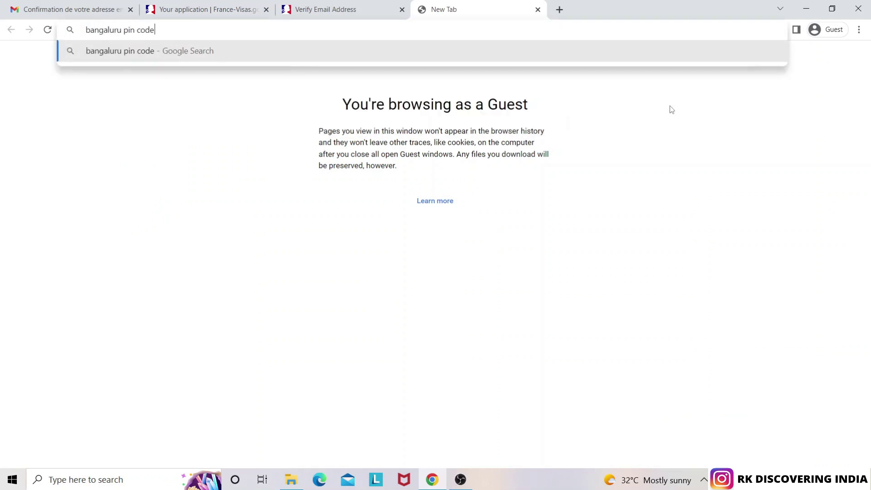
pyautogui.press('Return')
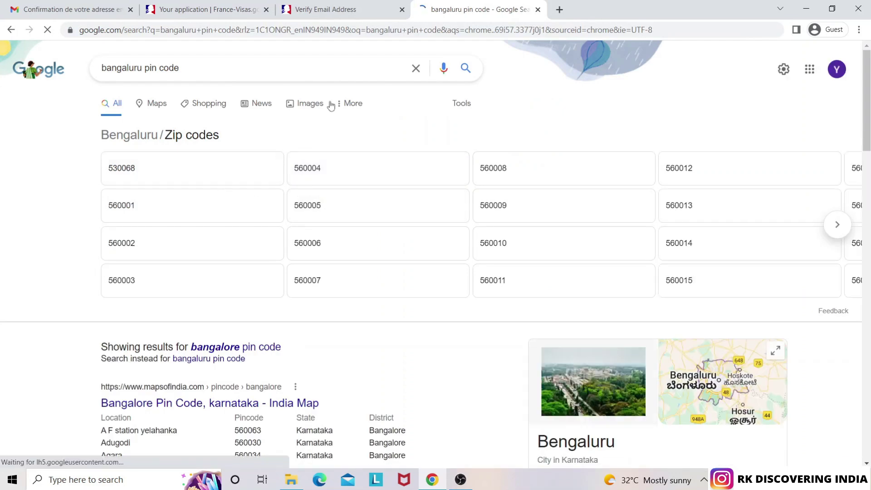
pyautogui.click(335, 9)
pyautogui.click(227, 9)
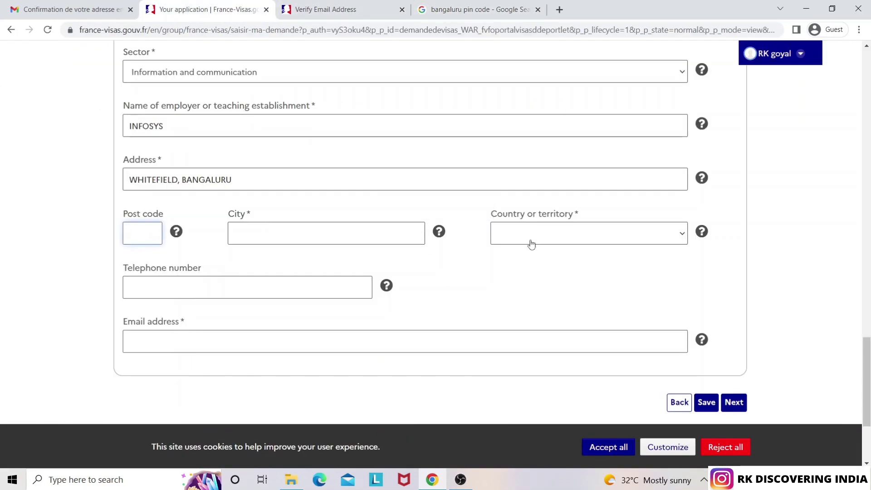
# Enter the employer's post code, city BANGALURU and country India
pyautogui.write('530068')
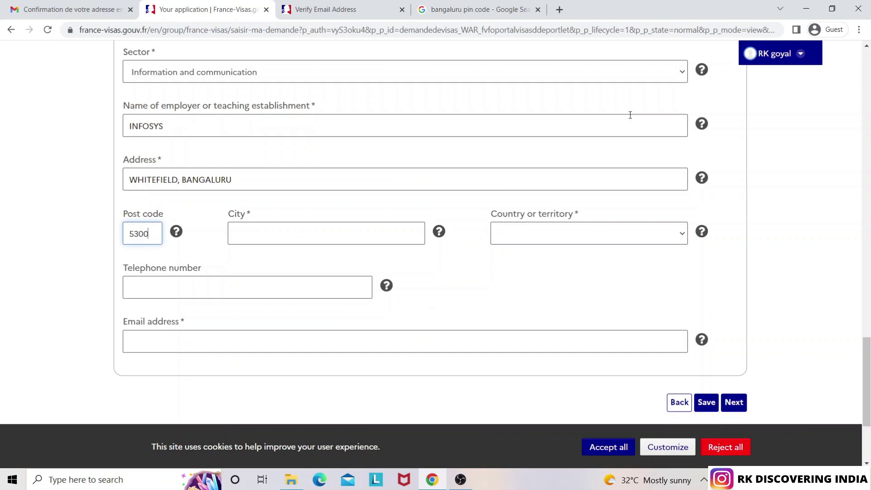
pyautogui.click(298, 232)
pyautogui.write('BANGALURU')
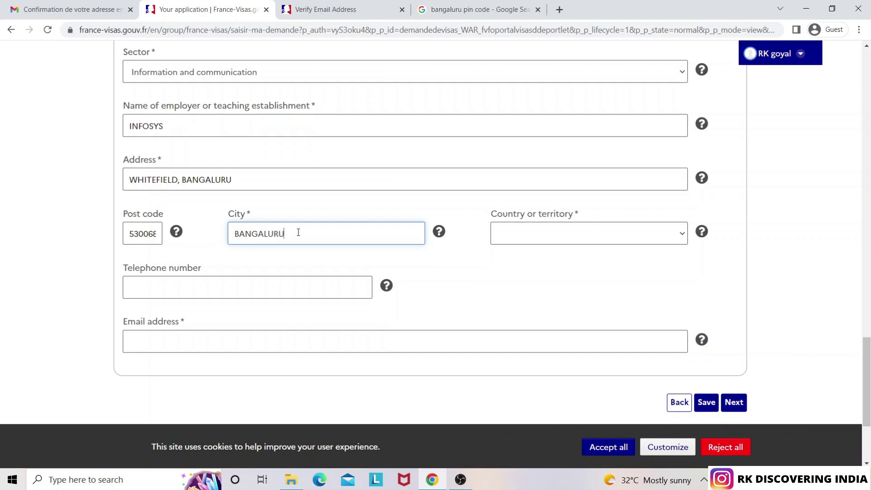
pyautogui.click(570, 239)
pyautogui.write('india')
pyautogui.press('Return')
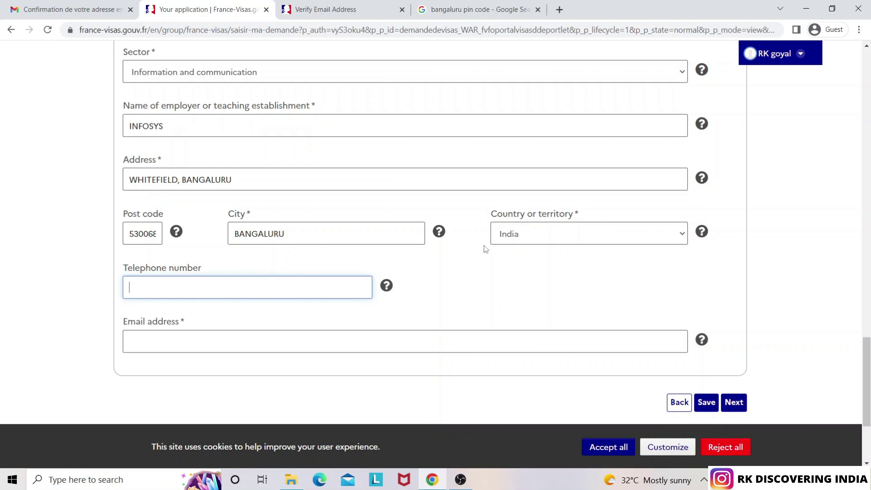
# Add the employer's telephone number and e-mail address, then submit the job details
pyautogui.click(354, 347)
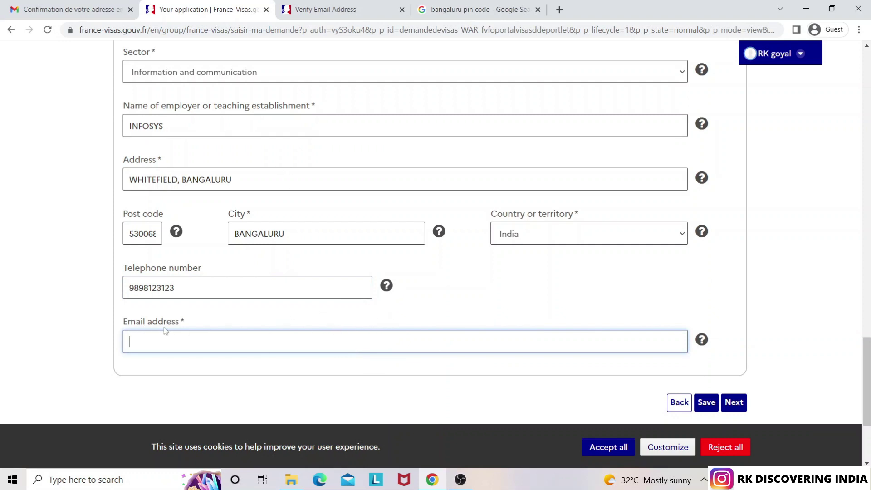
pyautogui.click(734, 403)
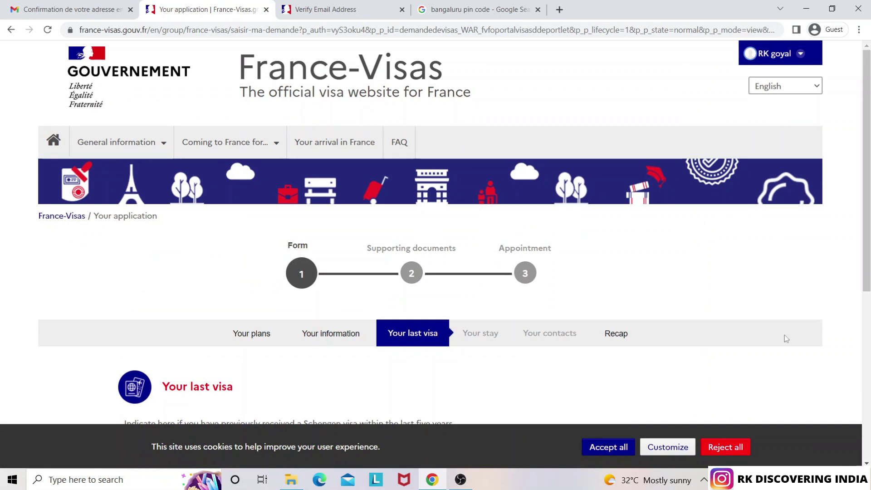
# Answer No to the recent Schengen visa question, keep No for fingerprints, and continue
pyautogui.scroll(-5, 859, 303)
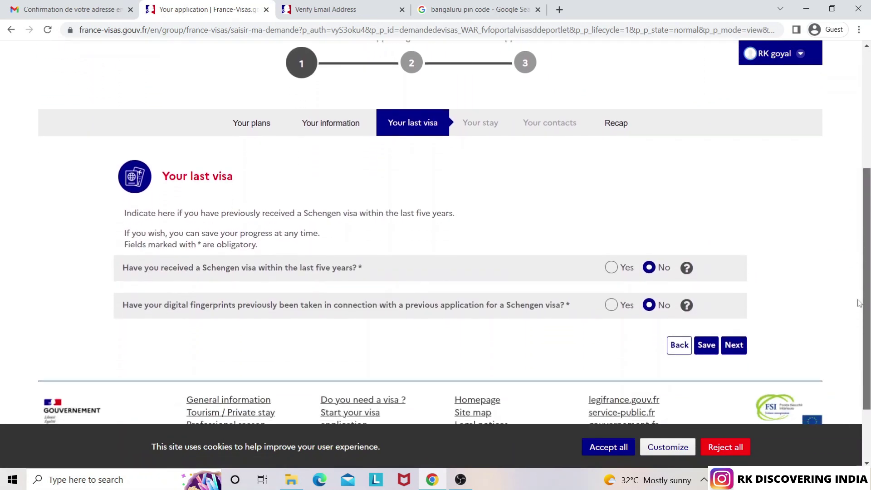
pyautogui.scroll(-1, 858, 303)
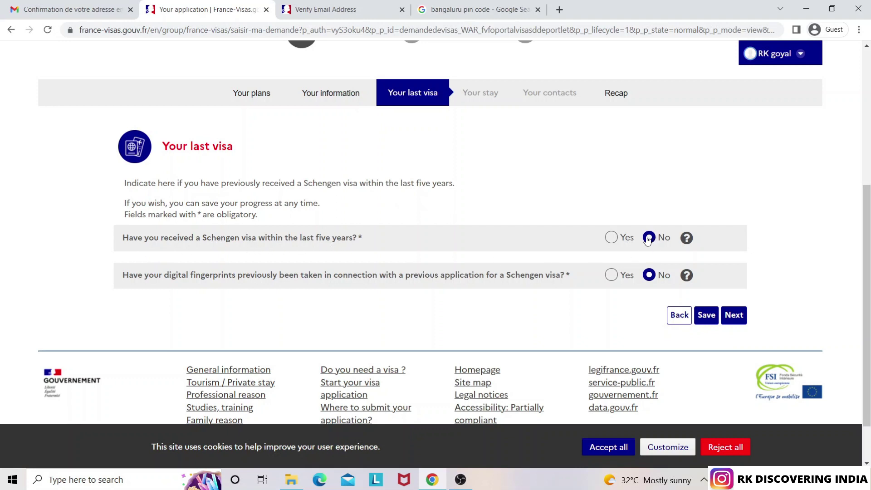
pyautogui.click(612, 238)
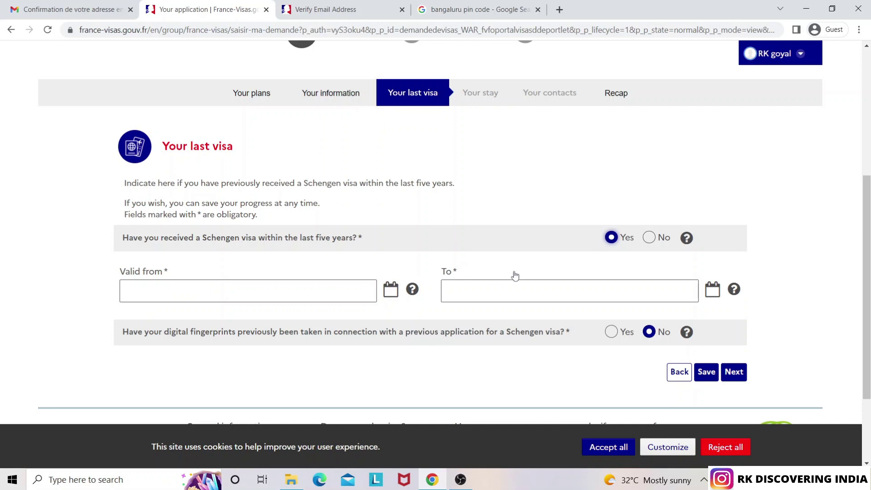
pyautogui.click(649, 238)
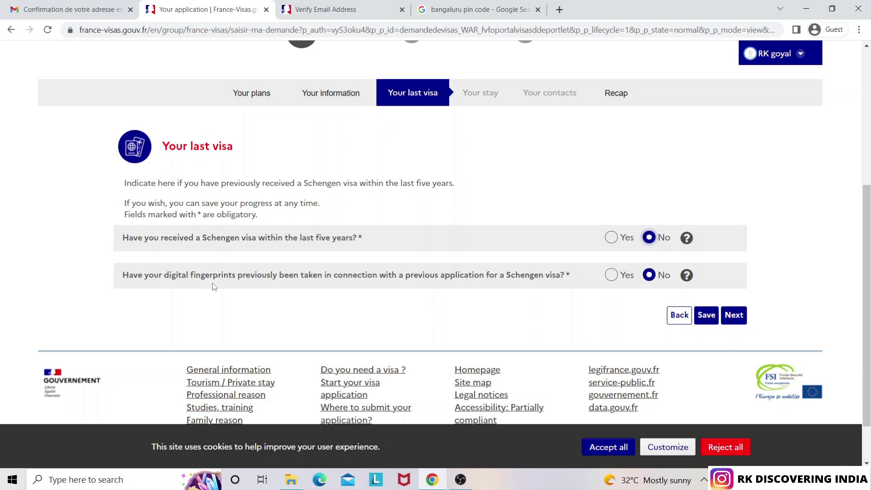
pyautogui.click(735, 316)
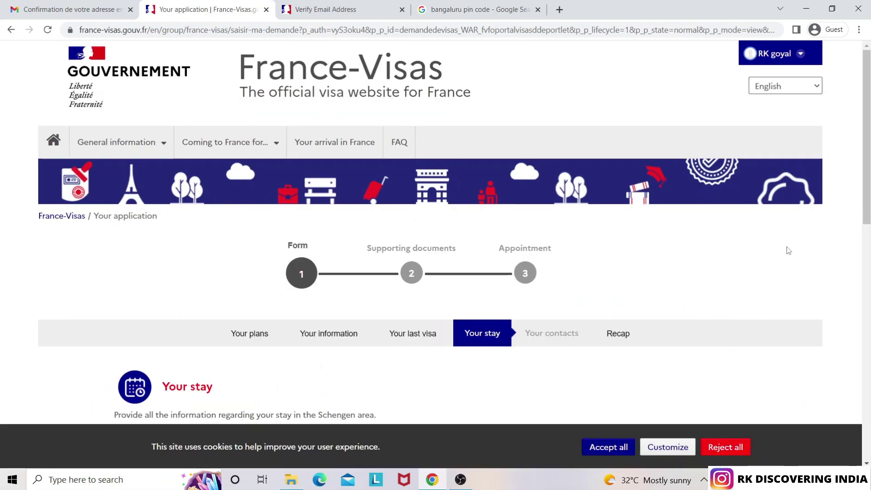
pyautogui.scroll(-5, 858, 286)
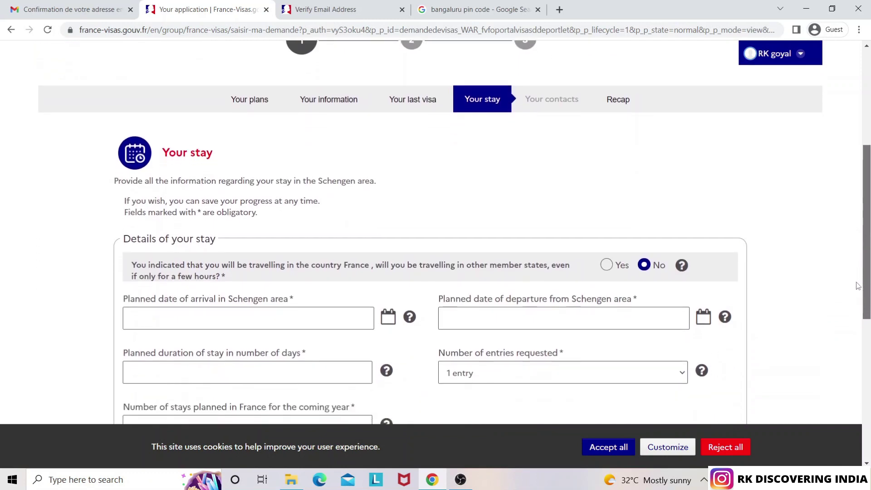
pyautogui.scroll(-3, 857, 286)
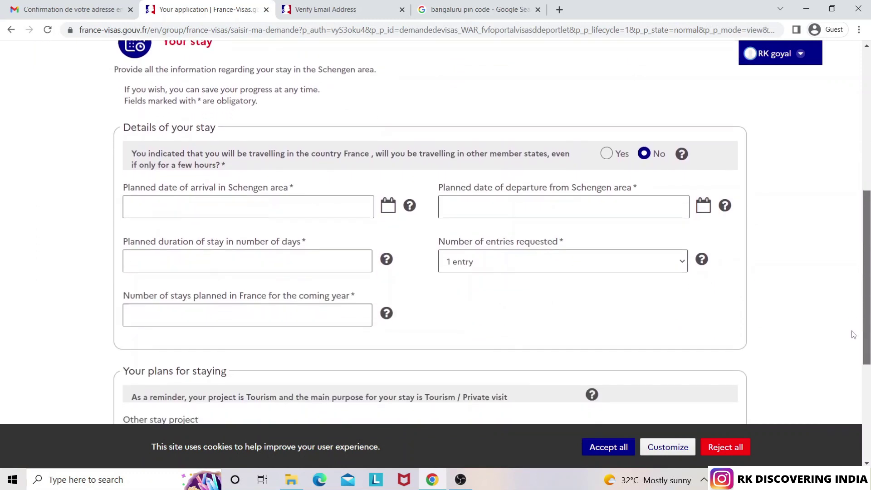
pyautogui.scroll(-2, 853, 335)
pyautogui.scroll(3, 848, 345)
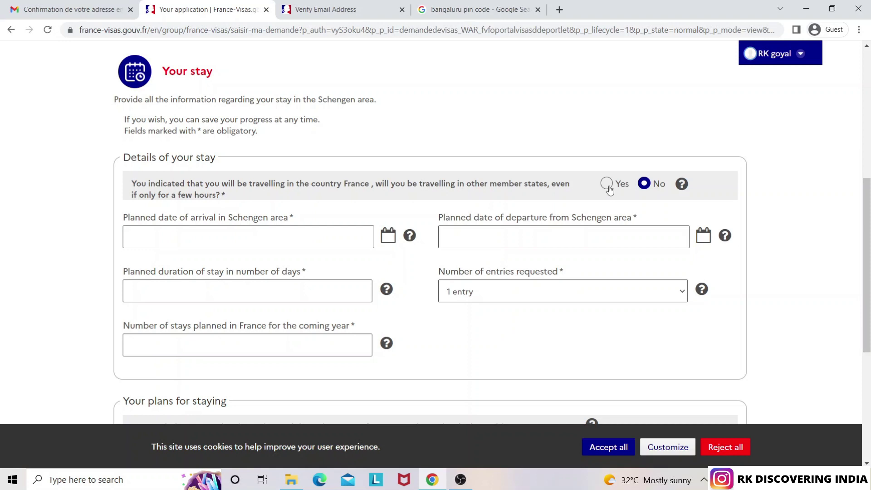
# Answer Yes to visiting other member states and add Belgium, Netherlands, Switzerland and Italy
pyautogui.click(608, 184)
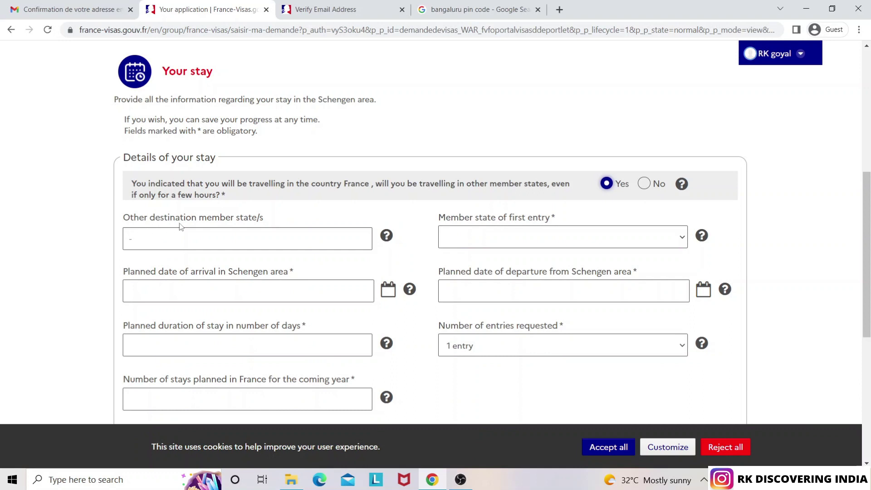
pyautogui.click(229, 238)
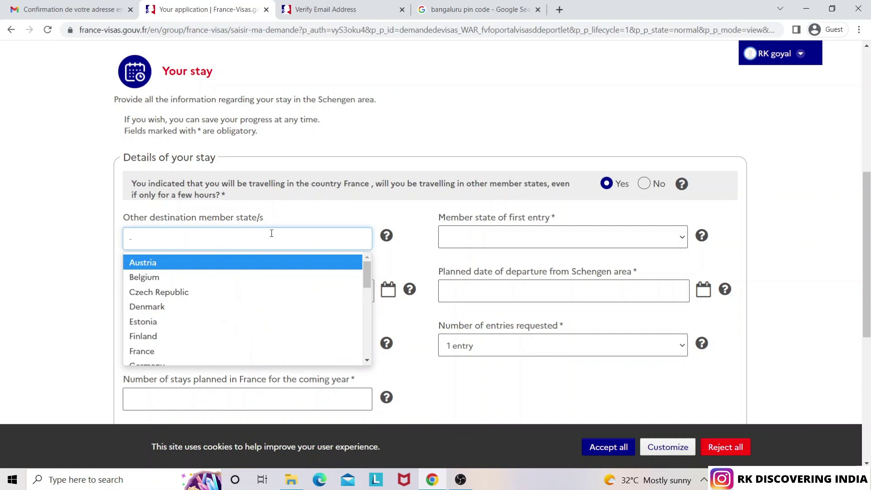
pyautogui.write('bel')
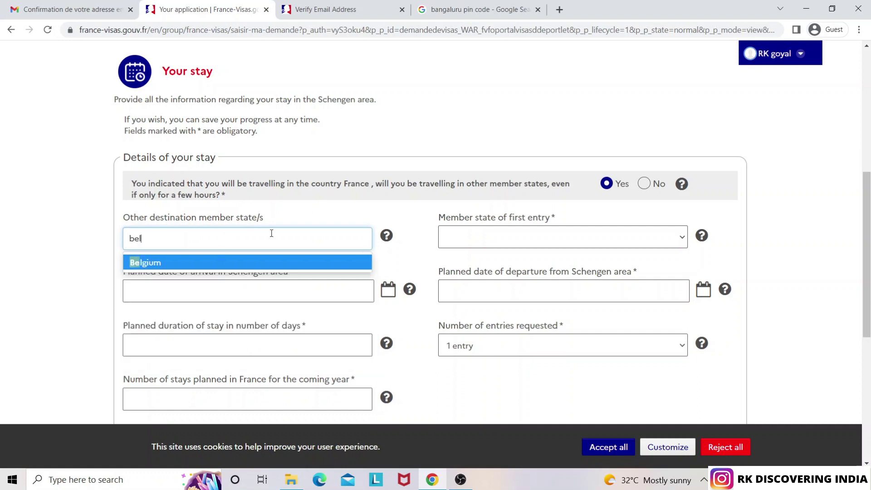
pyautogui.click(208, 266)
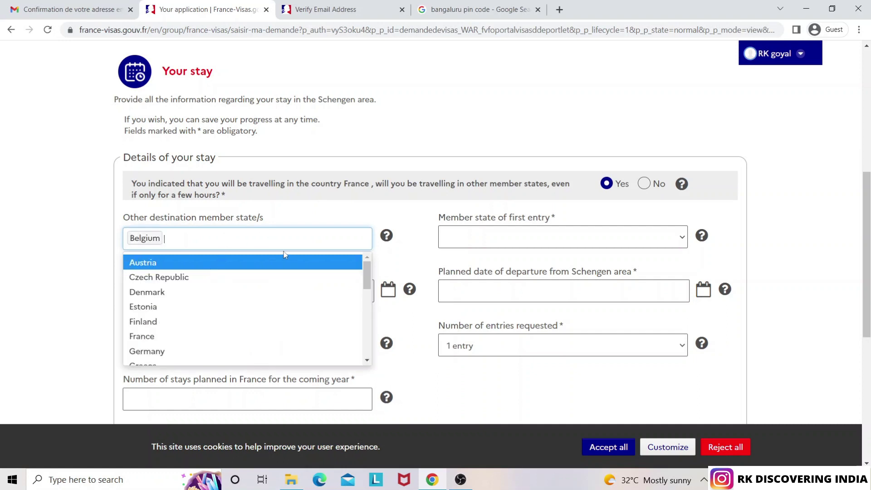
pyautogui.write('nether')
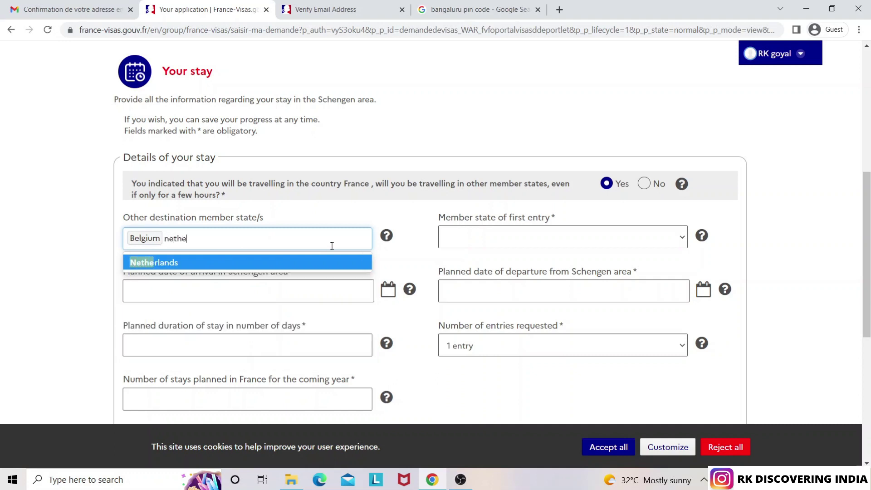
pyautogui.click(266, 264)
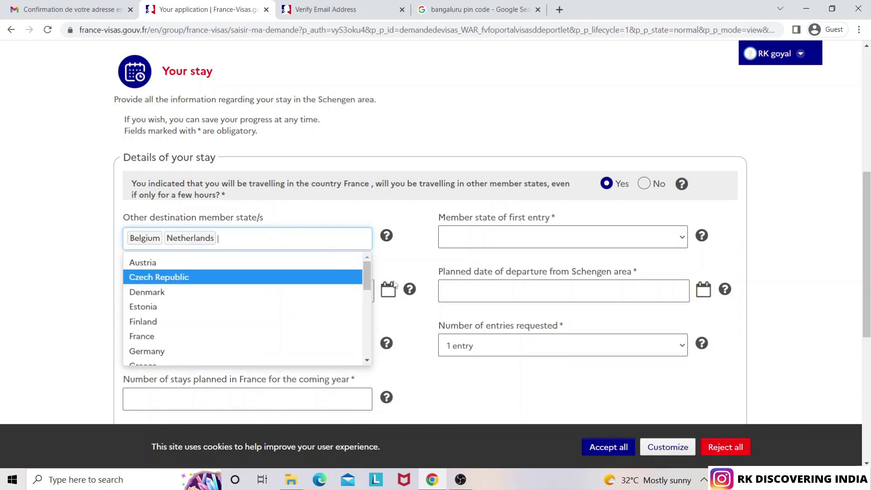
pyautogui.write('s Swit')
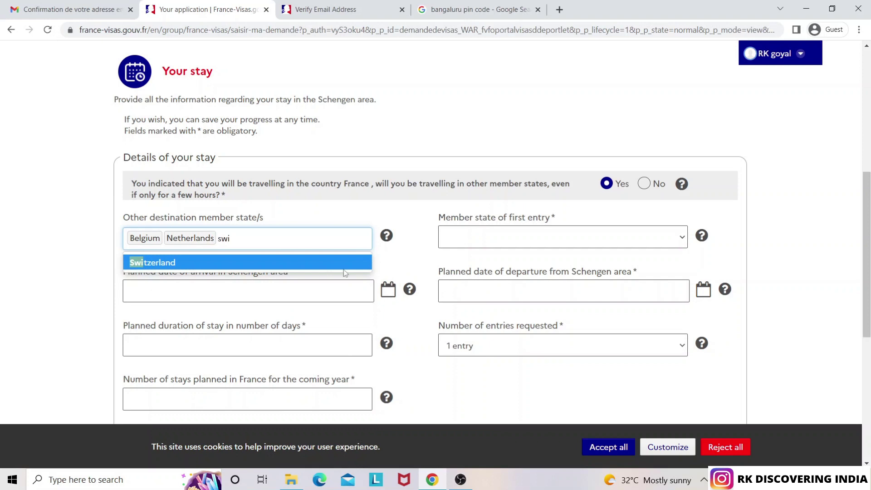
pyautogui.click(303, 263)
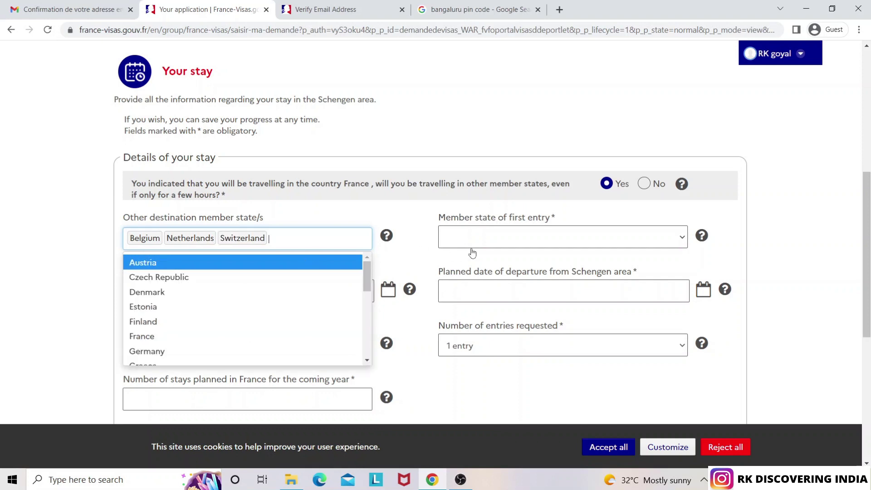
pyautogui.write('ita')
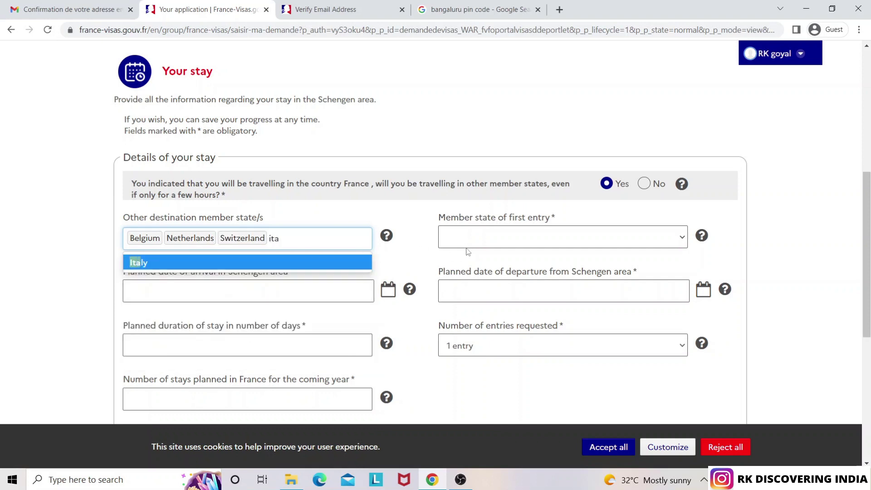
pyautogui.click(320, 262)
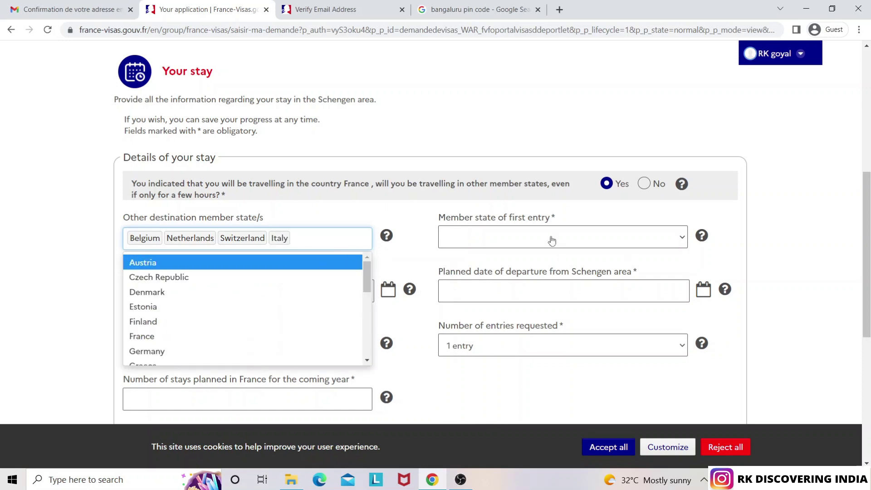
pyautogui.click(358, 210)
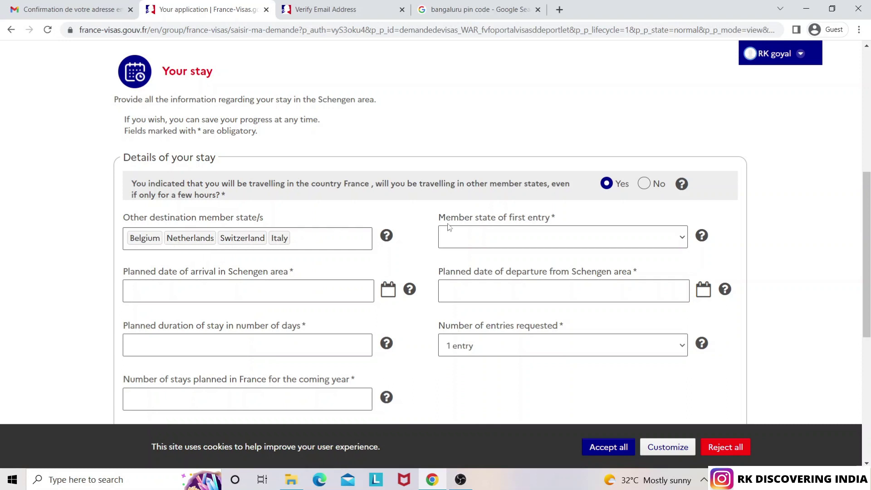
# Choose France as the member state of first entry
pyautogui.click(537, 238)
pyautogui.click(537, 239)
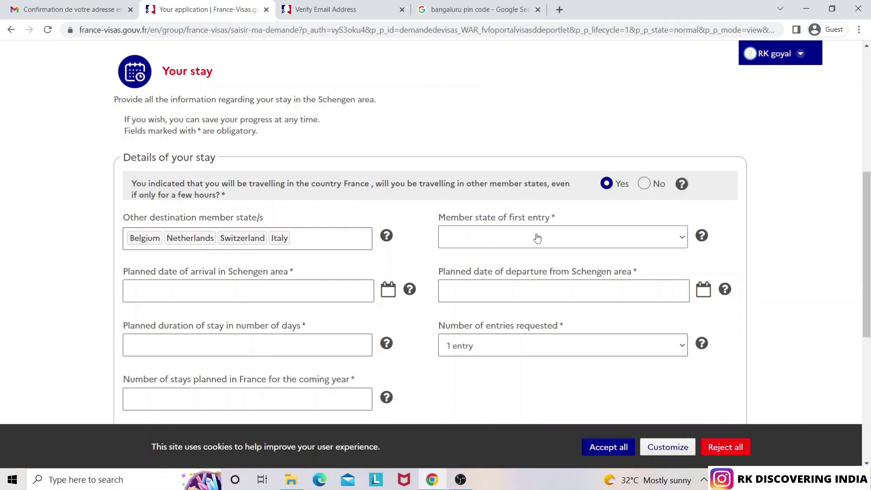
pyautogui.click(537, 238)
pyautogui.write('fr')
pyautogui.press('Return')
# Set the planned arrival date to 15 September 2022 using the calendar
pyautogui.click(260, 294)
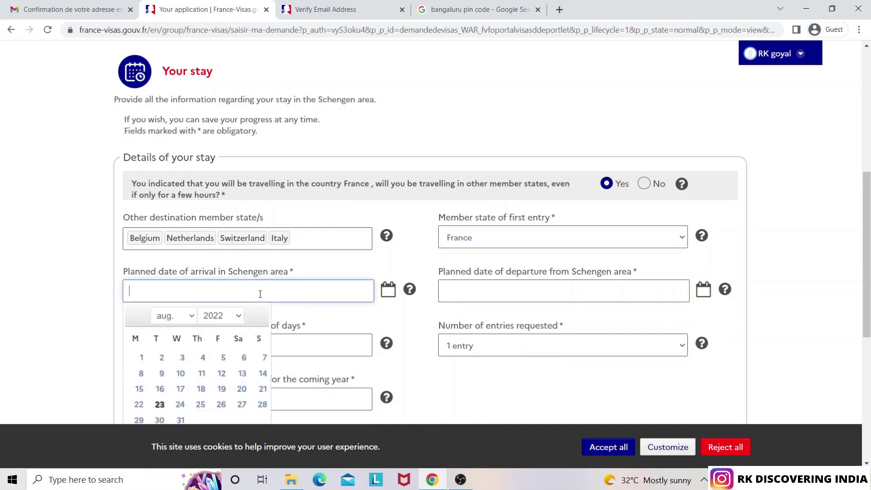
pyautogui.moveTo(866, 244); pyautogui.dragTo(866, 293)
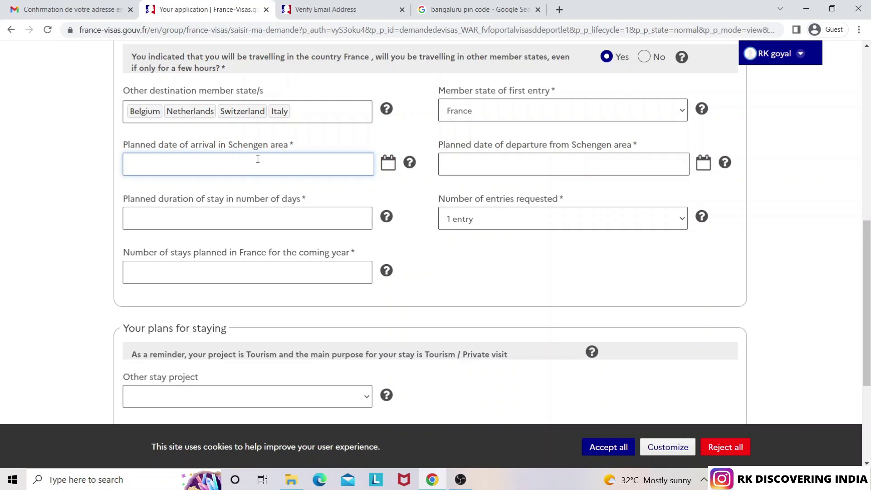
pyautogui.click(388, 164)
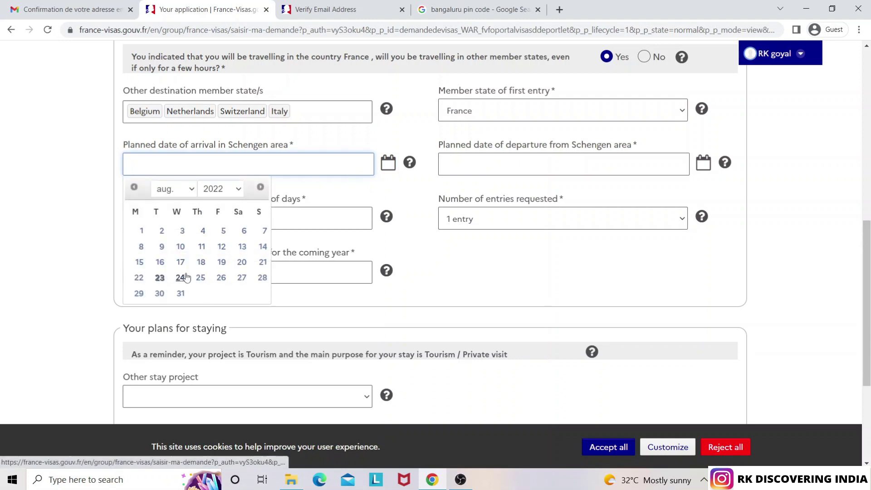
pyautogui.click(182, 190)
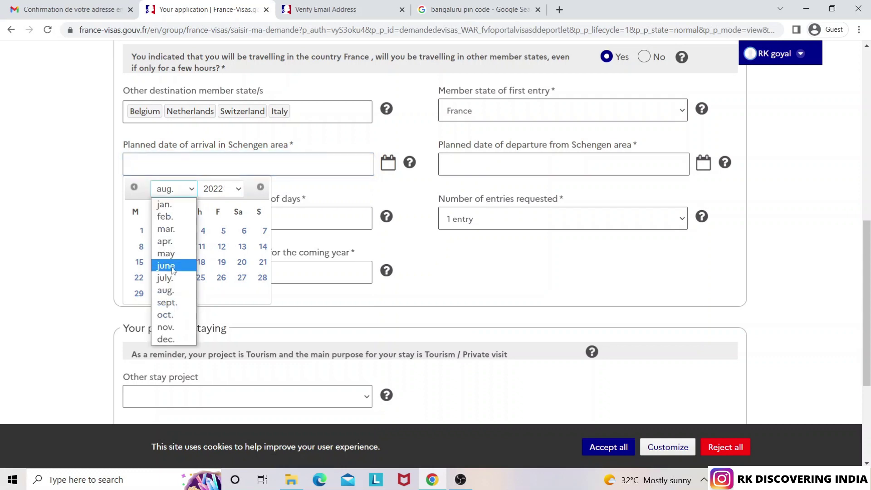
pyautogui.click(166, 302)
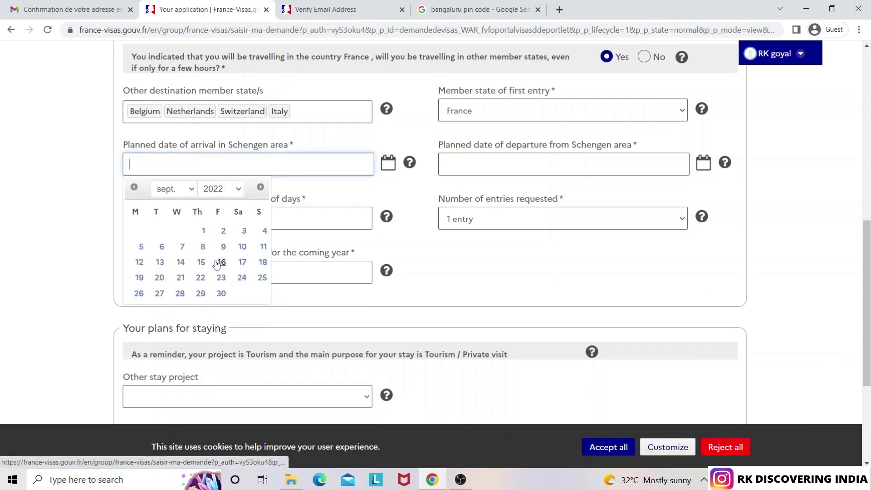
pyautogui.click(201, 264)
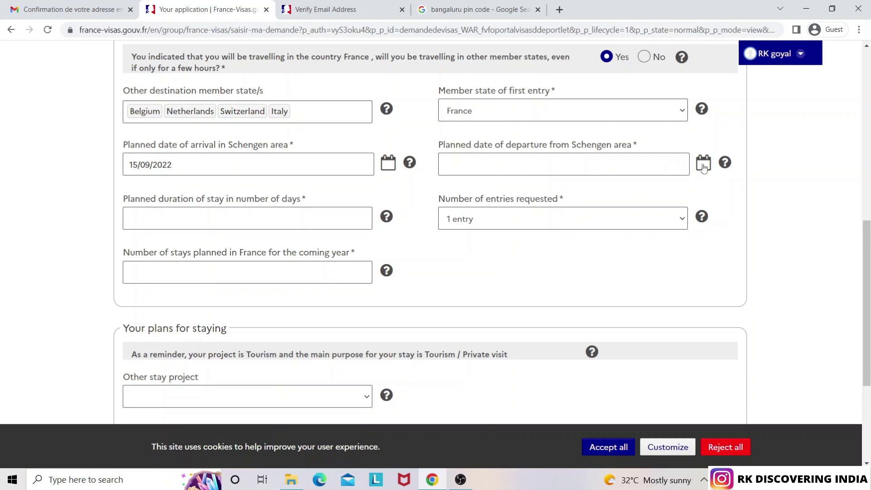
# Set the planned departure date to 5 October 2022
pyautogui.click(703, 164)
pyautogui.click(502, 191)
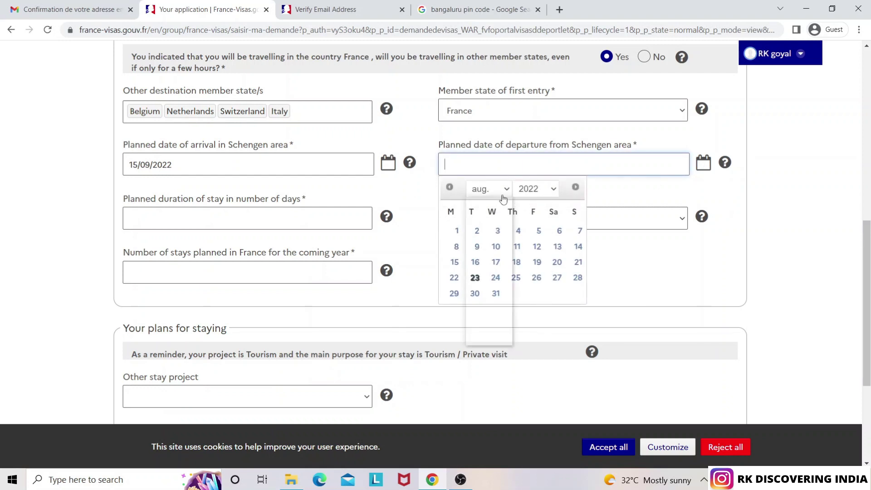
pyautogui.click(481, 315)
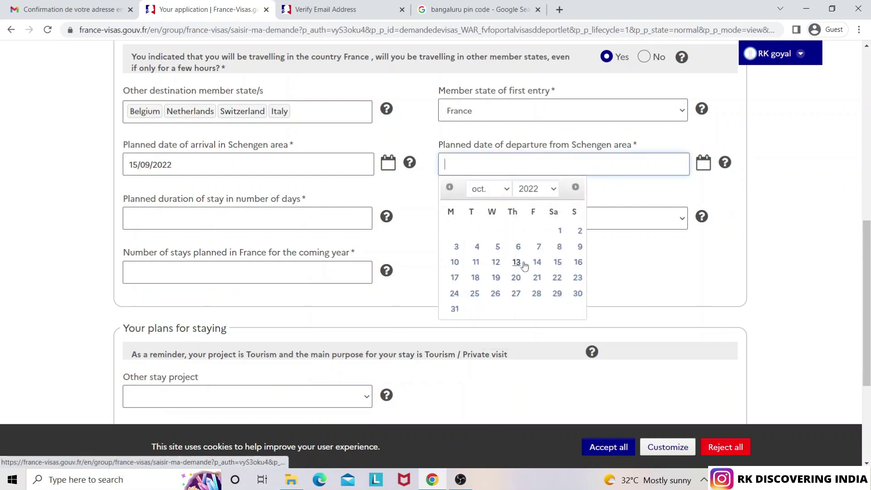
pyautogui.click(498, 247)
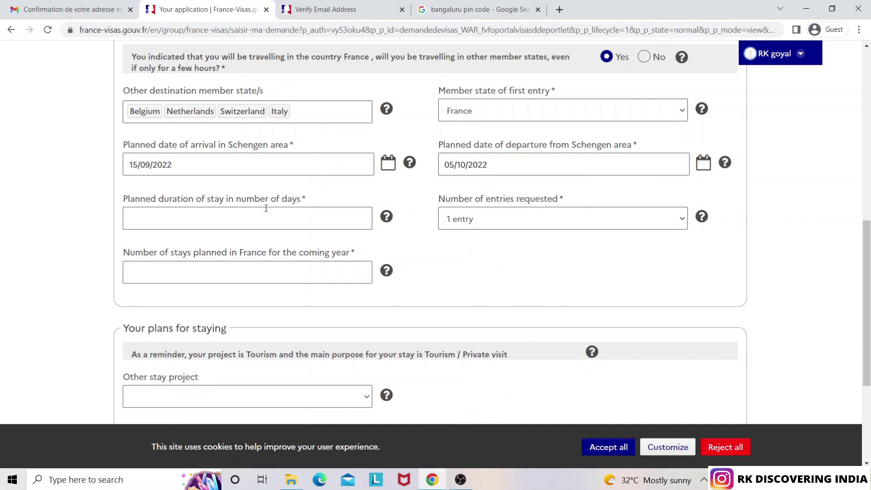
# Enter a 20-day planned stay duration and request Multiple entries
pyautogui.click(270, 219)
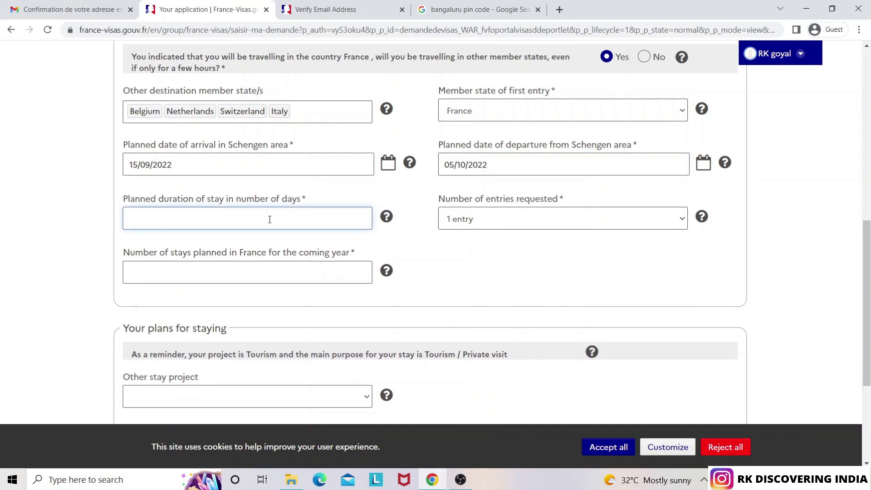
pyautogui.write('20')
pyautogui.click(487, 258)
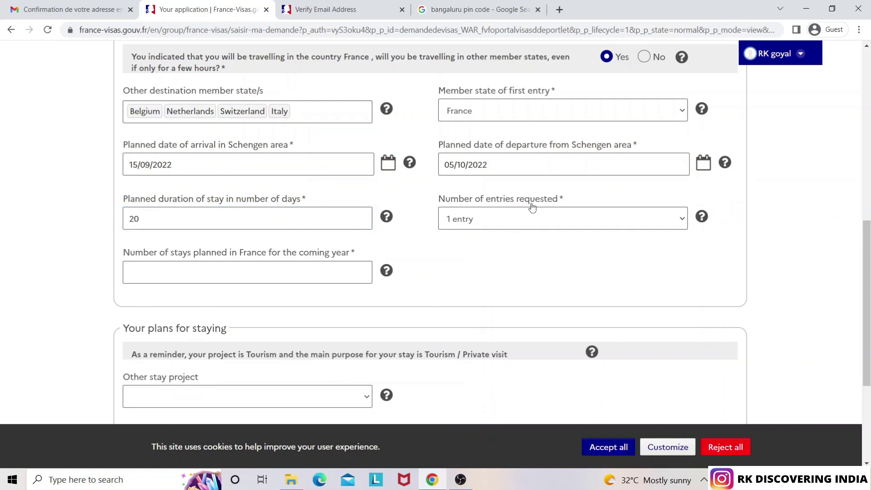
pyautogui.click(547, 220)
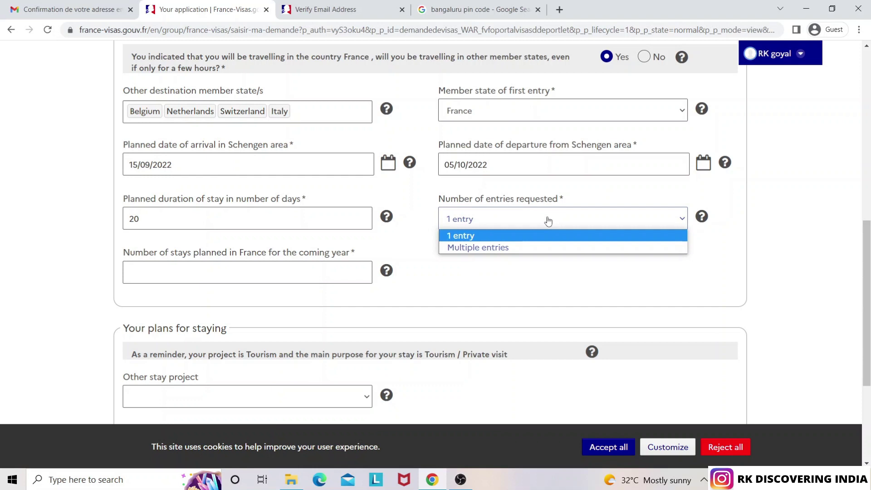
pyautogui.click(538, 249)
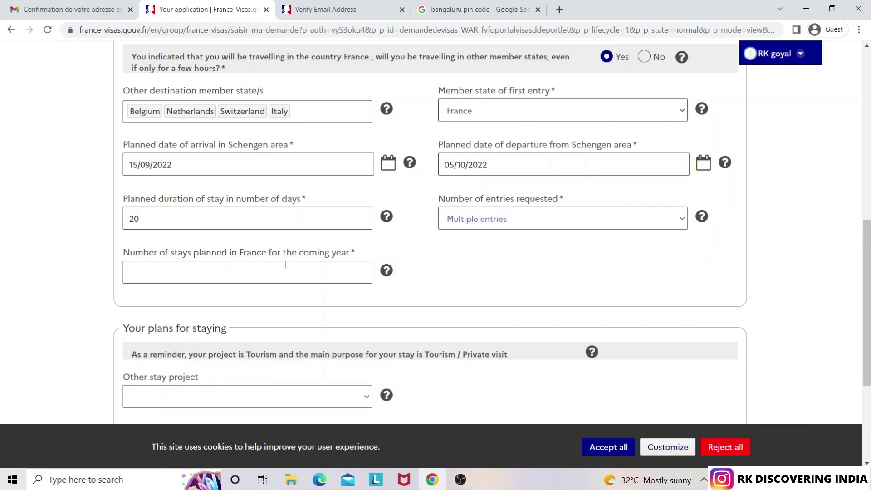
# Enter 8 planned stays for the coming year, choose Tourism as the other stay project, and continue
pyautogui.click(291, 278)
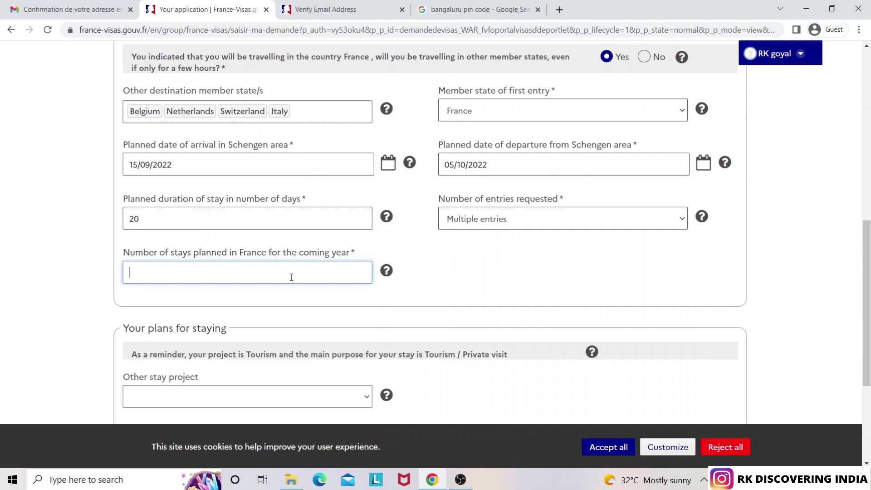
pyautogui.write('8')
pyautogui.moveTo(868, 279); pyautogui.dragTo(869, 356)
pyautogui.click(307, 207)
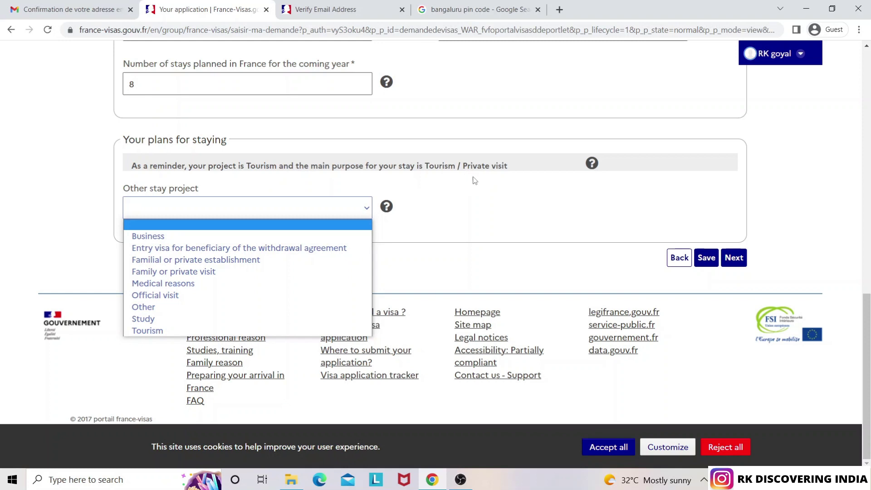
pyautogui.click(309, 212)
pyautogui.click(195, 212)
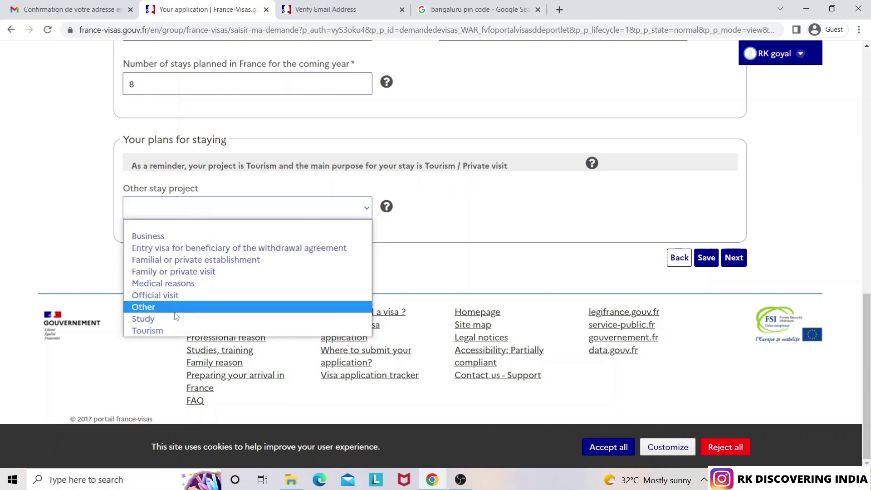
pyautogui.click(169, 331)
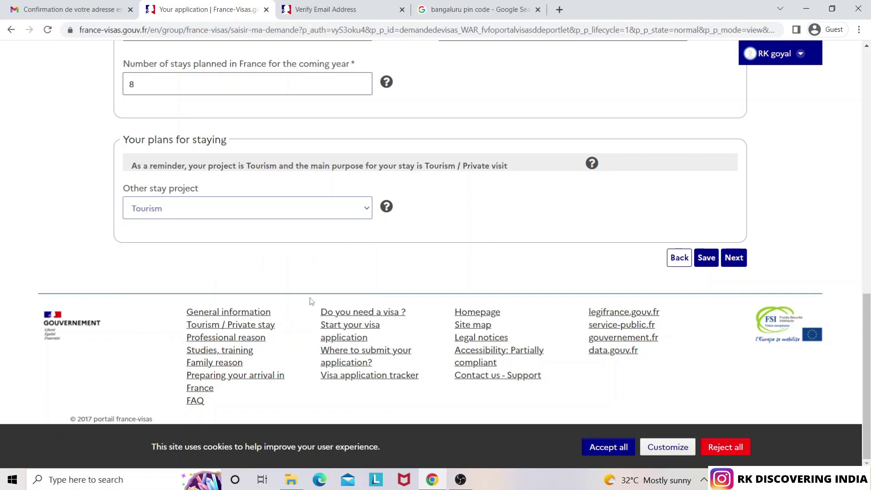
pyautogui.click(739, 258)
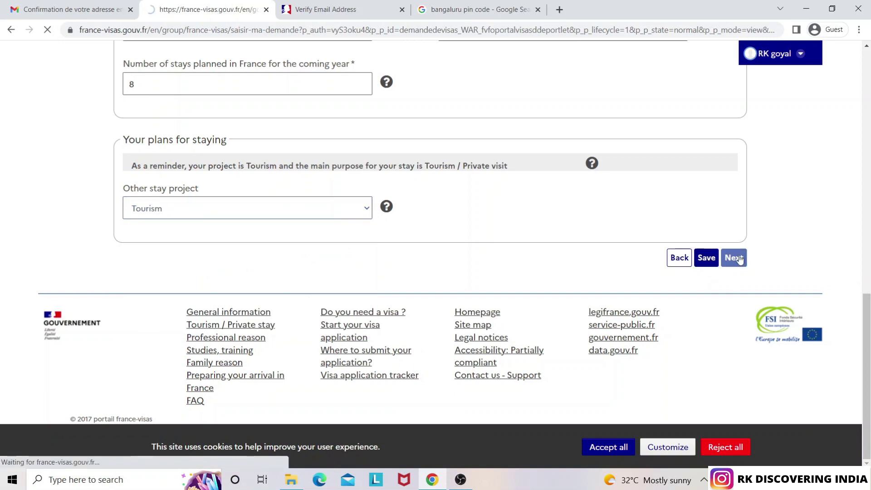
# Tick 'My hotel or place of accommodation' and close the Bangalore pin code search tab
pyautogui.moveTo(867, 170); pyautogui.dragTo(860, 310)
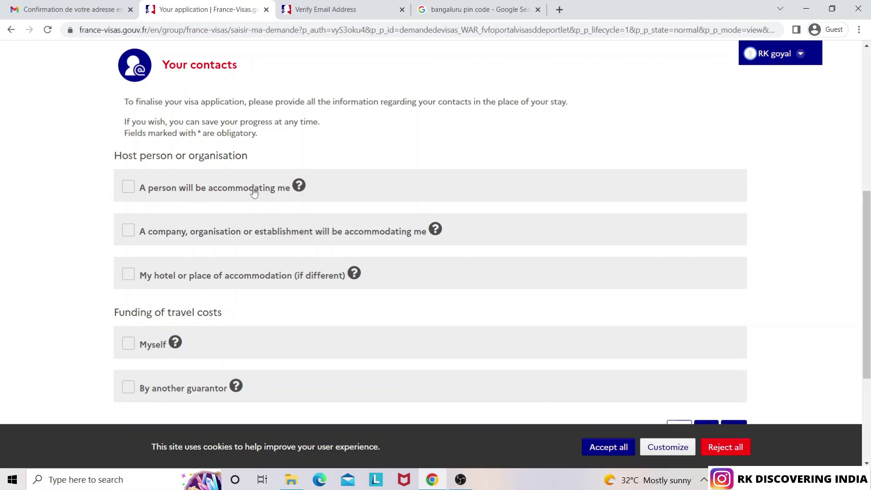
pyautogui.moveTo(298, 189)
pyautogui.click(129, 275)
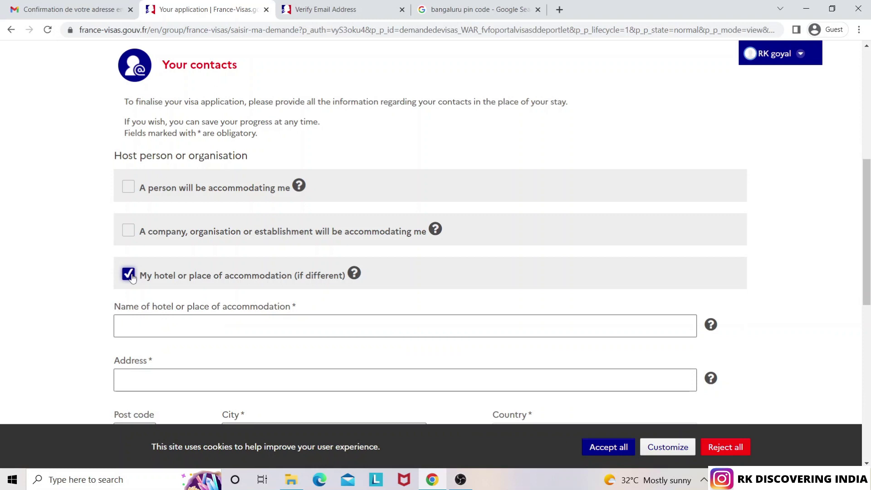
pyautogui.moveTo(867, 234); pyautogui.dragTo(864, 293)
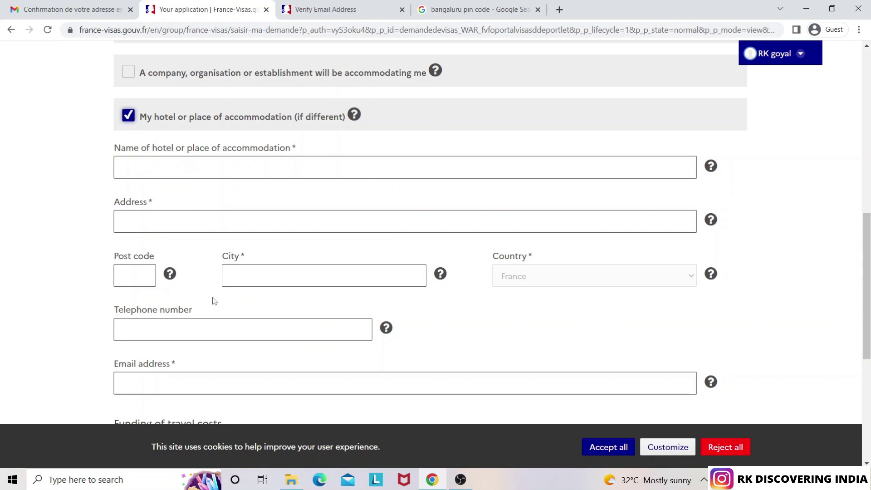
pyautogui.click(537, 9)
# Search Google for 'hostels in paris' and open the Generator Paris listing
pyautogui.click(423, 10)
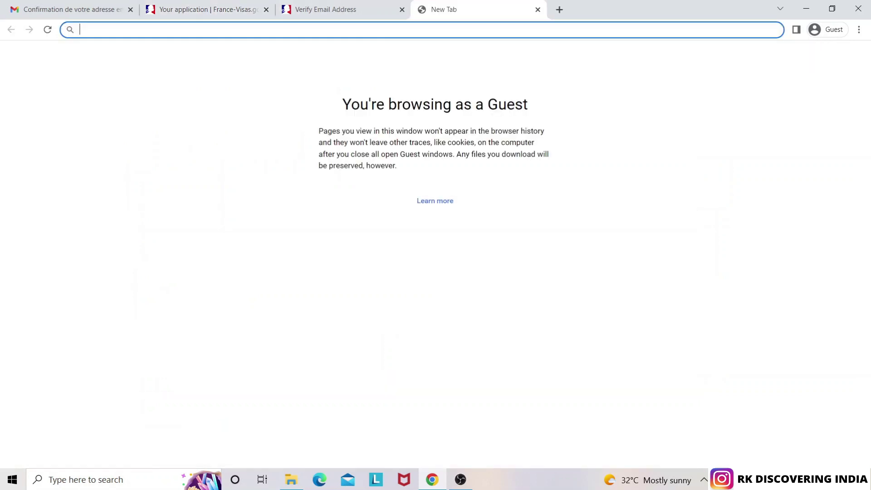
pyautogui.write('hostel')
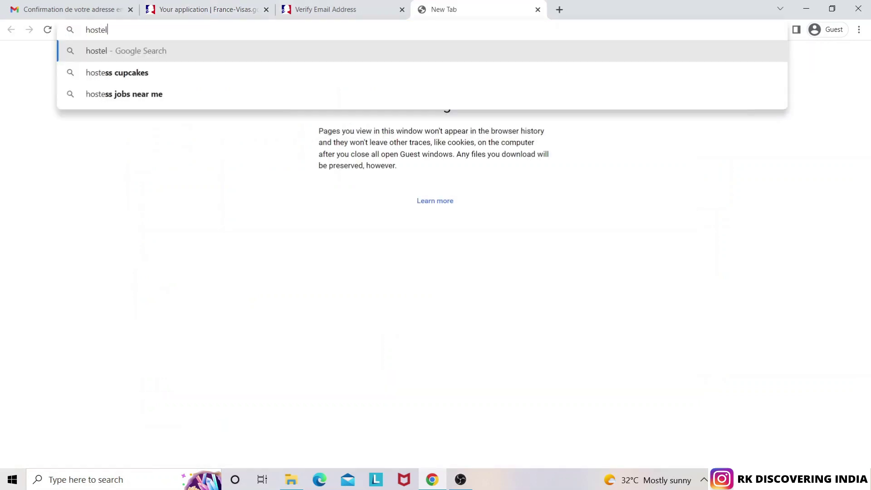
pyautogui.write('s in paris')
pyautogui.press('Return')
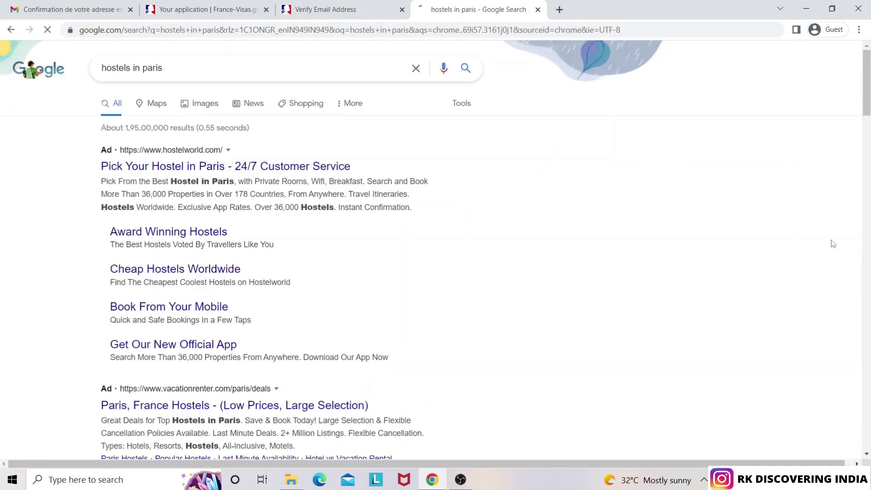
pyautogui.click(869, 132)
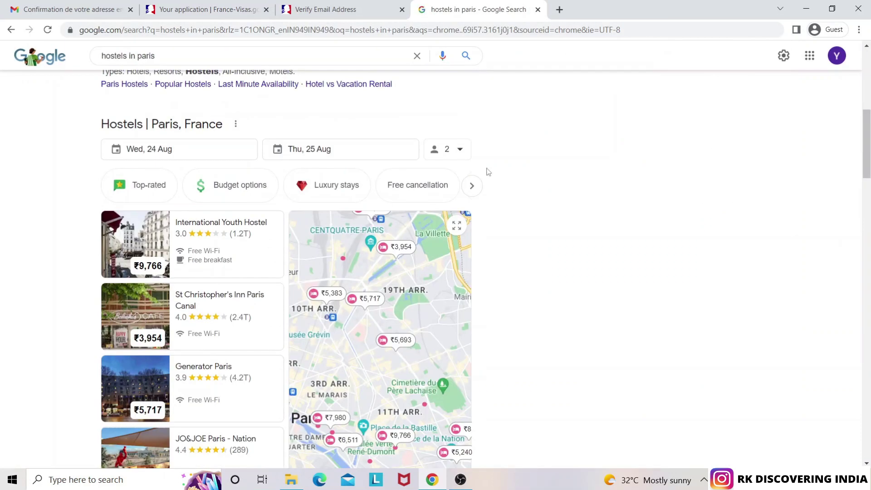
pyautogui.click(200, 369)
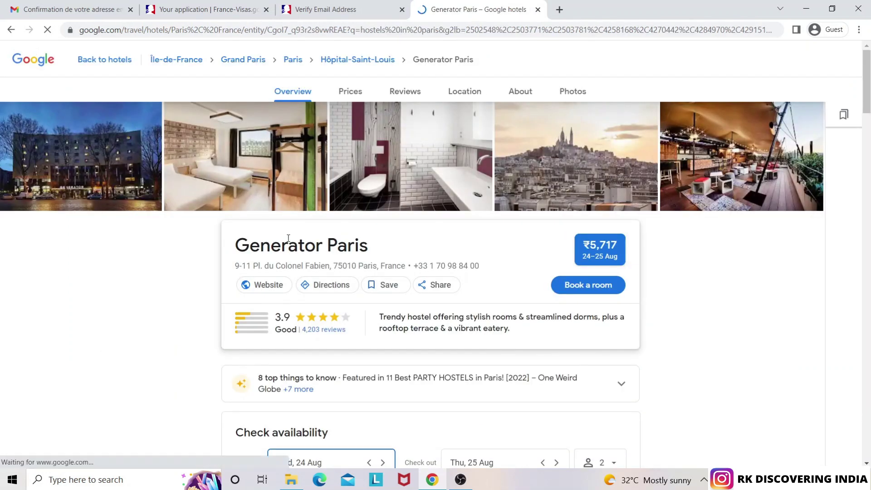
# Close the email verification tab and go back to the visa application
pyautogui.click(322, 5)
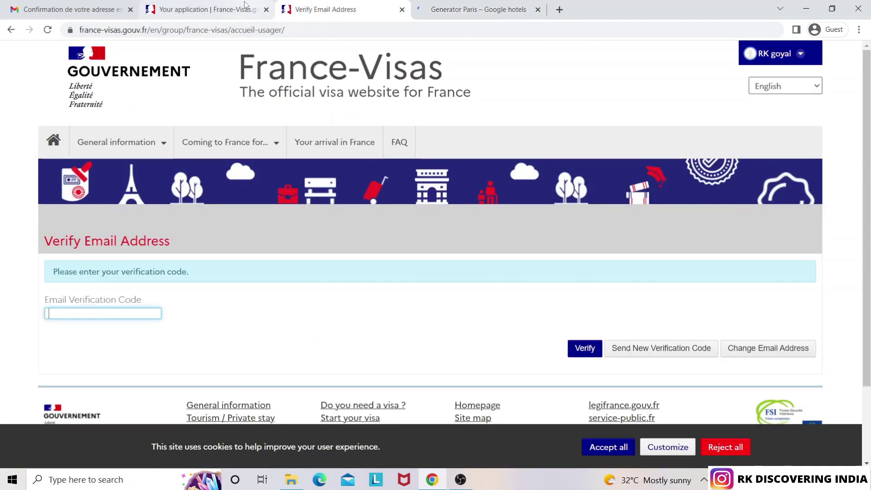
pyautogui.click(402, 10)
pyautogui.click(206, 9)
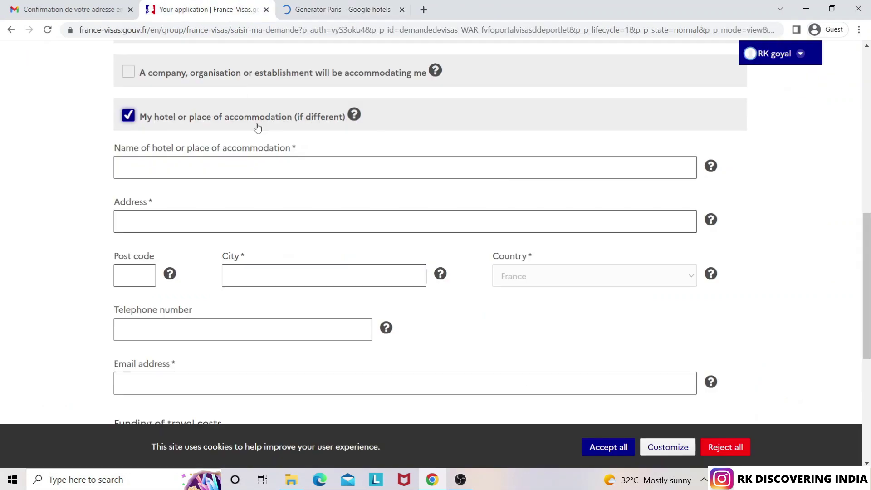
# Copy the hotel name Generator Paris into the accommodation name field
pyautogui.click(293, 6)
pyautogui.tripleClick(309, 236)
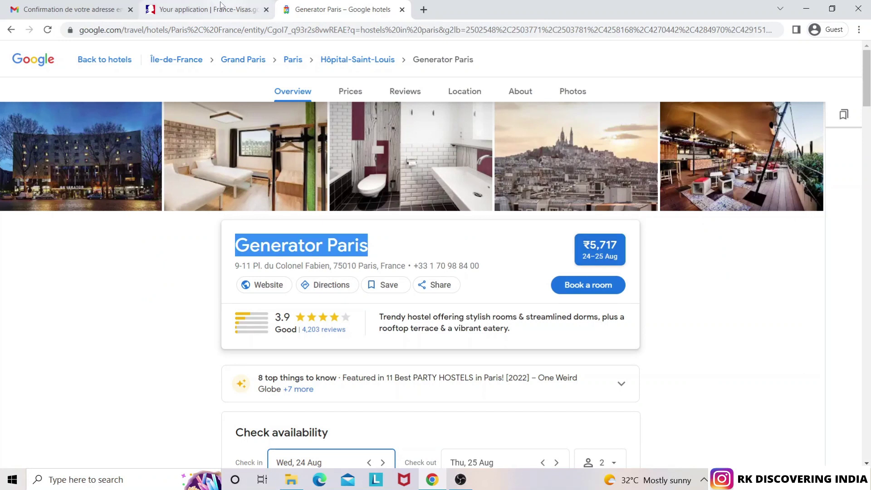
pyautogui.click(206, 9)
pyautogui.click(163, 165)
pyautogui.write('GENERATOR PARIS')
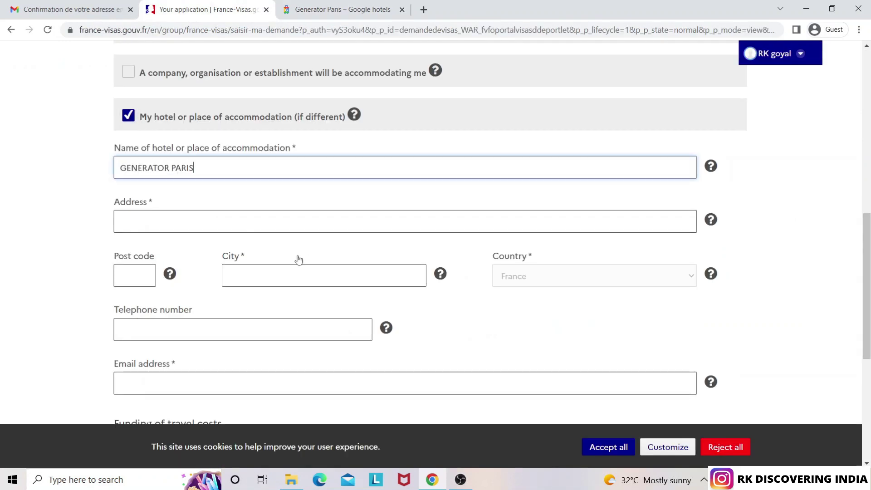
# Copy the Generator Paris street address into the accommodation address field
pyautogui.click(341, 9)
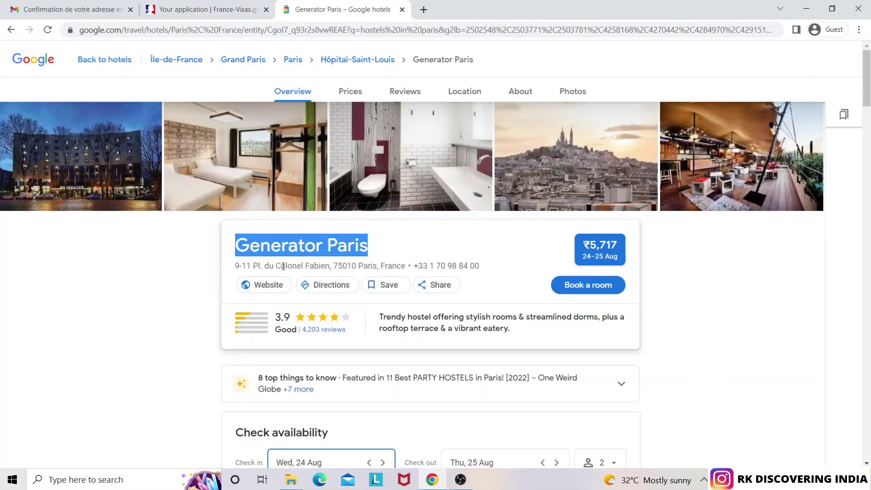
pyautogui.doubleClick(282, 266)
pyautogui.tripleClick(282, 267)
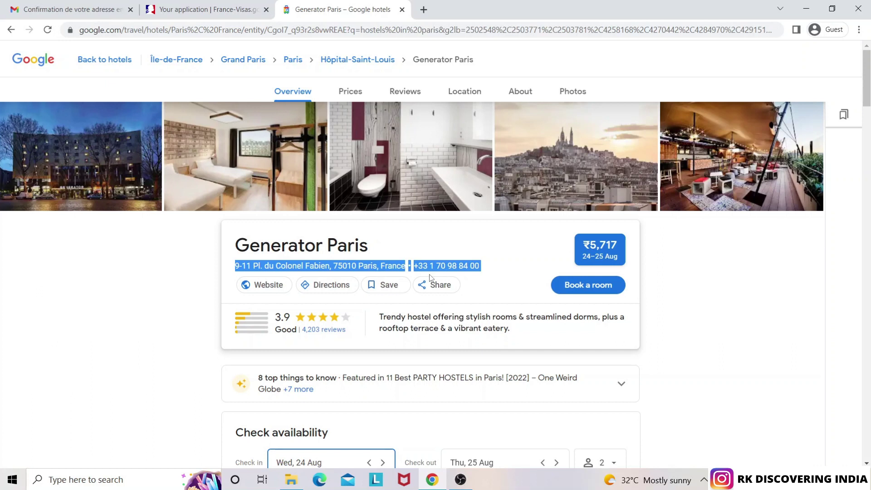
pyautogui.hotkey('shift', 'Left')
pyautogui.hotkey('shift', 'Left')
pyautogui.hotkey('shift', 'Left')
pyautogui.hotkey('shift', 'Left')
pyautogui.hotkey('shift', 'Left')
pyautogui.hotkey('shift', 'Left')
pyautogui.hotkey('shift', 'Left')
pyautogui.hotkey('shift', 'Left')
pyautogui.hotkey('shift', 'Left')
pyautogui.hotkey('shift', 'Left')
pyautogui.hotkey('shift', 'Left')
pyautogui.hotkey('shift', 'Left')
pyautogui.hotkey('shift', 'Left')
pyautogui.hotkey('shift', 'Left')
pyautogui.hotkey('shift', 'Left')
pyautogui.hotkey('shift', 'Left')
pyautogui.hotkey('shift', 'Left')
pyautogui.hotkey('shift', 'Left')
pyautogui.hotkey('shift', 'Left')
pyautogui.hotkey('shift', 'Left')
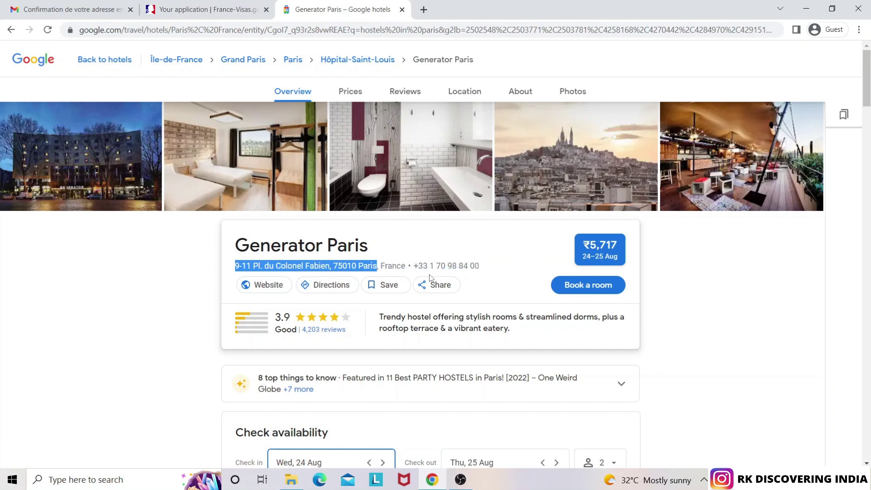
pyautogui.hotkey('shift', 'Left')
pyautogui.hotkey('shift', 'Left')
pyautogui.hotkey('shift', 'Left')
pyautogui.hotkey('shift', 'Left')
pyautogui.hotkey('shift', 'Left')
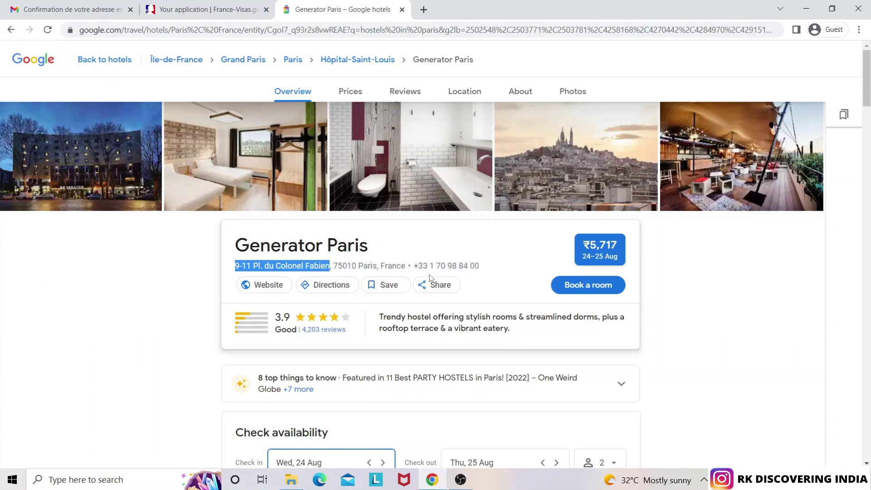
pyautogui.click(207, 9)
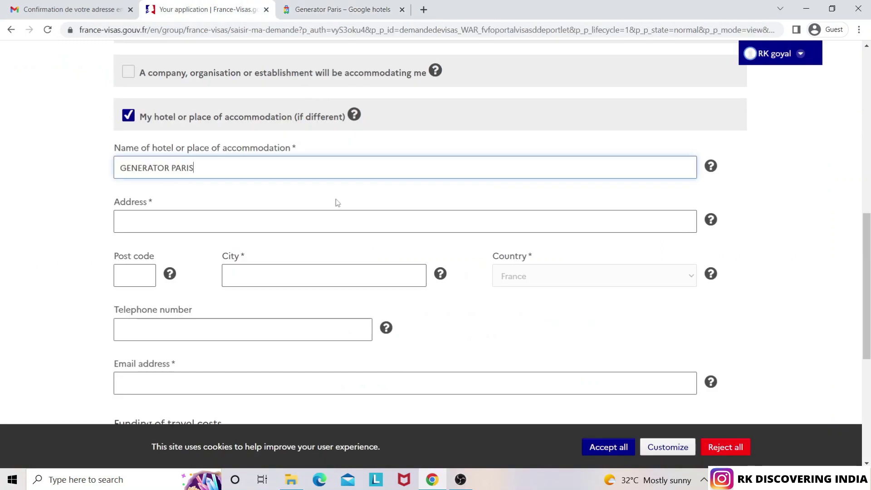
pyautogui.click(230, 225)
pyautogui.write('9-11 PL. DU COLONEL FABIEN')
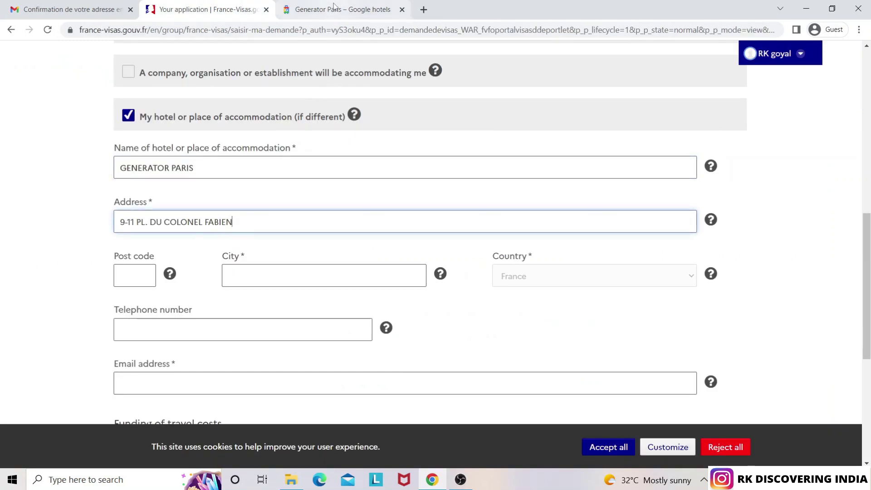
# Enter post code 75010 and city PARIS for the hotel
pyautogui.click(342, 9)
pyautogui.hotkey('ctrl', 'c')
pyautogui.click(206, 10)
pyautogui.hotkey('ctrl', 'v')
pyautogui.press('Tab')
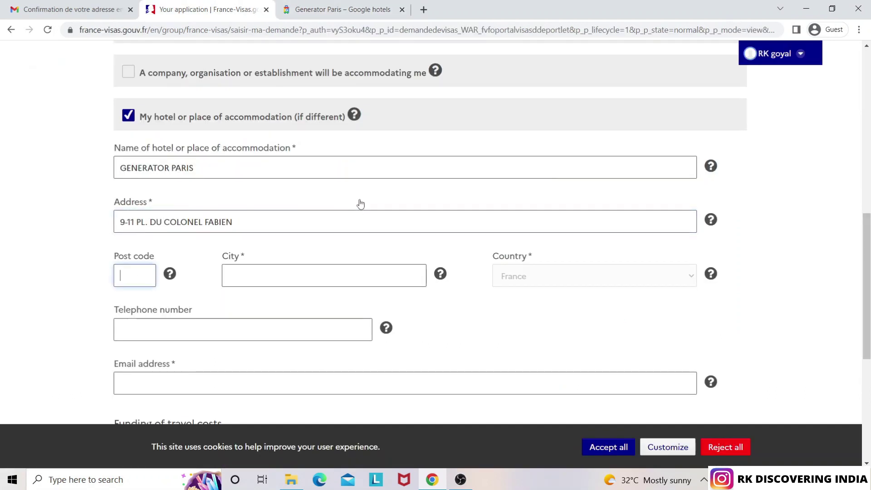
pyautogui.write('75010')
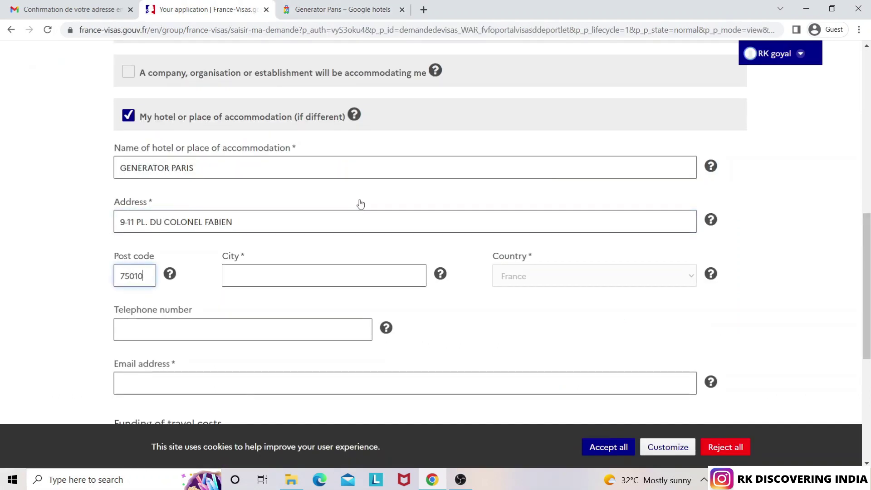
pyautogui.click(298, 273)
pyautogui.write('OPA')
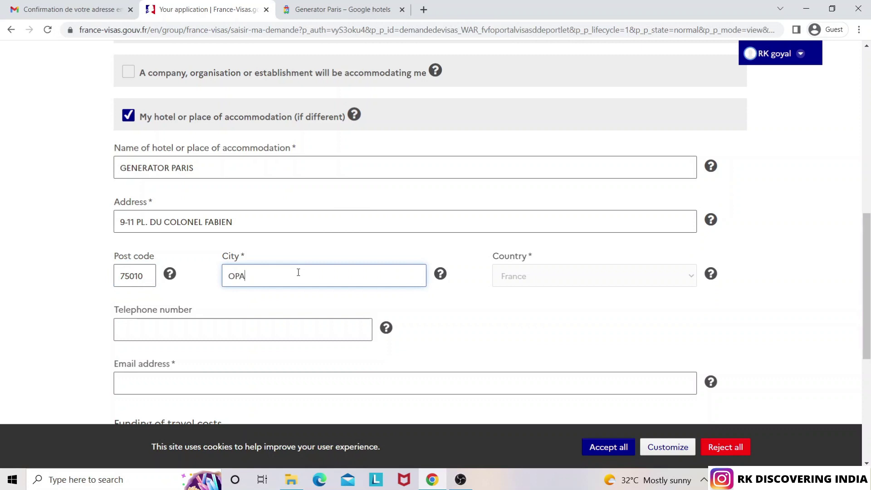
pyautogui.press('Tab')
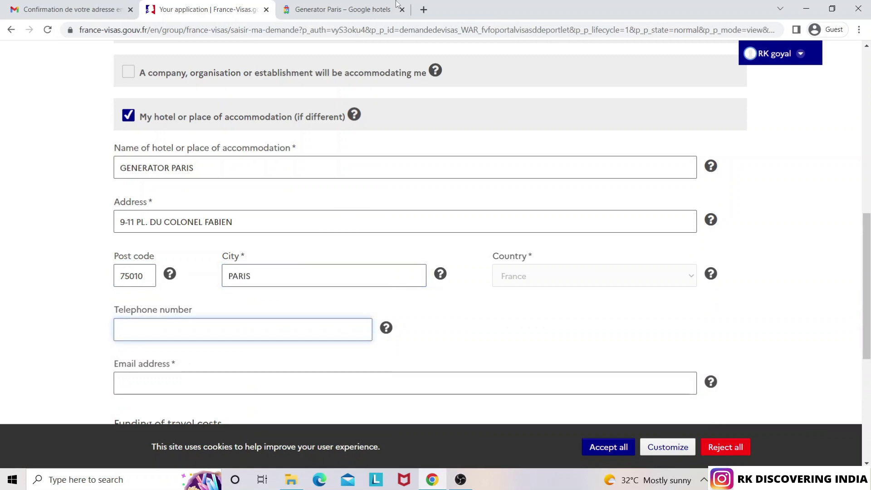
pyautogui.click(363, 9)
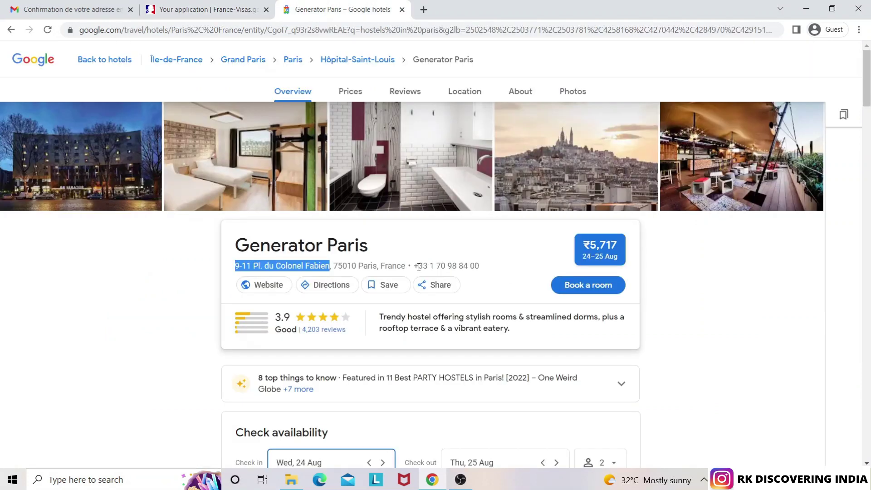
pyautogui.moveTo(414, 266); pyautogui.dragTo(482, 267)
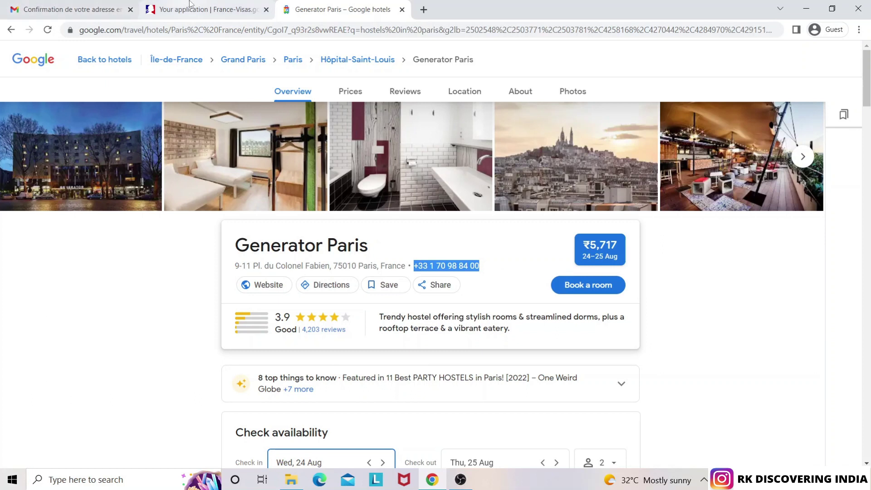
pyautogui.click(204, 9)
pyautogui.hotkey('ctrl', 'v')
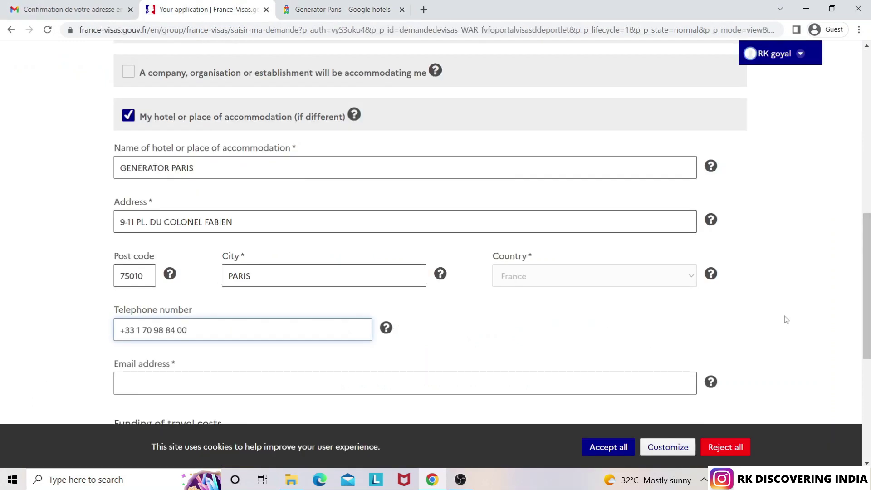
pyautogui.scroll(-4, 867, 326)
pyautogui.click(248, 209)
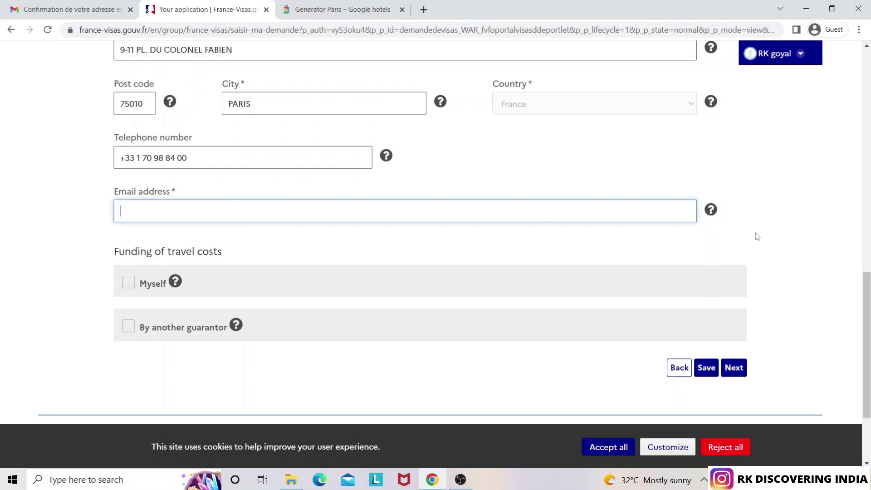
pyautogui.scroll(-1, 867, 326)
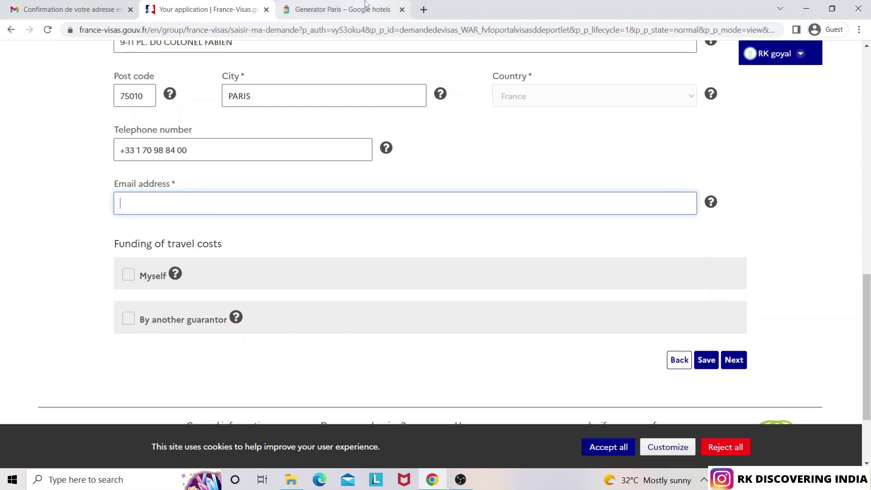
pyautogui.click(366, 4)
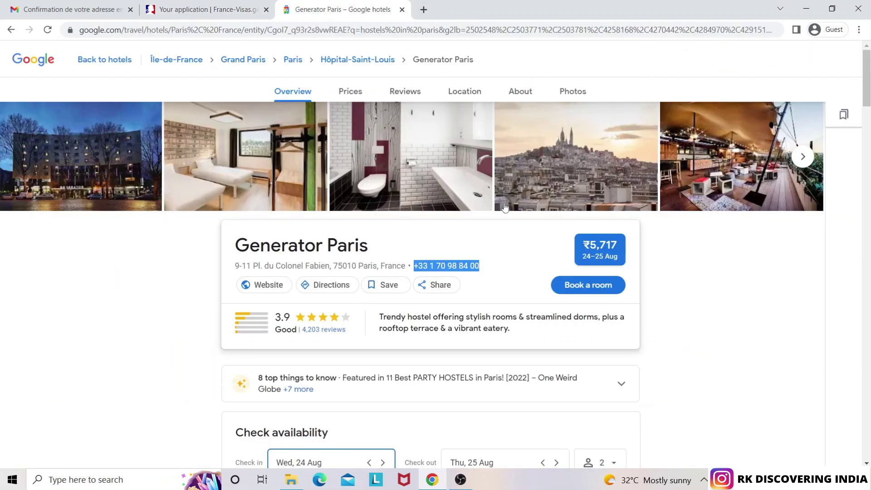
# Open the Generator website's Contact Us page via the footer's Ask Us link
pyautogui.click(272, 286)
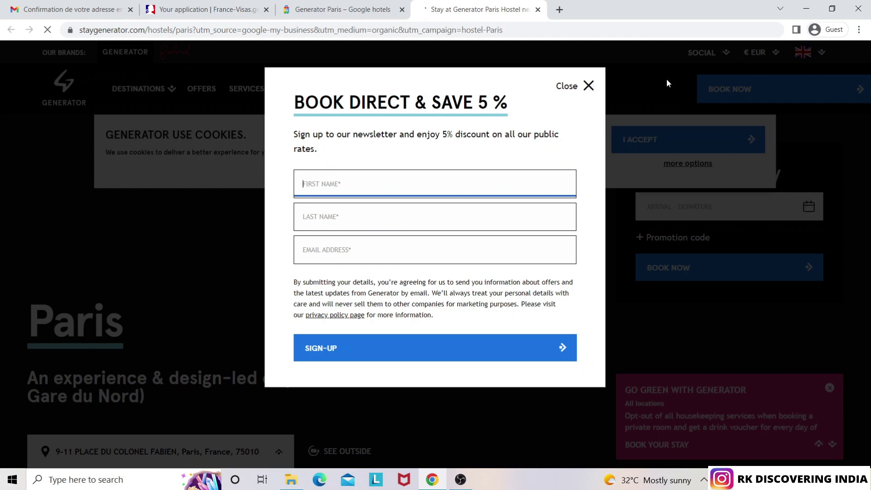
pyautogui.click(589, 86)
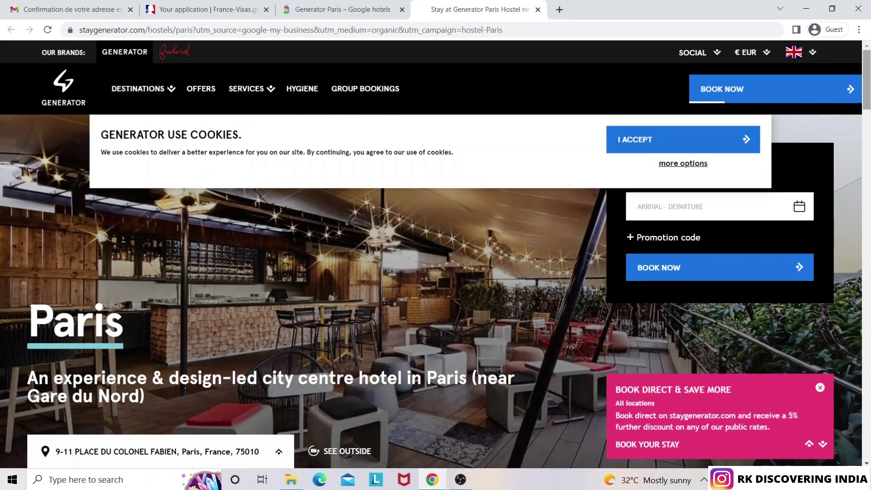
pyautogui.scroll(-15, 855, 99)
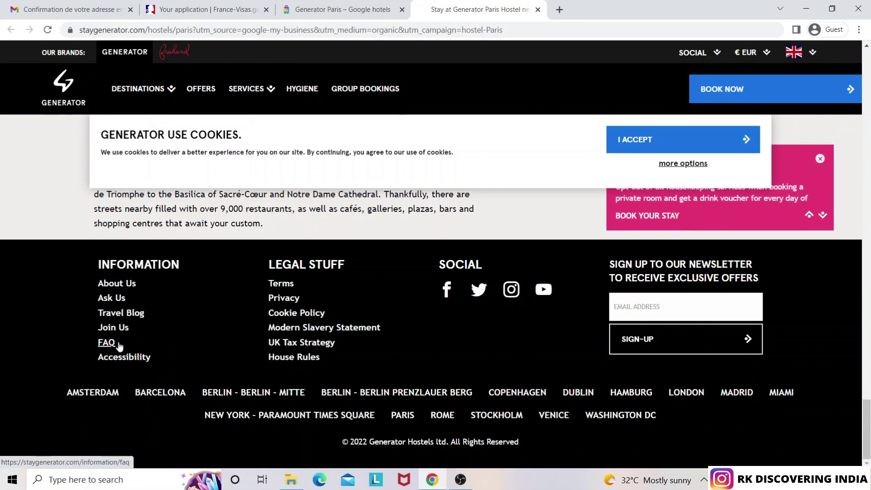
pyautogui.click(112, 300)
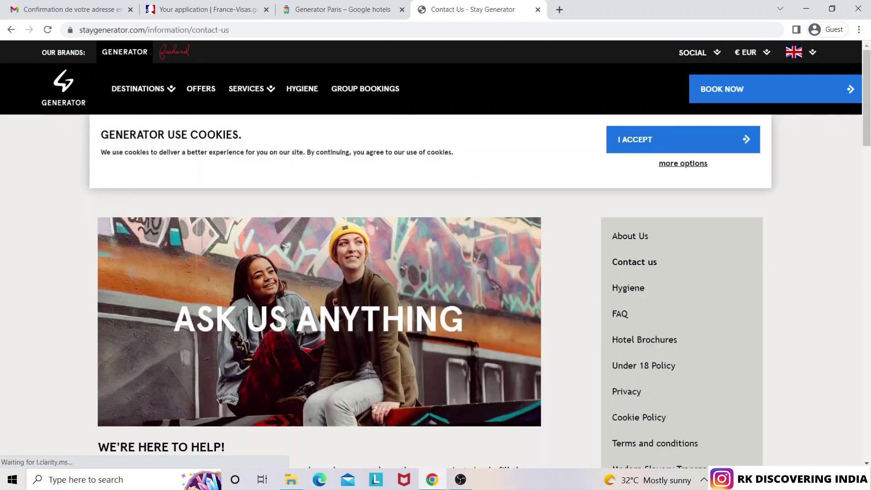
pyautogui.moveTo(867, 131); pyautogui.dragTo(803, 103)
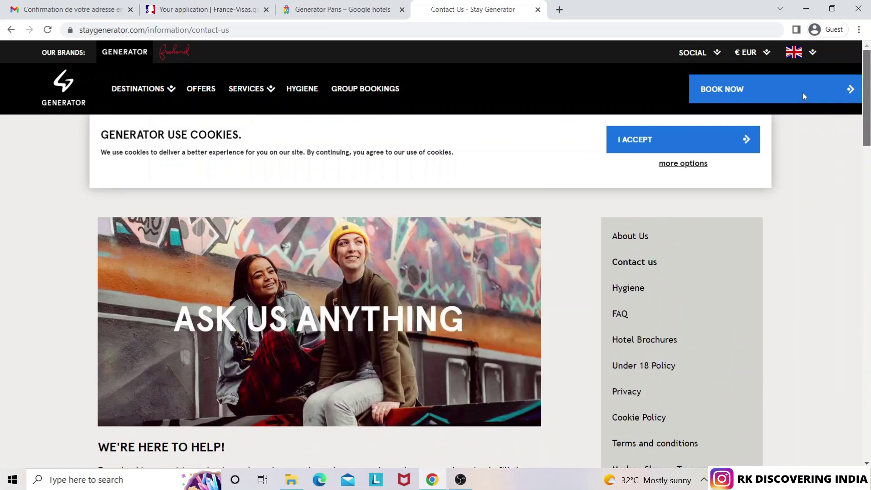
pyautogui.click(360, 4)
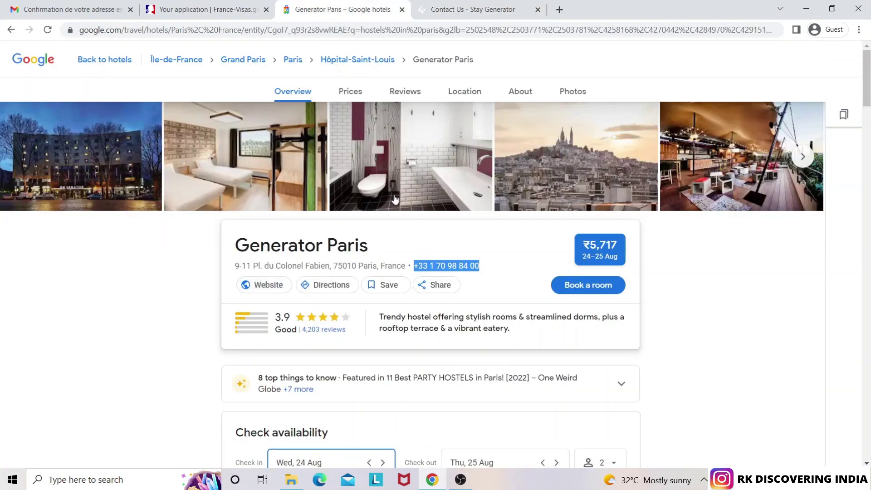
# Enter the hotel's contact e-mail in the accommodation Email address field
pyautogui.click(184, 4)
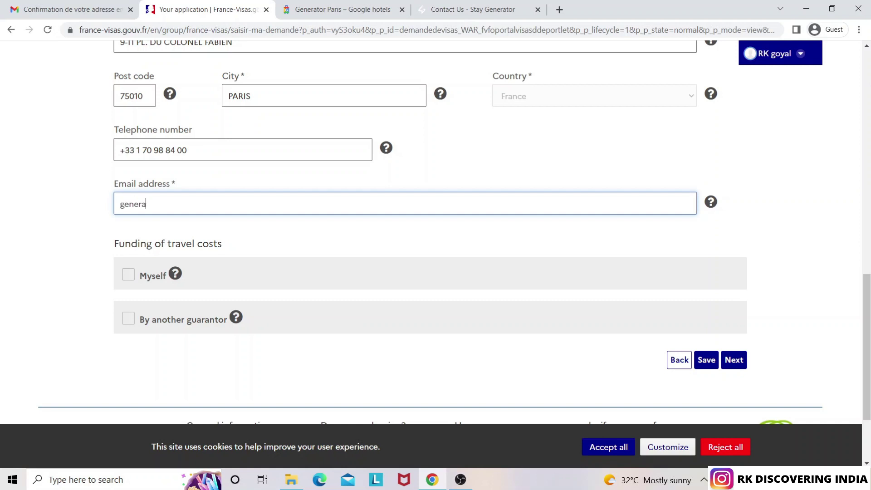
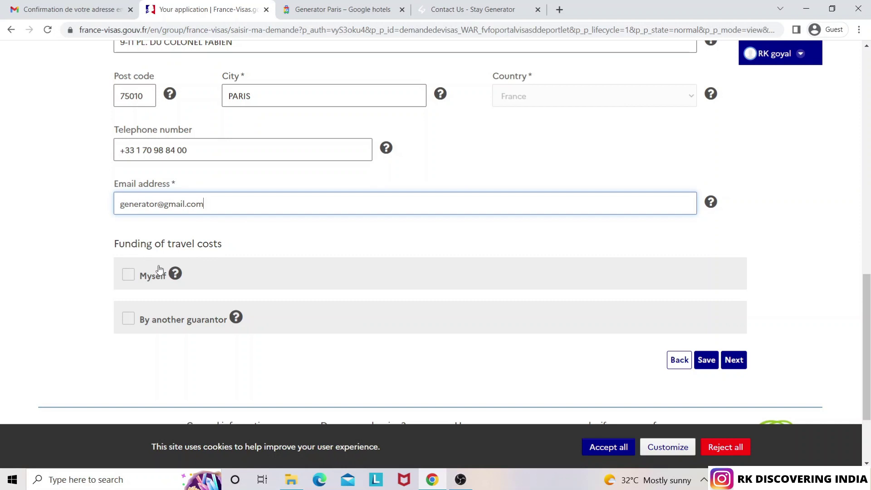
# Declare self-funding with accommodation prepaid, credit card and cash as means of subsistence
pyautogui.click(129, 275)
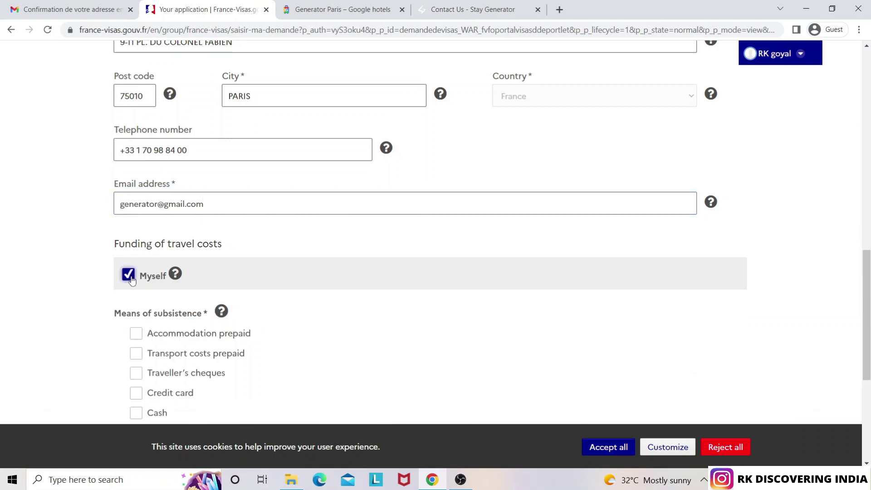
pyautogui.moveTo(866, 309); pyautogui.dragTo(869, 357)
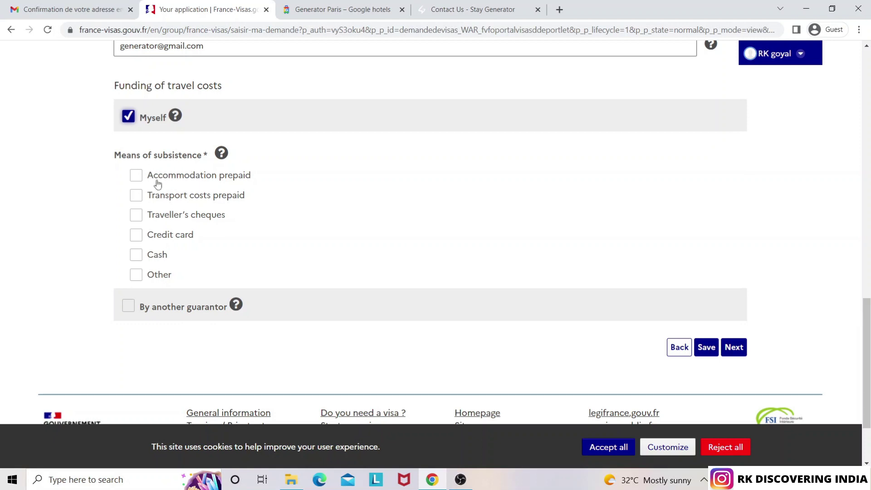
pyautogui.click(137, 178)
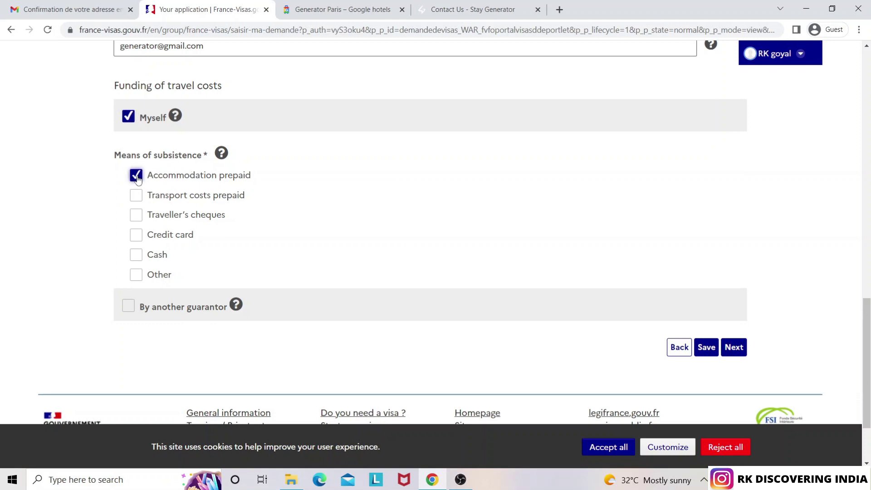
pyautogui.click(136, 237)
pyautogui.click(136, 256)
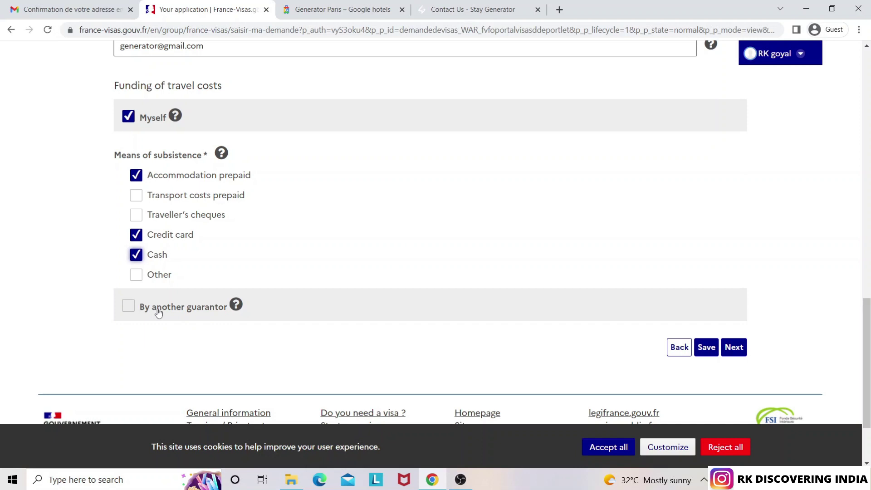
# Leave 'By another guarantor' unticked and save the funding page
pyautogui.click(129, 307)
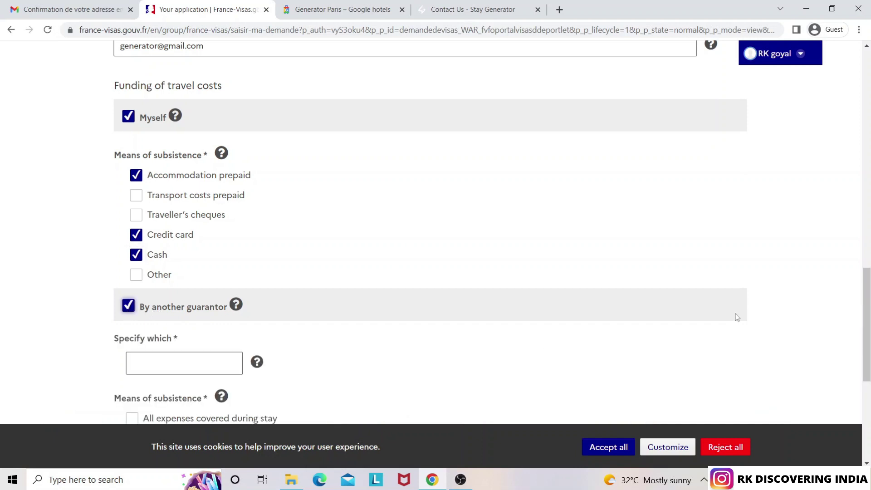
pyautogui.moveTo(867, 306); pyautogui.dragTo(867, 347)
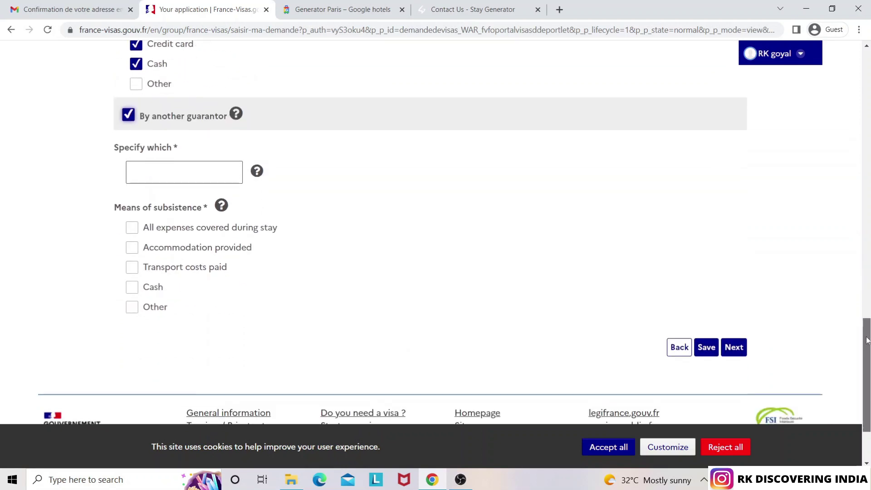
pyautogui.click(188, 176)
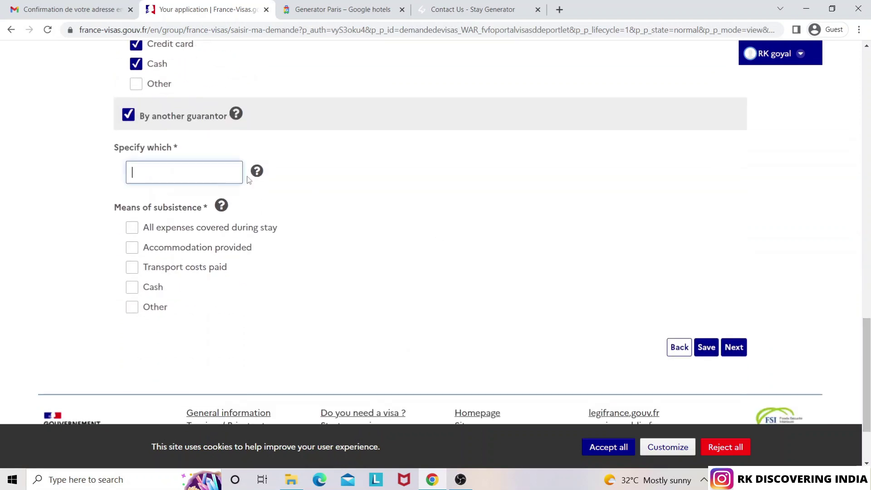
pyautogui.moveTo(256, 176)
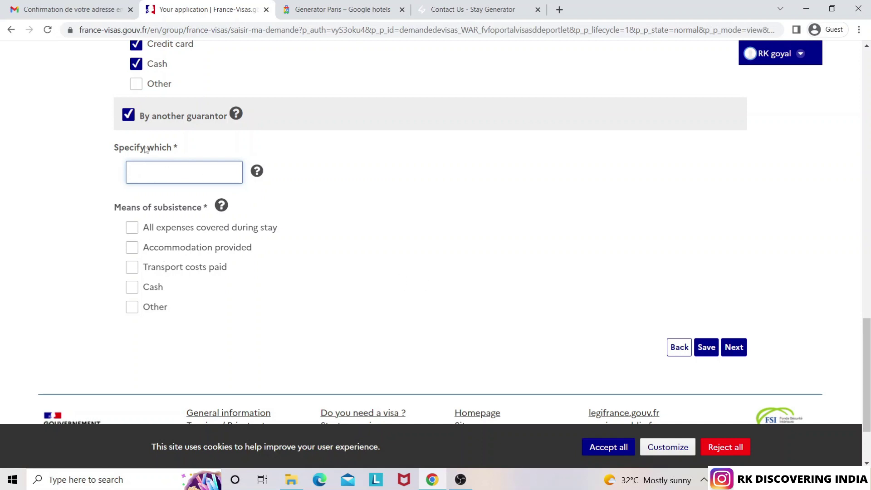
pyautogui.click(130, 116)
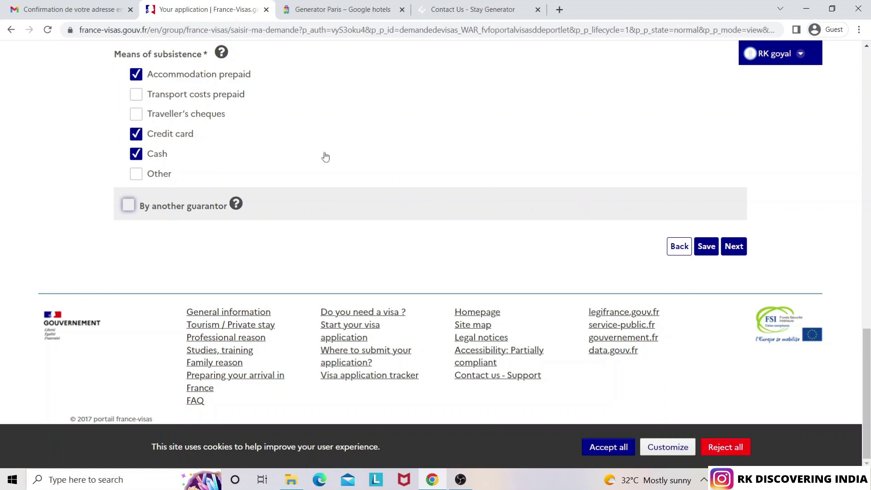
pyautogui.click(743, 254)
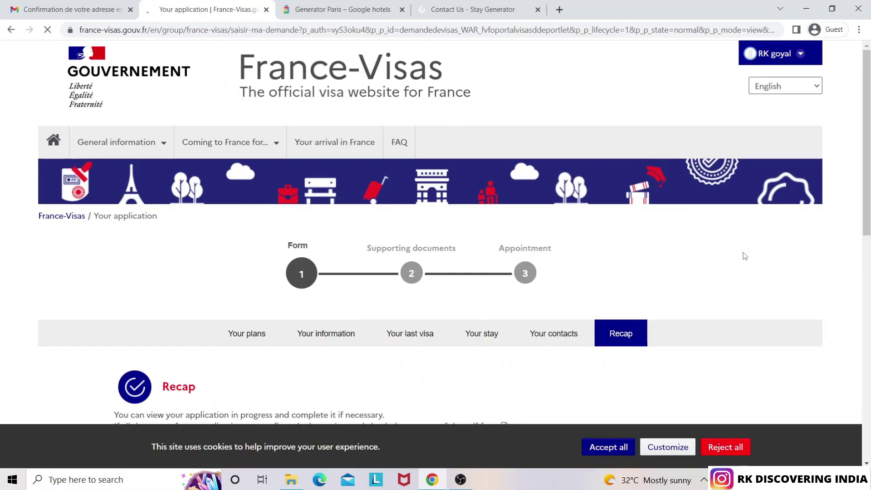
# Tick the Recap declaration and confirm the form data as final
pyautogui.scroll(-5, 435, 227)
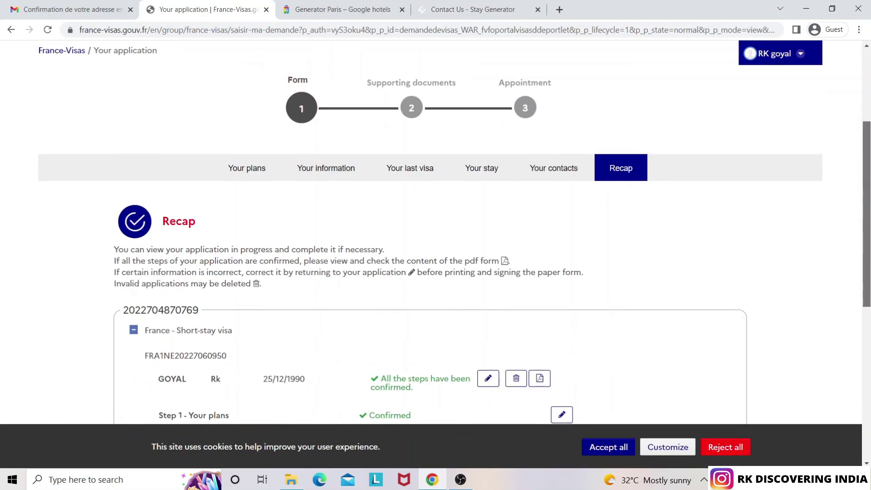
pyautogui.scroll(-2, 435, 227)
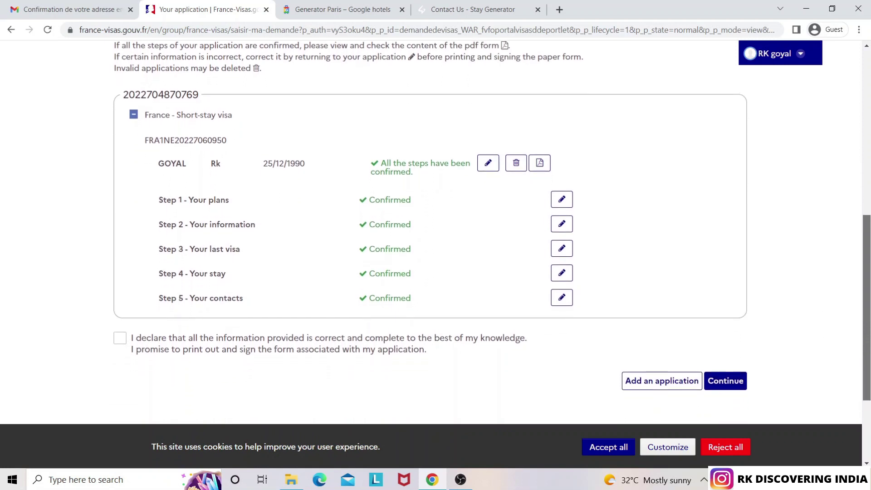
pyautogui.scroll(-1, 536, 300)
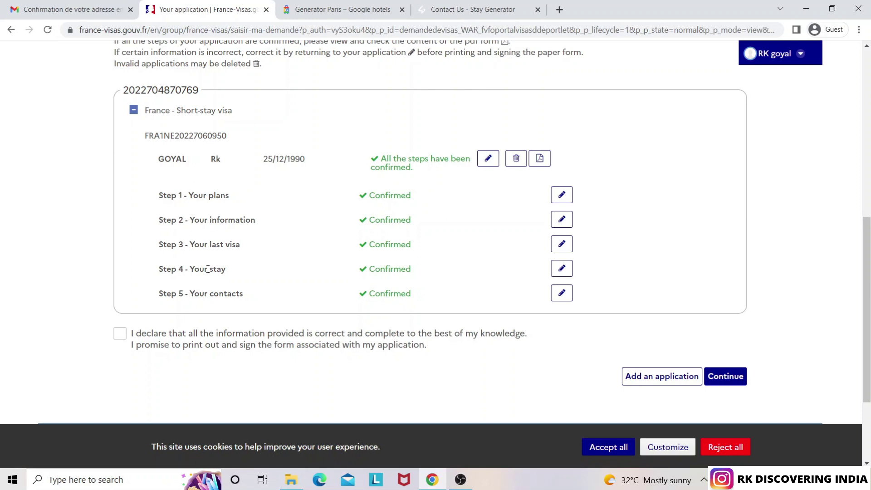
pyautogui.click(121, 334)
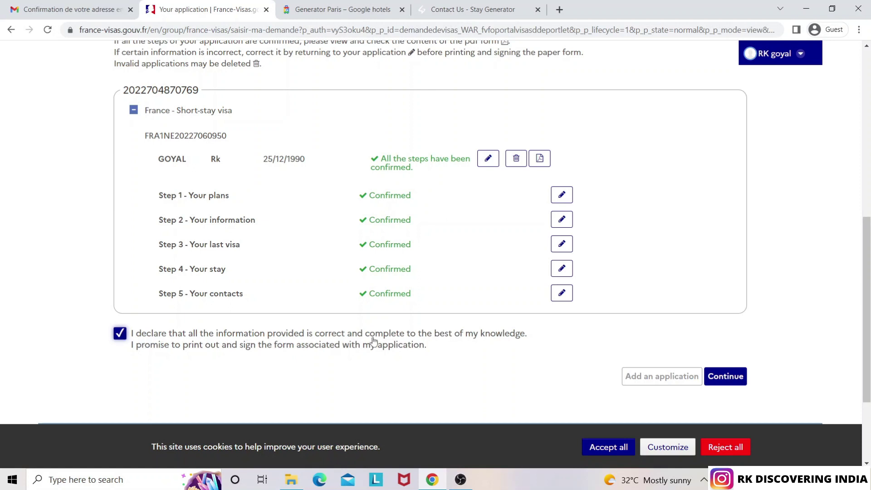
pyautogui.click(722, 376)
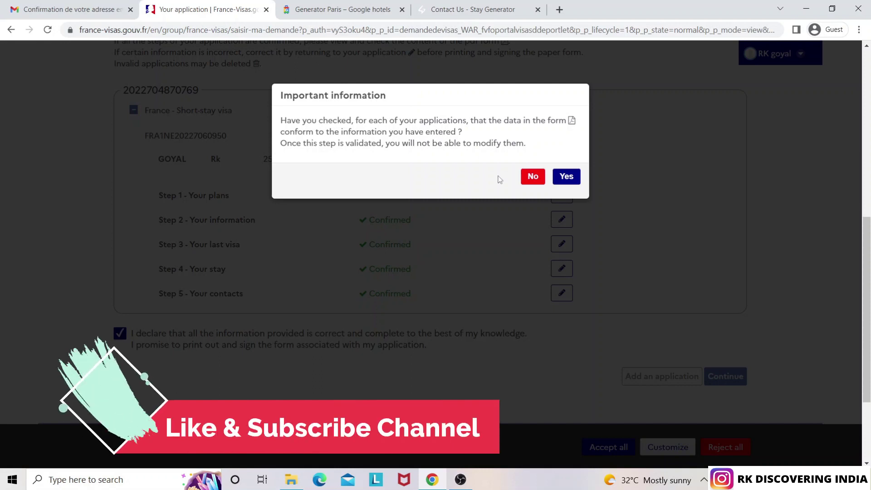
pyautogui.click(567, 177)
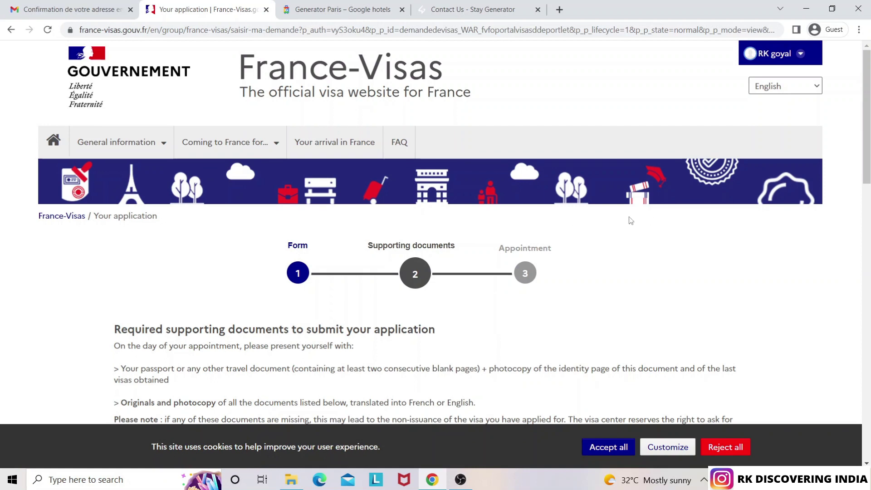
# Review the supporting documents list and 80 € fee, then proceed to the appointment step
pyautogui.moveTo(867, 145); pyautogui.dragTo(866, 229)
pyautogui.scroll(2, 848, 194)
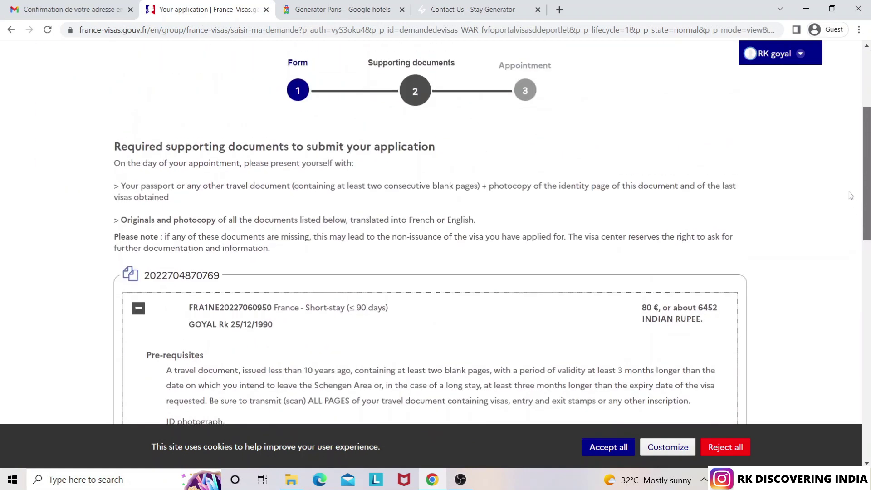
pyautogui.scroll(-1, 846, 200)
pyautogui.scroll(-1, 845, 209)
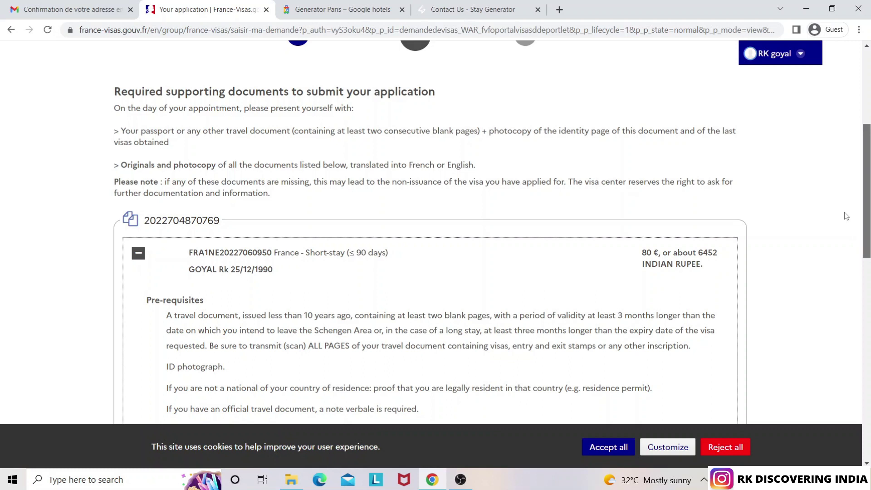
pyautogui.scroll(-1, 846, 216)
pyautogui.scroll(-4, 846, 218)
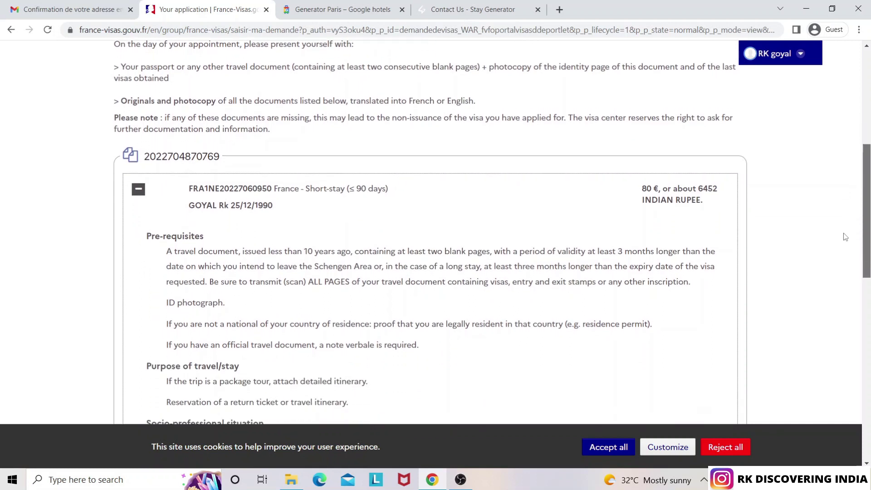
pyautogui.scroll(-1, 846, 276)
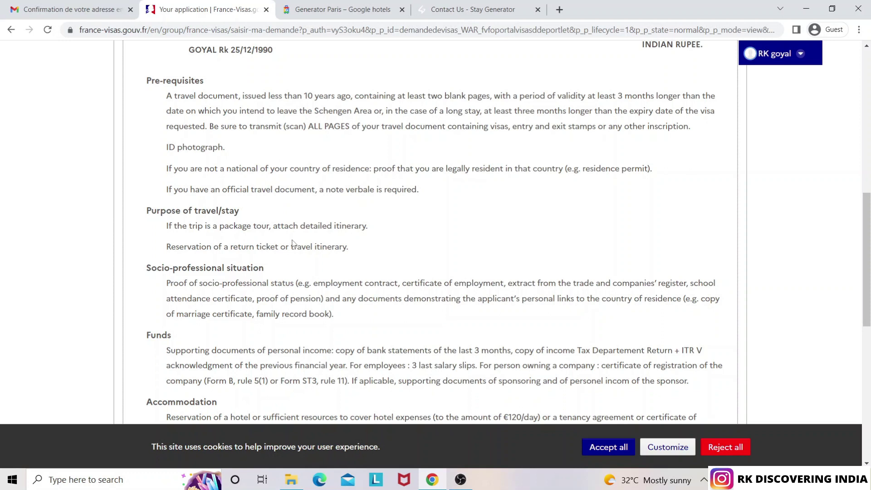
pyautogui.scroll(-5, 867, 259)
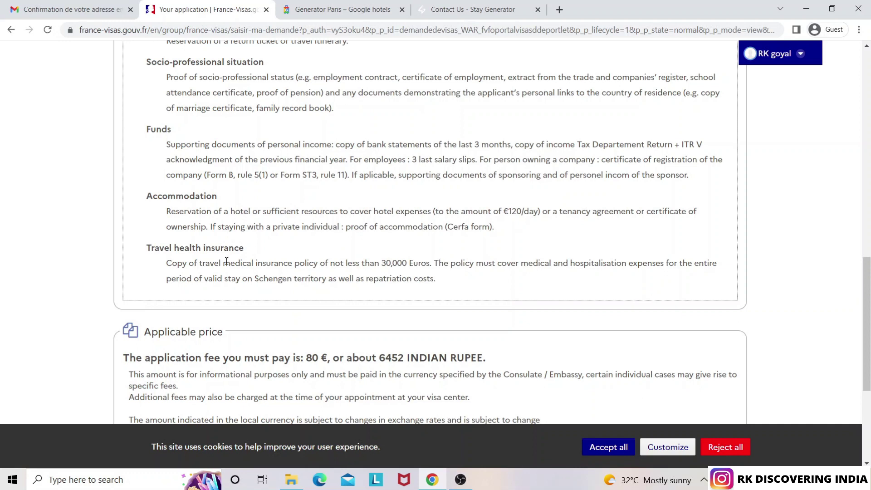
pyautogui.scroll(-4, 868, 375)
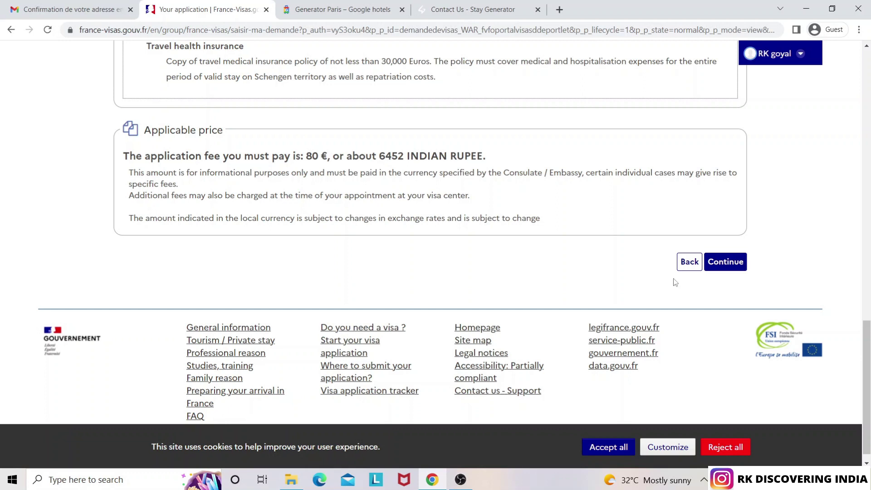
pyautogui.click(735, 266)
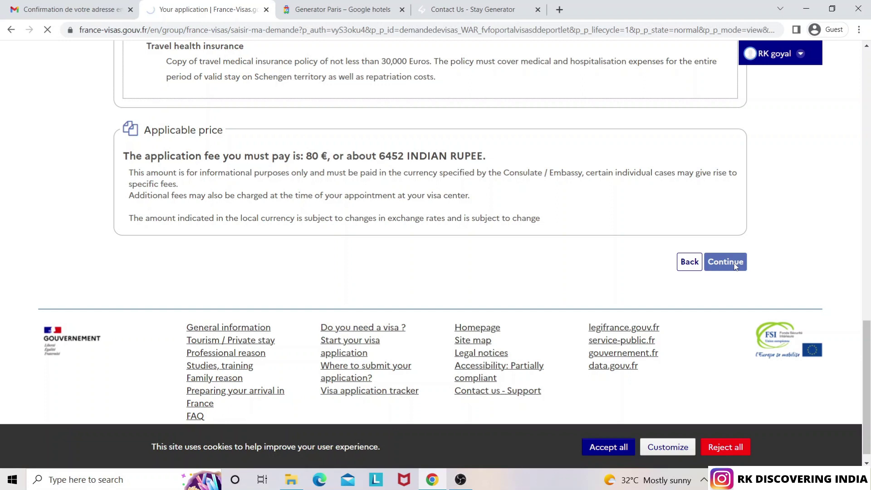
# Scroll the appointment page and switch to the Gmail tab
pyautogui.scroll(-2, 642, 282)
pyautogui.scroll(-3, 398, 232)
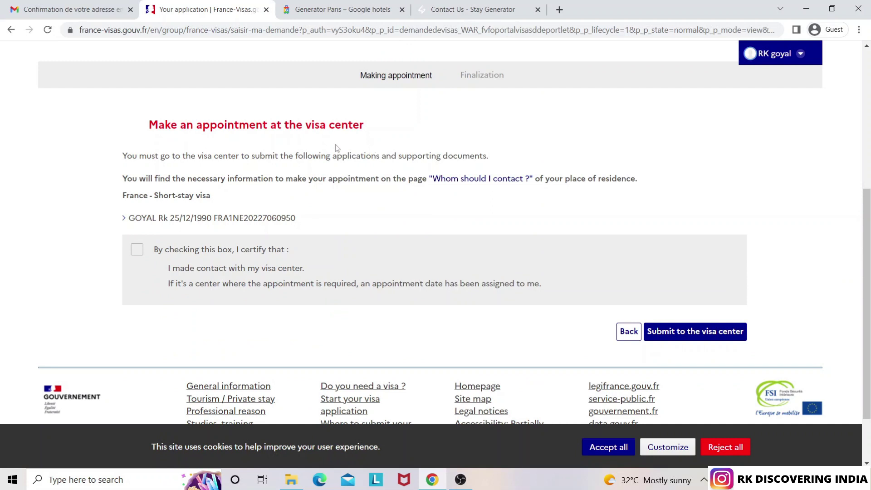
pyautogui.click(58, 10)
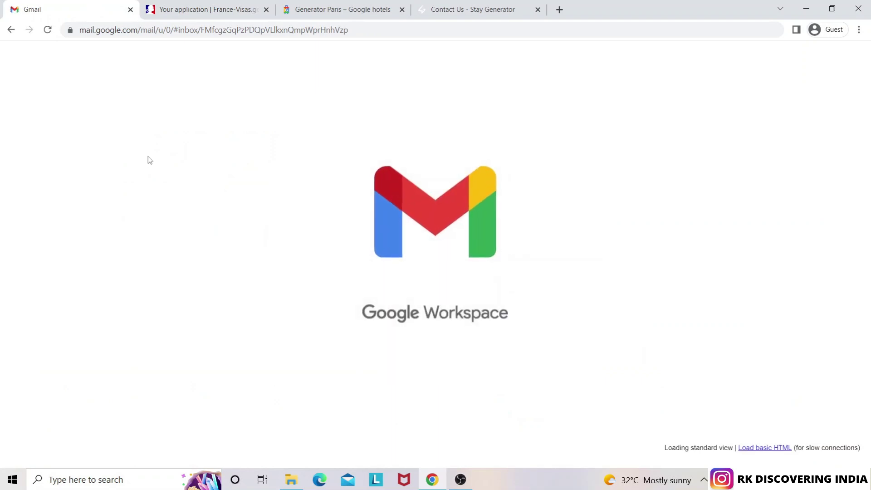
# Read the France-Visas account creation email and return to the inbox
pyautogui.click(62, 137)
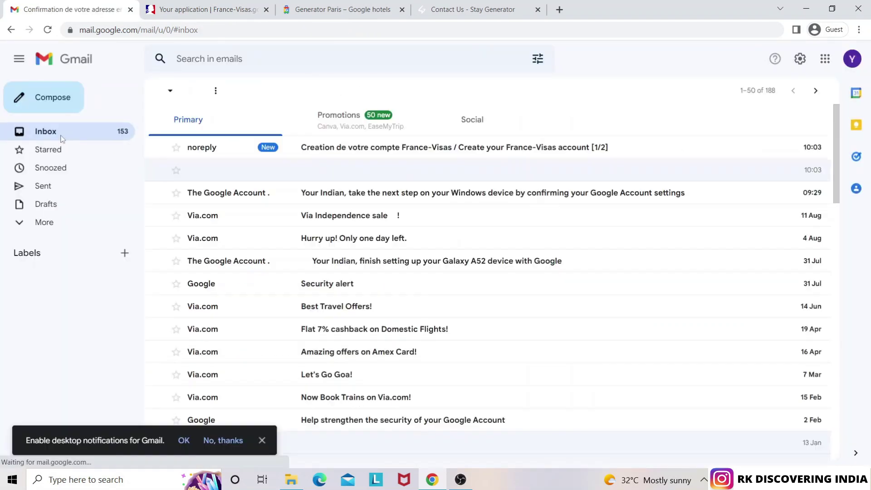
pyautogui.click(394, 152)
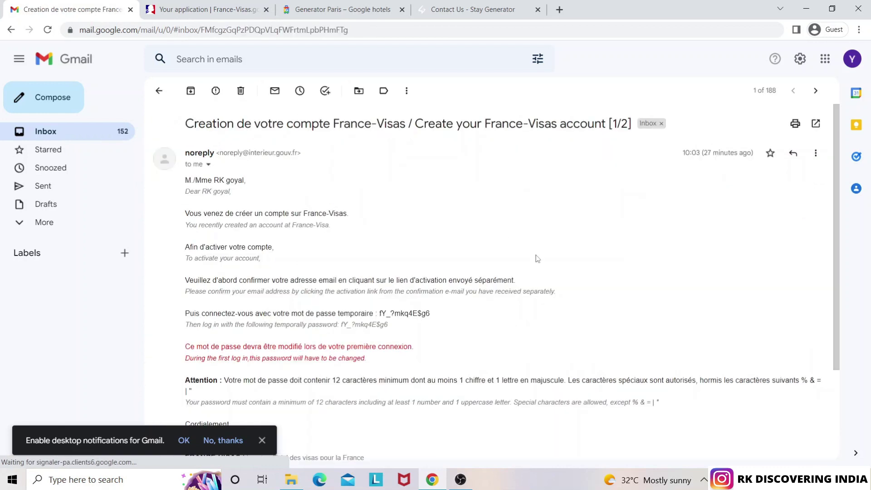
pyautogui.moveTo(834, 202); pyautogui.dragTo(809, 163)
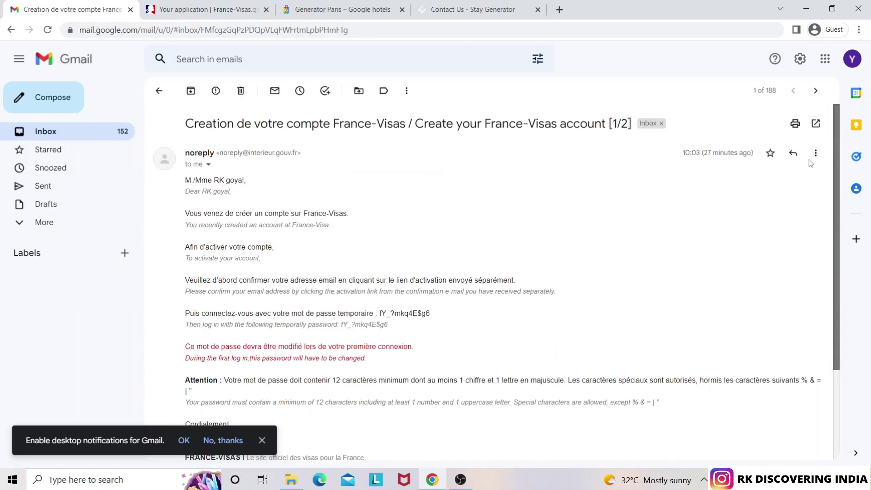
pyautogui.click(60, 132)
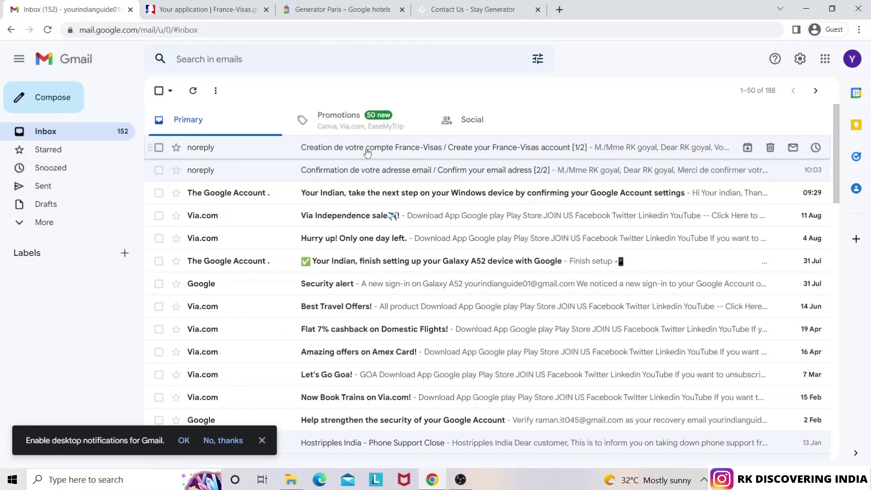
# Tick the visa-centre contact certification on the France-Visas appointment page
pyautogui.click(315, 5)
pyautogui.click(207, 10)
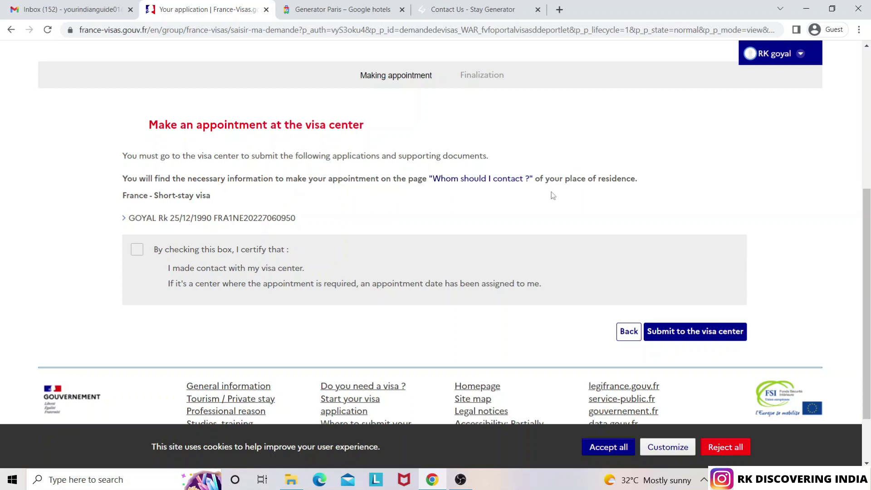
pyautogui.click(137, 251)
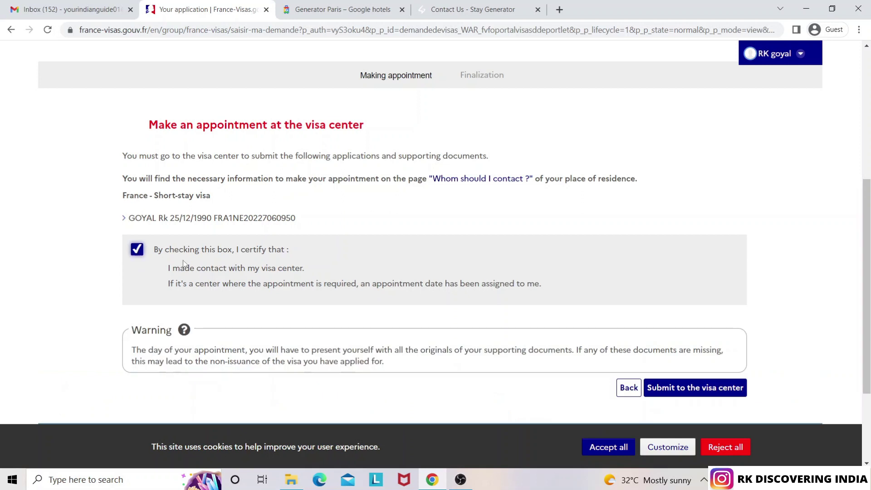
pyautogui.scroll(-2, 866, 318)
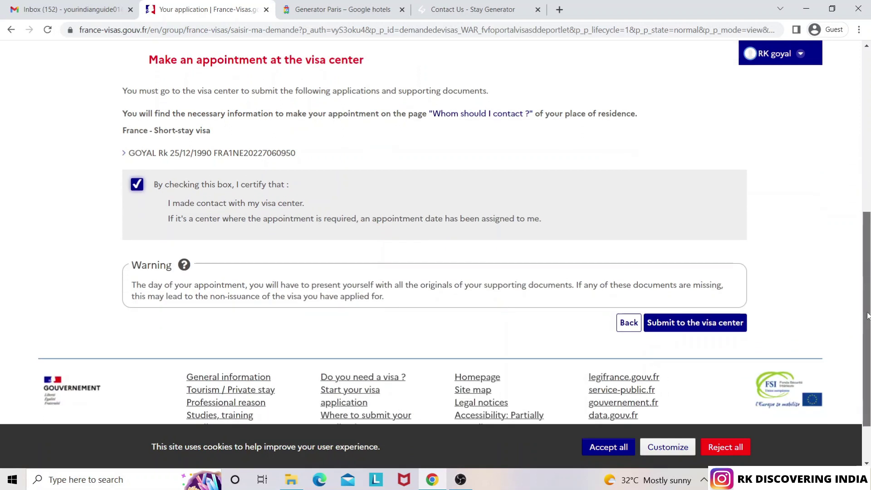